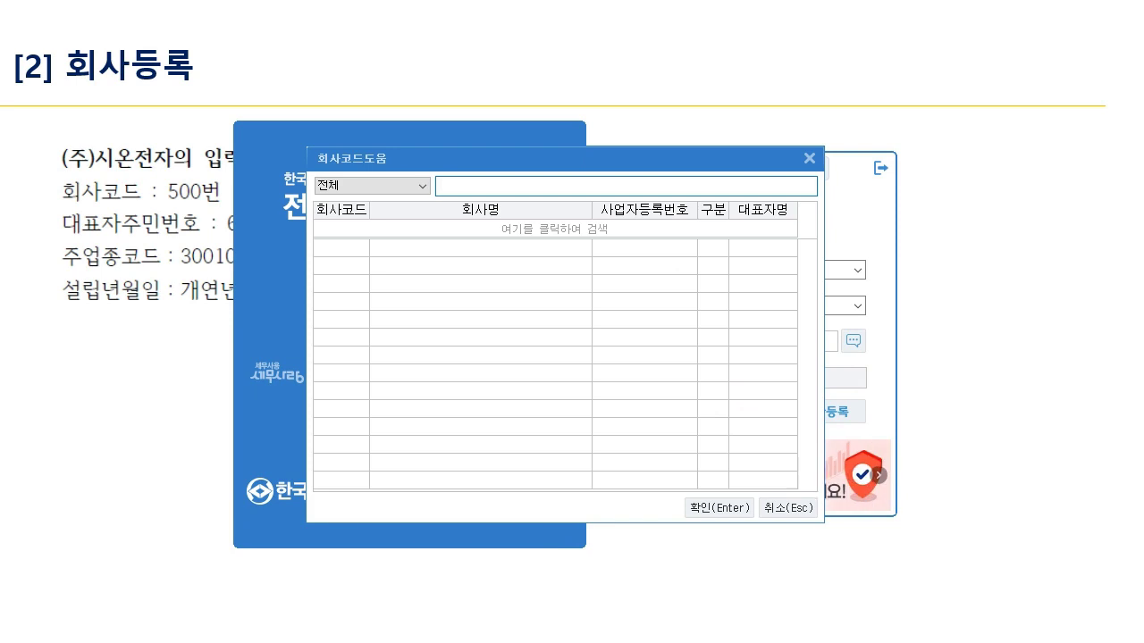
# - Close the empty 회사코드도움 list, mark a note on screen, and open 회사등록
pyautogui.click(810, 158)
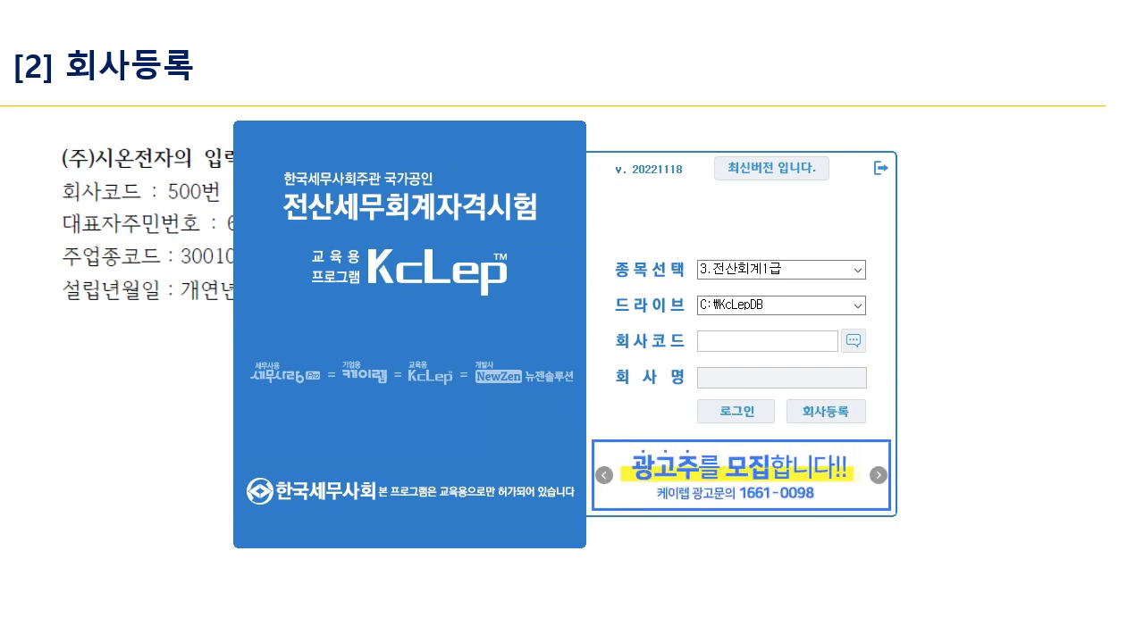
pyautogui.moveTo(867, 398)
pyautogui.mouseDown()
pyautogui.moveTo(782, 400)
pyautogui.moveTo(829, 425)
pyautogui.moveTo(970, 402)
pyautogui.moveTo(877, 421)
pyautogui.mouseUp()
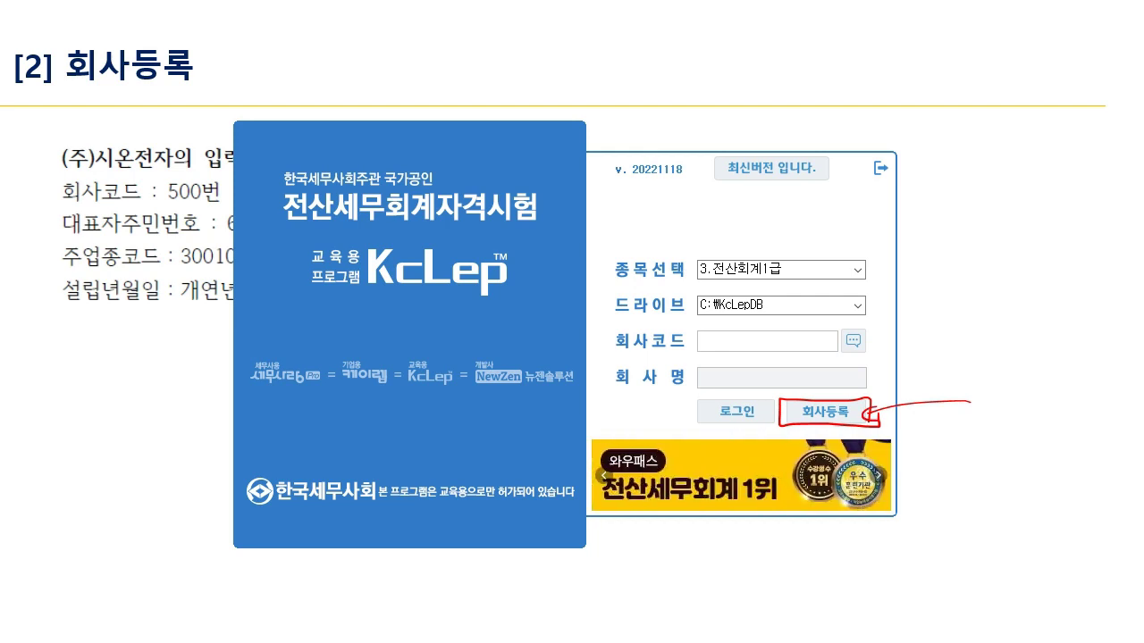
pyautogui.press('e')
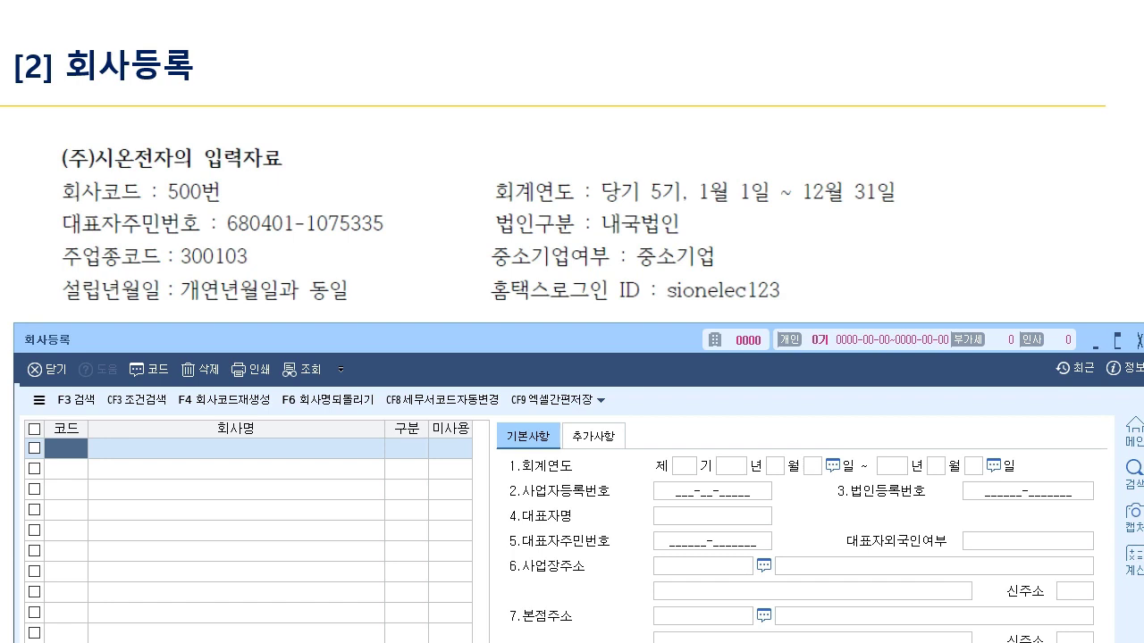
# - Enter company code 0500 with the name (주)시온전자
pyautogui.write('500')
pyautogui.press('Return')
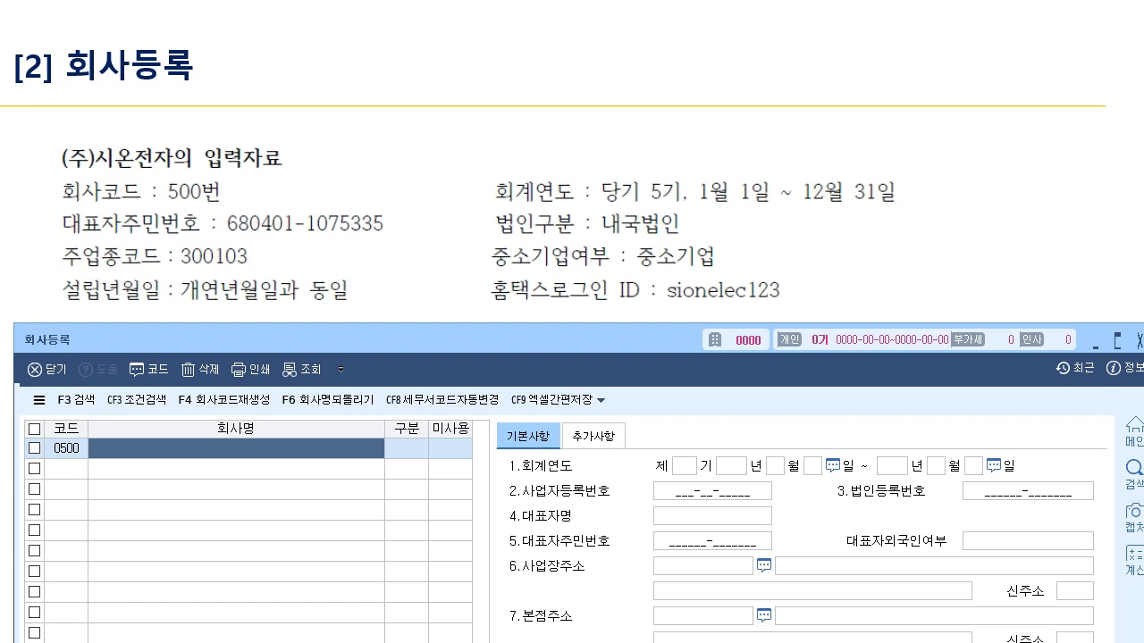
pyautogui.write('(')
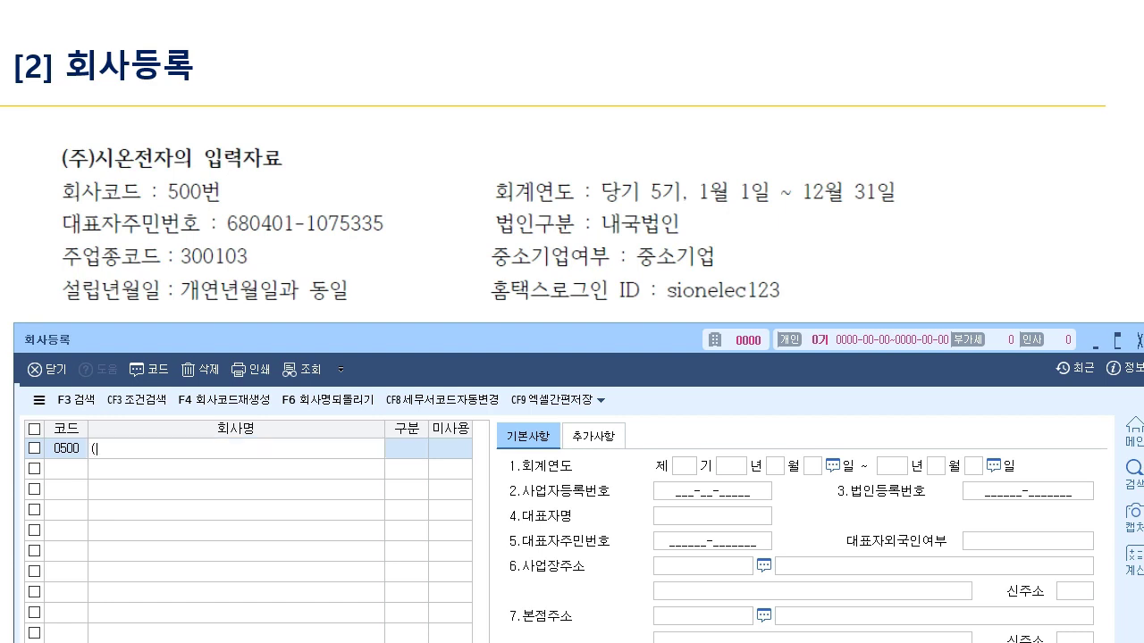
pyautogui.write('주)시온전자')
pyautogui.press('Return')
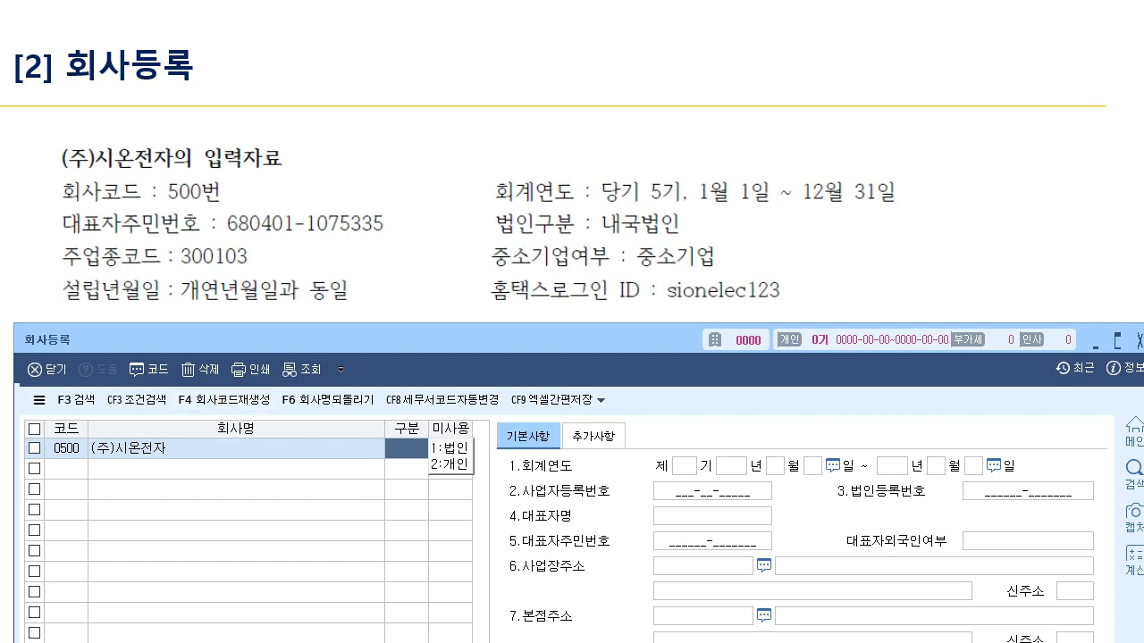
# - Set 구분 1 (법인), in use, fiscal period 5기 from 2023-01-01 to 2023-12-31
pyautogui.write('1')
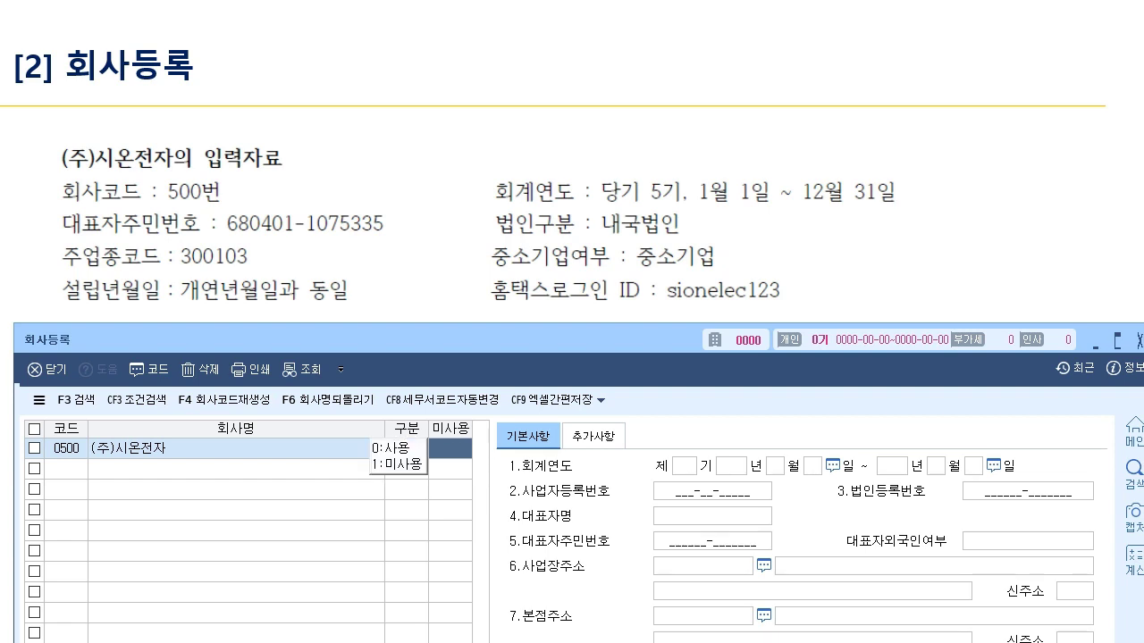
pyautogui.write('0')
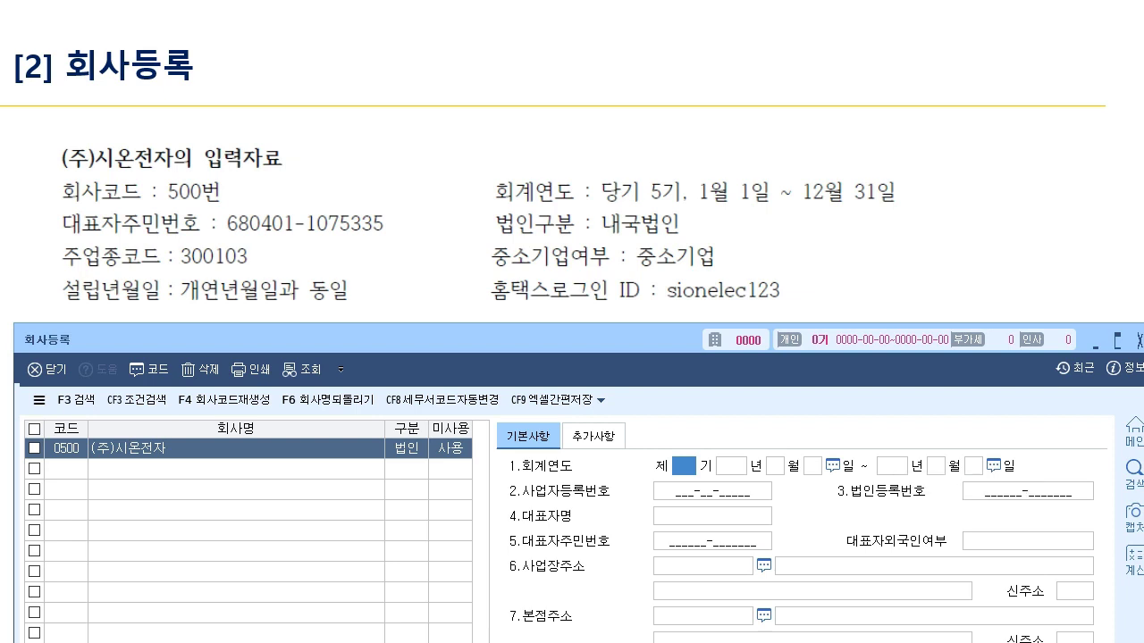
pyautogui.write('5')
pyautogui.press('Return')
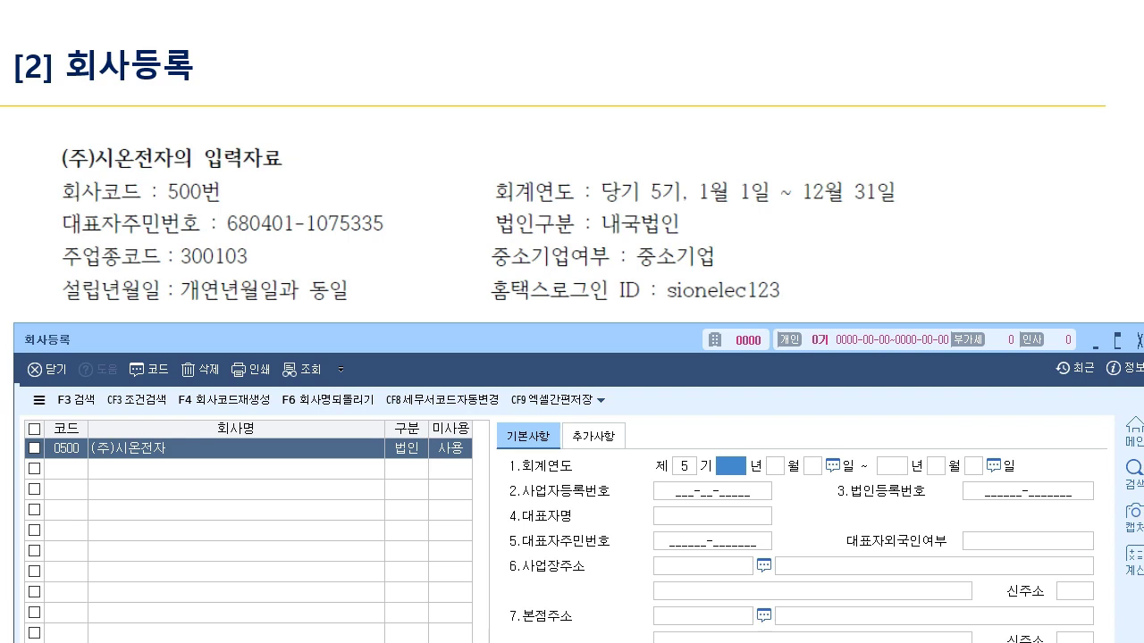
pyautogui.write('2023')
pyautogui.press('Return')
pyautogui.write('1')
pyautogui.press('Return')
pyautogui.write('1')
pyautogui.press('Return')
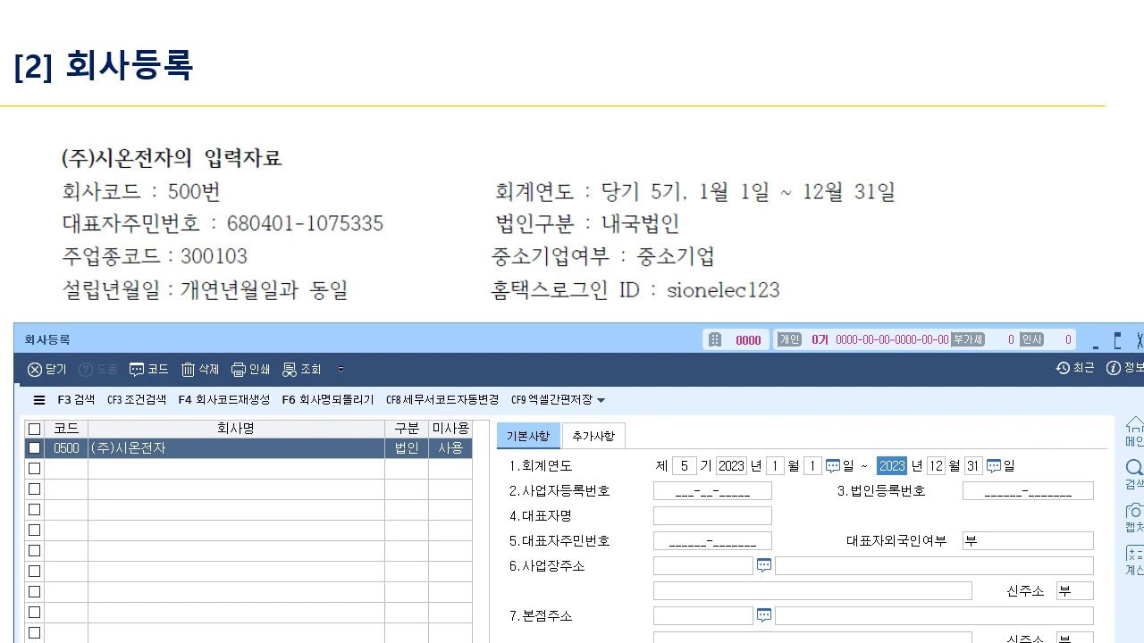
pyautogui.hotkey('alt', 'Tab')
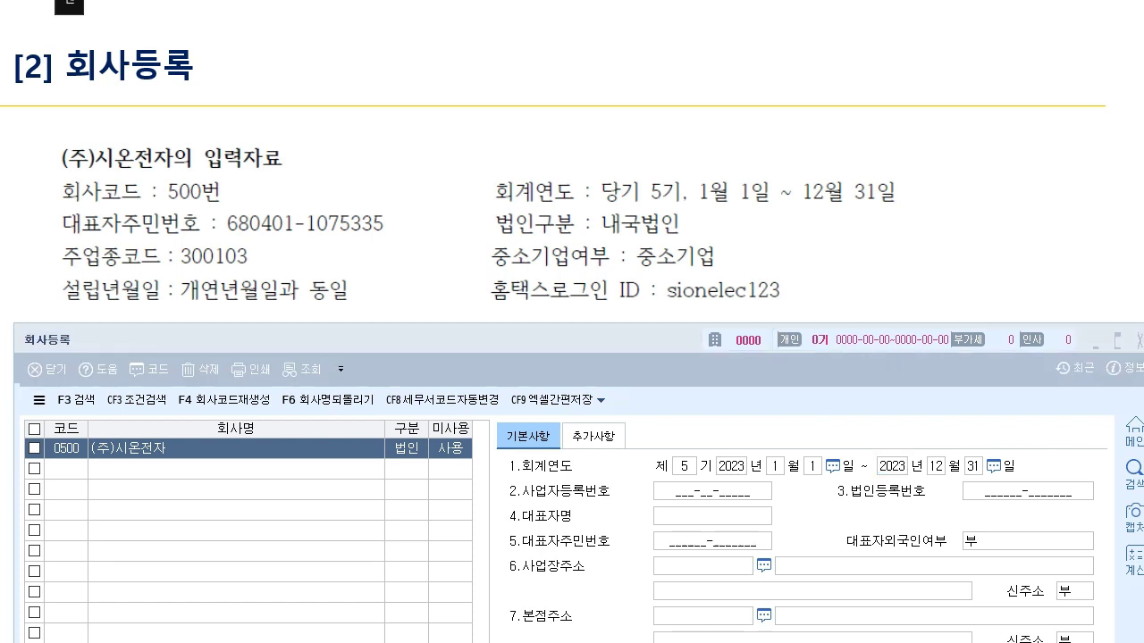
pyautogui.moveTo(579, 483)
pyautogui.mouseDown()
pyautogui.moveTo(487, 470)
pyautogui.moveTo(585, 480)
pyautogui.mouseUp()
pyautogui.moveTo(805, 450); pyautogui.dragTo(939, 448)
pyautogui.moveTo(860, 389)
pyautogui.mouseDown()
pyautogui.moveTo(856, 411)
pyautogui.moveTo(877, 390)
pyautogui.mouseUp()
pyautogui.moveTo(874, 394); pyautogui.dragTo(888, 414)
pyautogui.moveTo(802, 398); pyautogui.dragTo(802, 431)
pyautogui.moveTo(803, 417)
pyautogui.mouseDown()
pyautogui.moveTo(967, 408)
pyautogui.moveTo(963, 433)
pyautogui.moveTo(647, 417)
pyautogui.mouseUp()
pyautogui.moveTo(656, 393)
pyautogui.mouseDown()
pyautogui.moveTo(656, 438)
pyautogui.moveTo(509, 418)
pyautogui.moveTo(507, 446)
pyautogui.mouseUp()
pyautogui.moveTo(518, 420)
pyautogui.mouseDown()
pyautogui.moveTo(404, 427)
pyautogui.moveTo(401, 446)
pyautogui.mouseUp()
pyautogui.moveTo(399, 427); pyautogui.dragTo(341, 429)
pyautogui.moveTo(327, 405); pyautogui.dragTo(327, 467)
pyautogui.moveTo(806, 407); pyautogui.dragTo(307, 413)
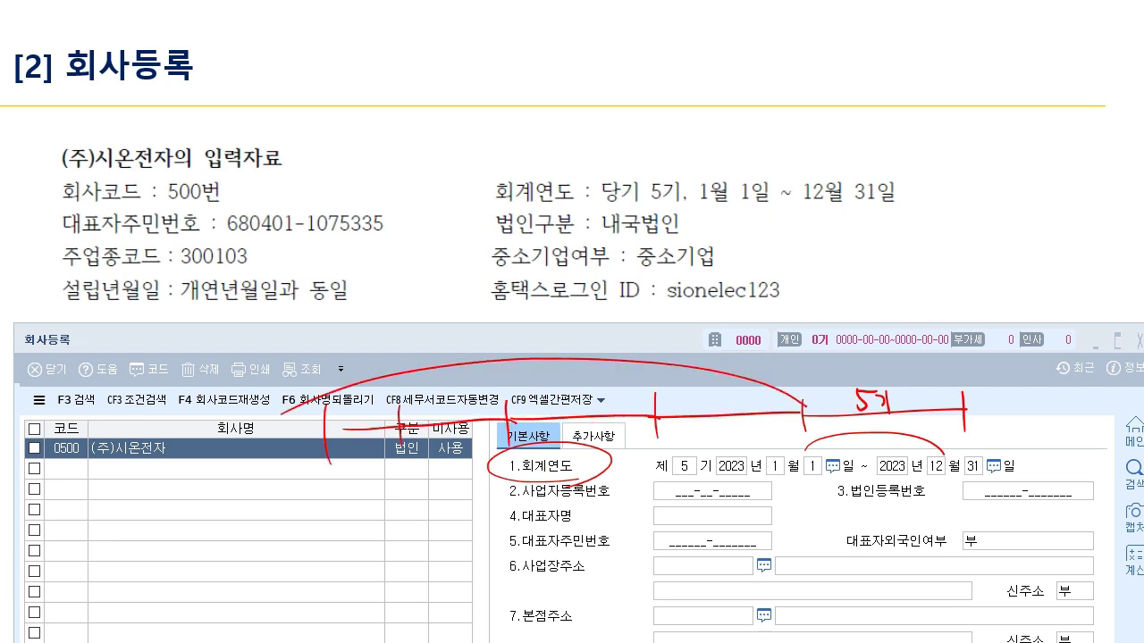
pyautogui.moveTo(963, 409)
pyautogui.mouseDown()
pyautogui.moveTo(1099, 366)
pyautogui.moveTo(1037, 401)
pyautogui.moveTo(1059, 397)
pyautogui.mouseUp()
pyautogui.moveTo(1064, 384); pyautogui.dragTo(1063, 403)
pyautogui.moveTo(727, 389)
pyautogui.mouseDown()
pyautogui.moveTo(715, 396)
pyautogui.moveTo(729, 413)
pyautogui.mouseUp()
pyautogui.moveTo(737, 396)
pyautogui.mouseDown()
pyautogui.moveTo(756, 411)
pyautogui.moveTo(739, 439)
pyautogui.mouseUp()
pyautogui.moveTo(744, 424); pyautogui.dragTo(752, 445)
pyautogui.moveTo(761, 422); pyautogui.dragTo(761, 449)
pyautogui.moveTo(965, 410); pyautogui.dragTo(1113, 399)
pyautogui.moveTo(845, 425); pyautogui.dragTo(881, 442)
pyautogui.moveTo(880, 427); pyautogui.dragTo(902, 450)
pyautogui.moveTo(1042, 422); pyautogui.dragTo(1061, 436)
pyautogui.moveTo(1058, 420); pyautogui.dragTo(1083, 438)
pyautogui.moveTo(658, 450); pyautogui.dragTo(683, 439)
pyautogui.moveTo(675, 434); pyautogui.dragTo(667, 458)
pyautogui.moveTo(672, 438); pyautogui.dragTo(681, 446)
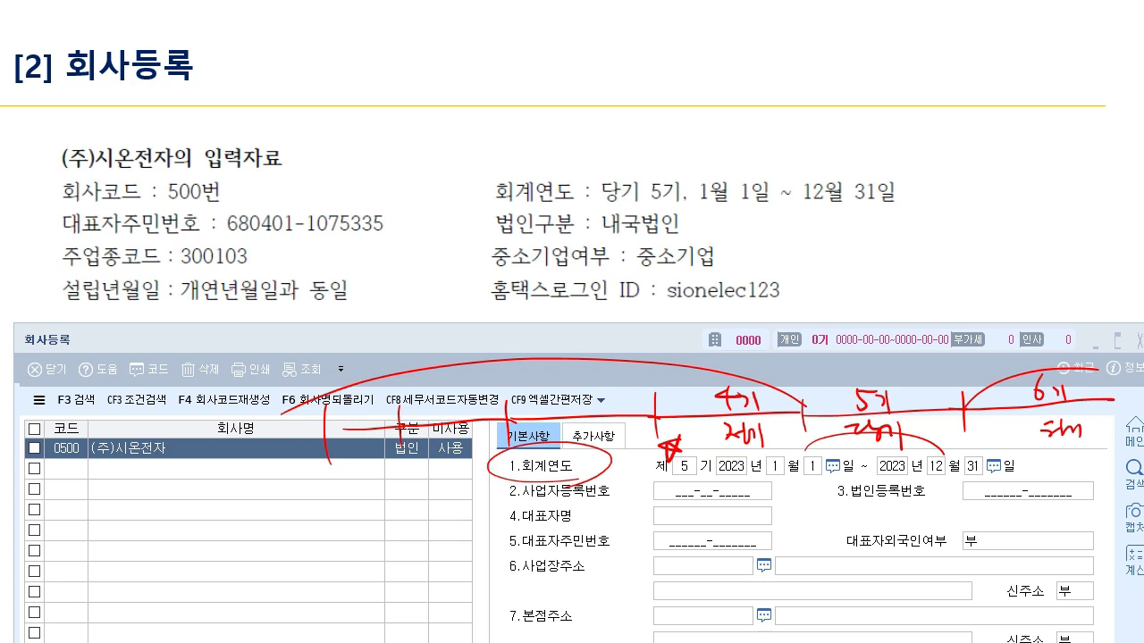
pyautogui.press('e')
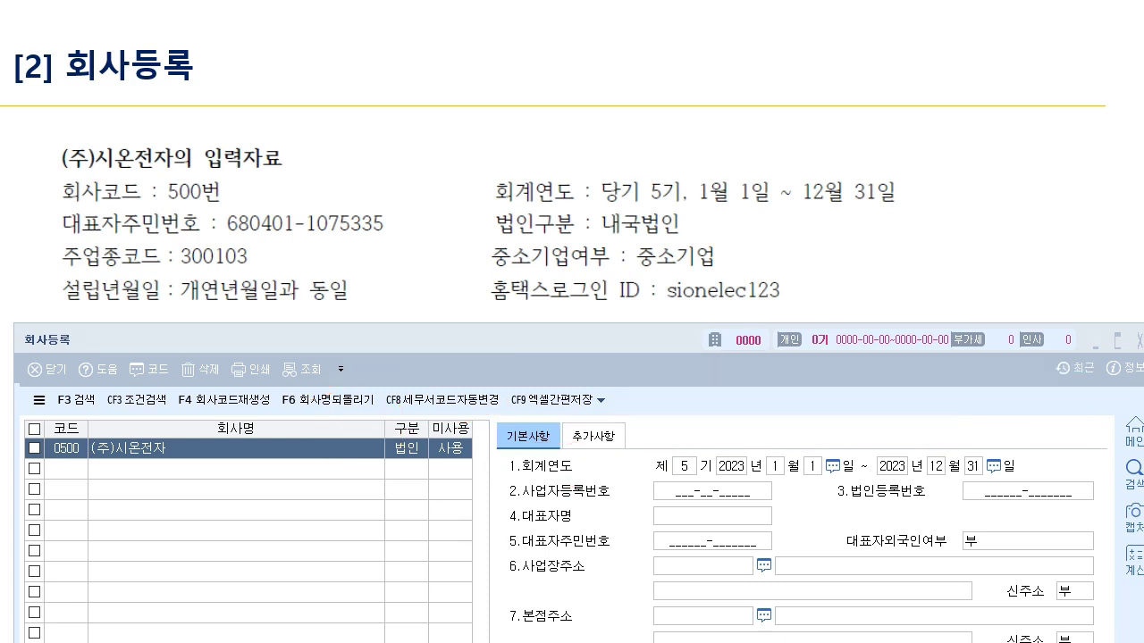
pyautogui.click(713, 491)
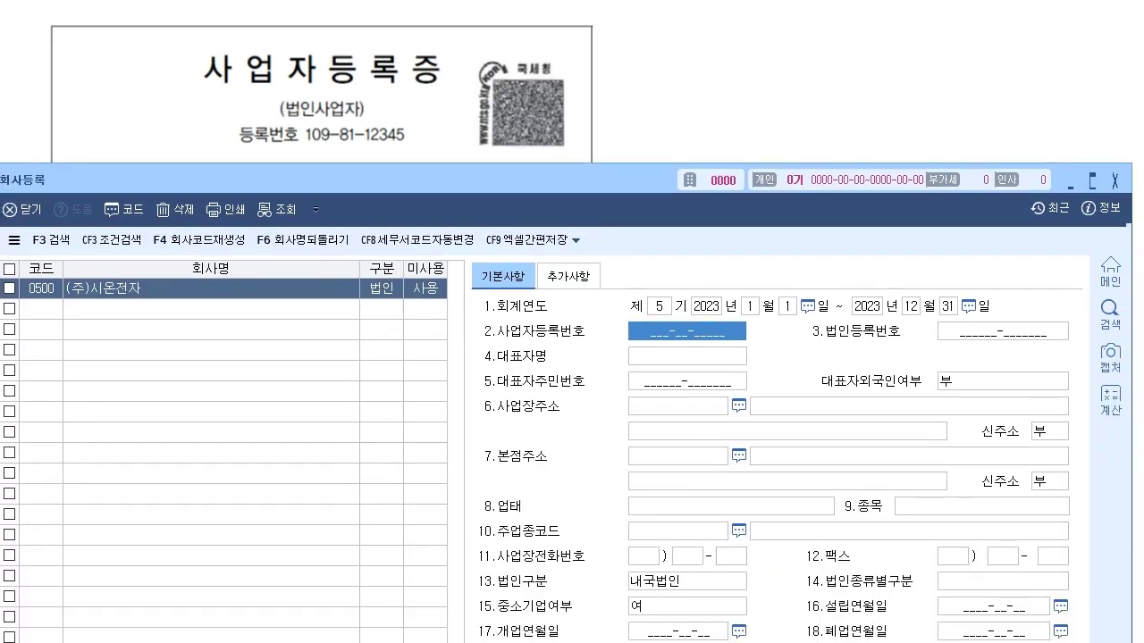
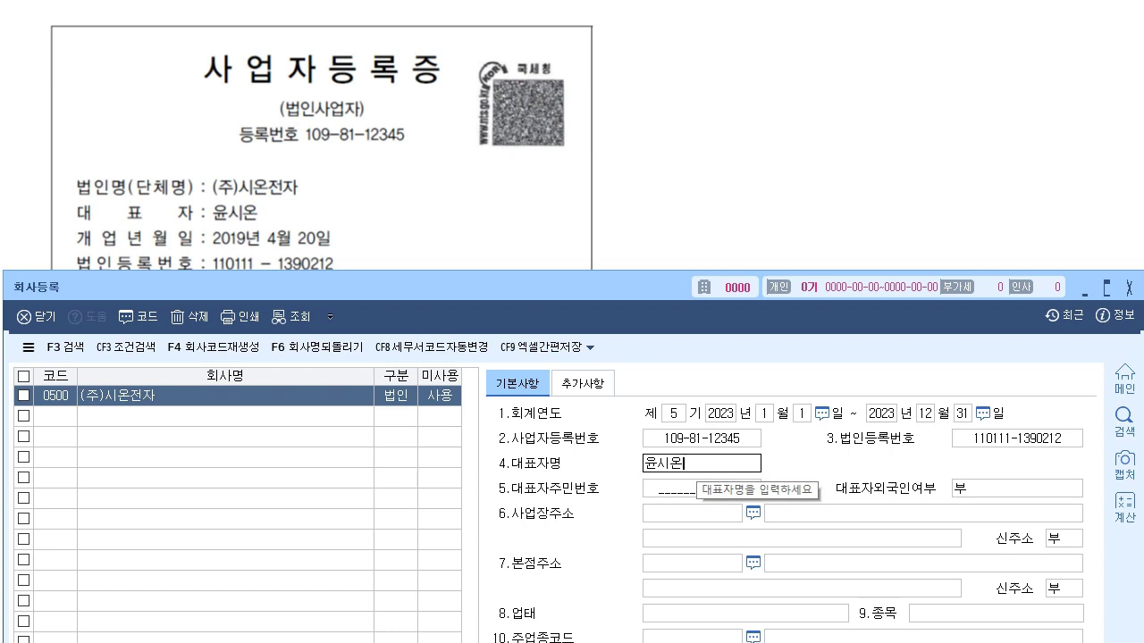
pyautogui.press('Return')
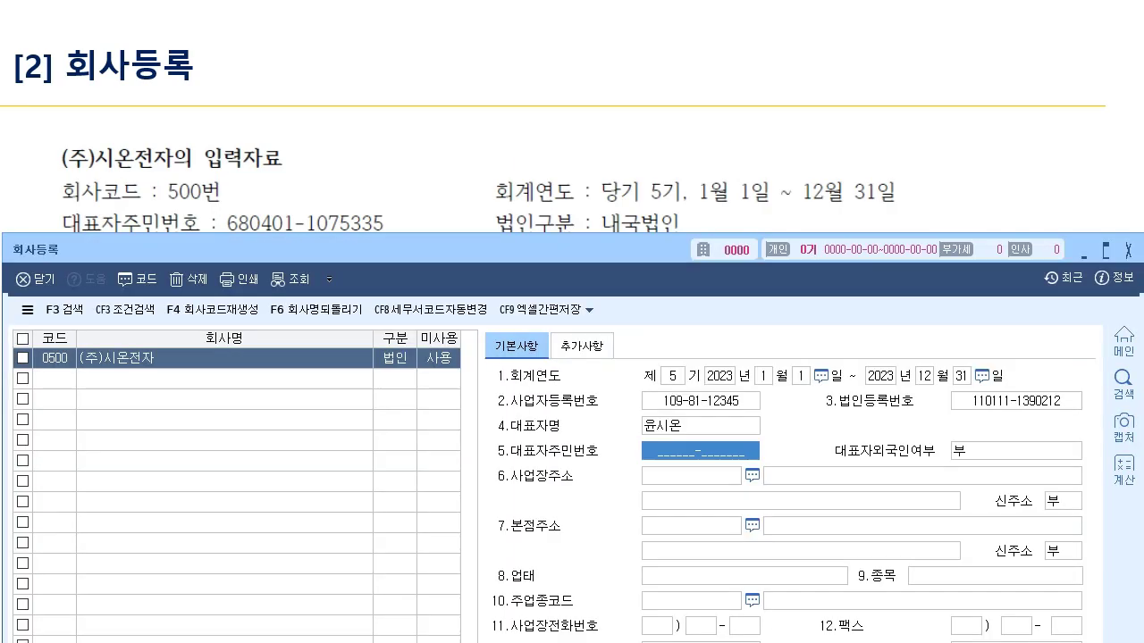
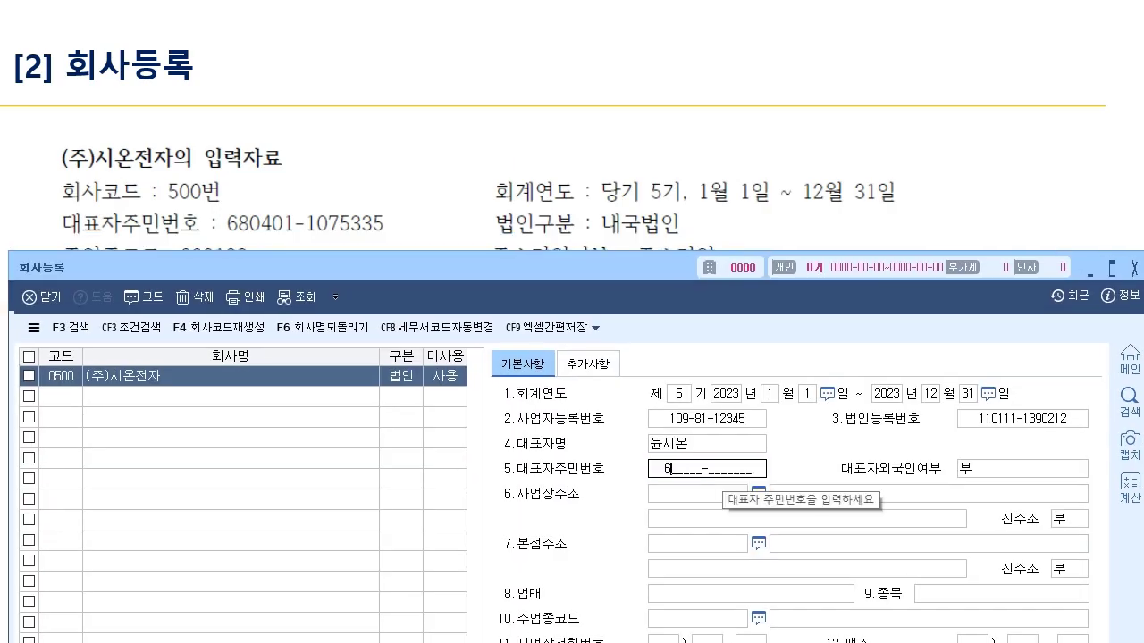
# - Enter the representative's resident number and keep 대표자외국인여부 as 부
pyautogui.press('Return')
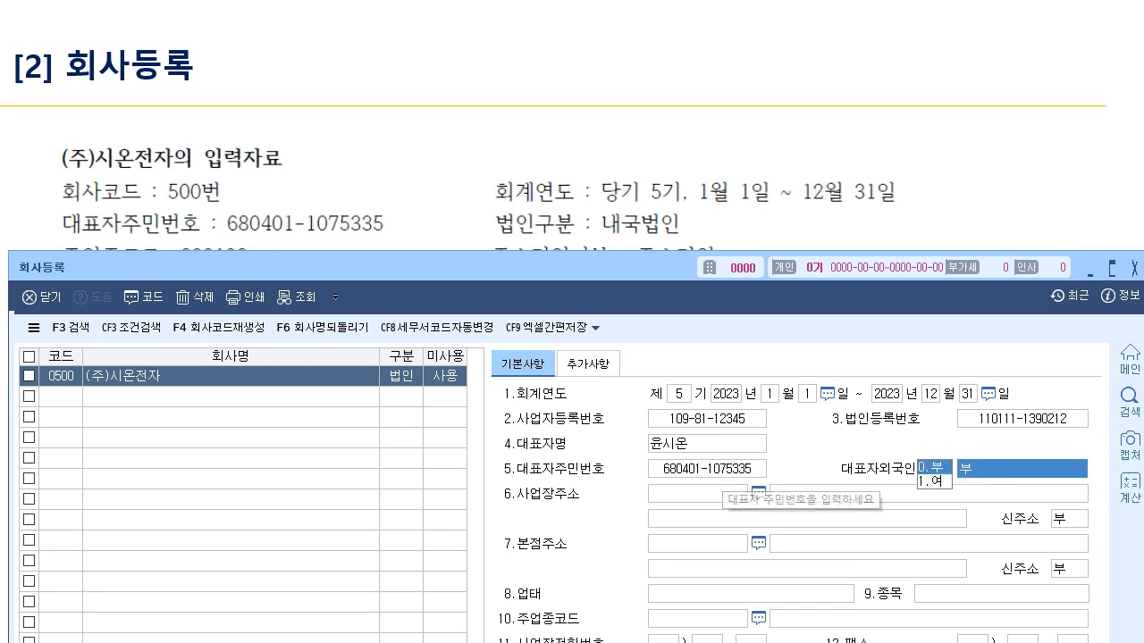
pyautogui.press('Return')
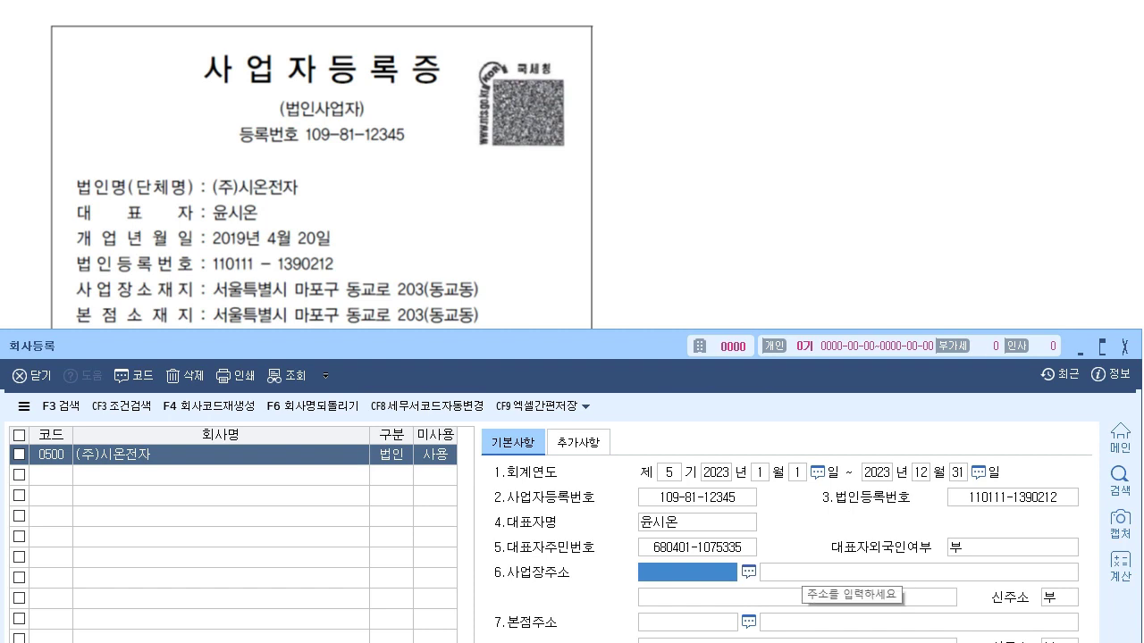
pyautogui.press('F2')
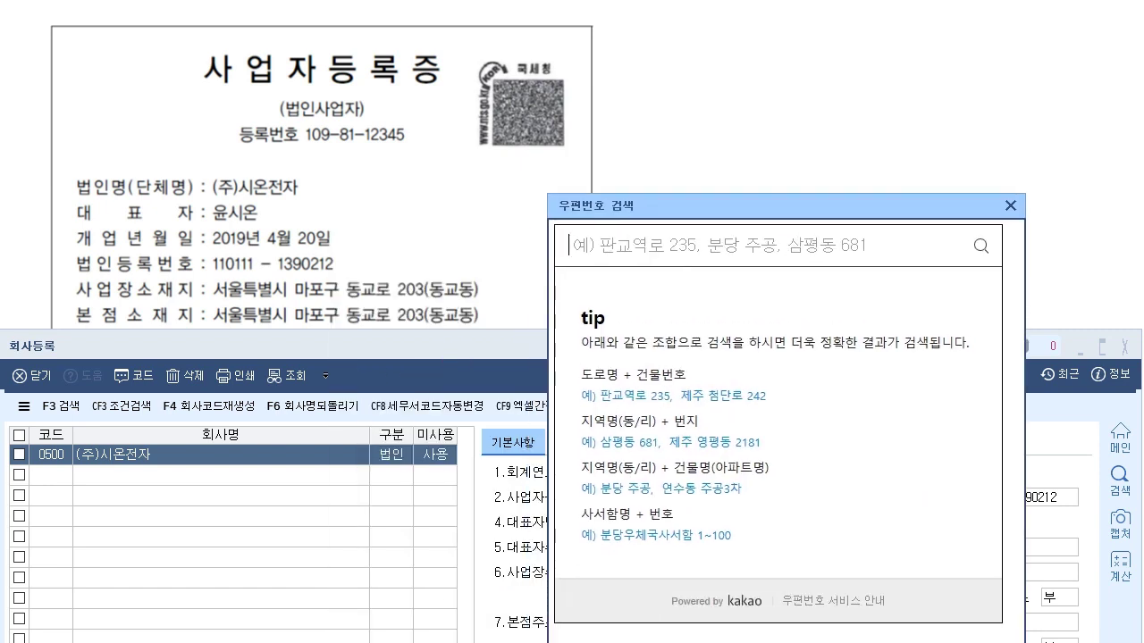
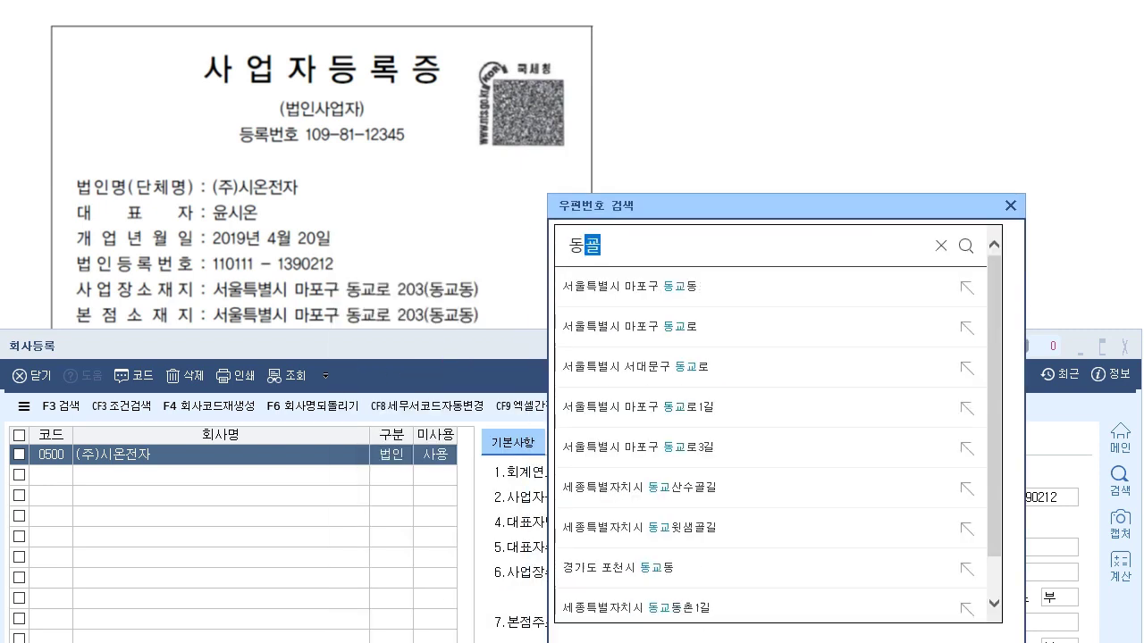
pyautogui.press('Return')
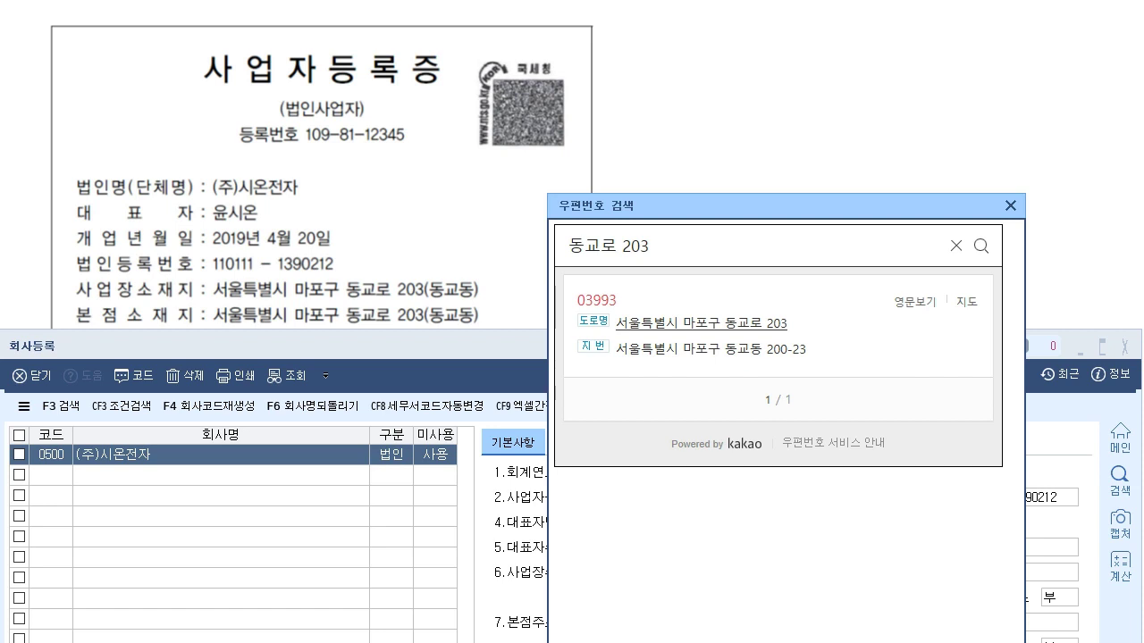
pyautogui.click(701, 323)
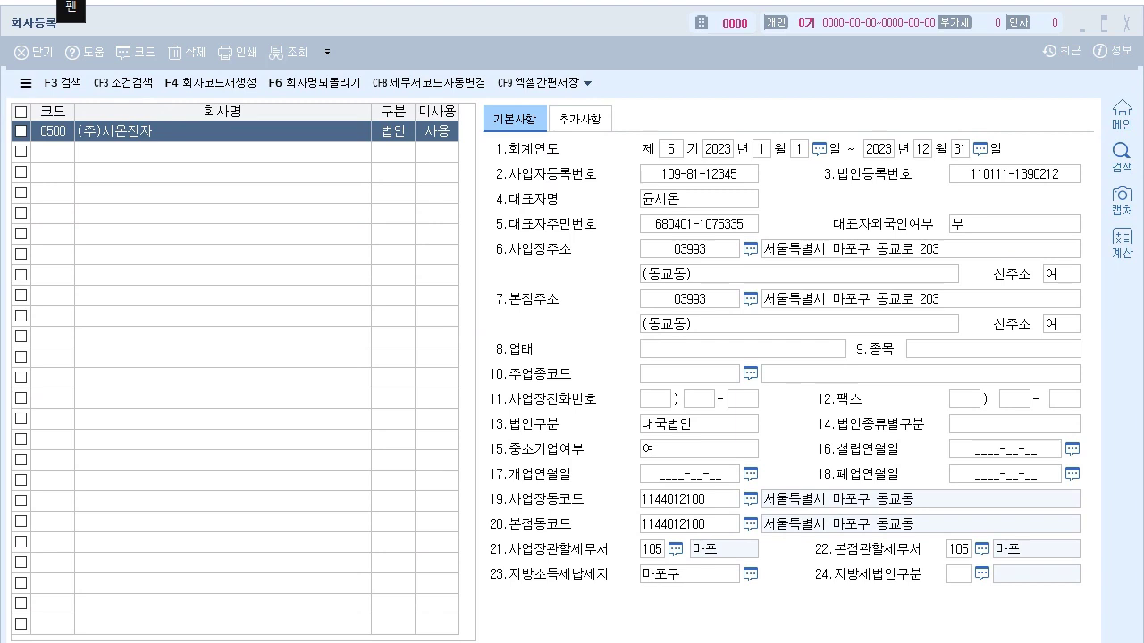
pyautogui.moveTo(576, 267); pyautogui.dragTo(580, 265)
pyautogui.moveTo(573, 318); pyautogui.dragTo(586, 319)
pyautogui.moveTo(558, 266); pyautogui.dragTo(558, 293)
pyautogui.moveTo(562, 268); pyautogui.dragTo(561, 297)
pyautogui.moveTo(805, 250)
pyautogui.mouseDown()
pyautogui.moveTo(775, 287)
pyautogui.moveTo(786, 282)
pyautogui.mouseUp()
pyautogui.moveTo(589, 501); pyautogui.dragTo(622, 501)
pyautogui.moveTo(614, 492); pyautogui.dragTo(622, 519)
pyautogui.moveTo(613, 514)
pyautogui.mouseDown()
pyautogui.moveTo(617, 528)
pyautogui.moveTo(667, 552)
pyautogui.moveTo(926, 554)
pyautogui.mouseUp()
pyautogui.moveTo(965, 527); pyautogui.dragTo(949, 556)
pyautogui.moveTo(574, 580)
pyautogui.mouseDown()
pyautogui.moveTo(613, 575)
pyautogui.moveTo(605, 591)
pyautogui.mouseUp()
pyautogui.moveTo(679, 550); pyautogui.dragTo(693, 606)
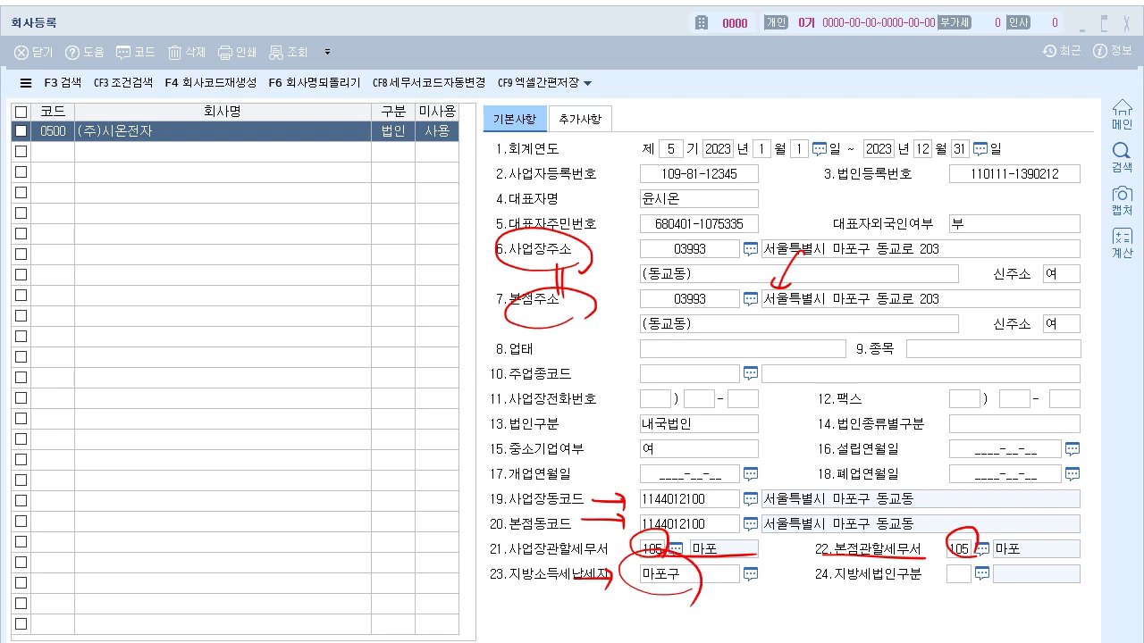
pyautogui.moveTo(886, 602)
pyautogui.mouseDown()
pyautogui.moveTo(840, 606)
pyautogui.moveTo(1022, 572)
pyautogui.moveTo(890, 617)
pyautogui.mouseUp()
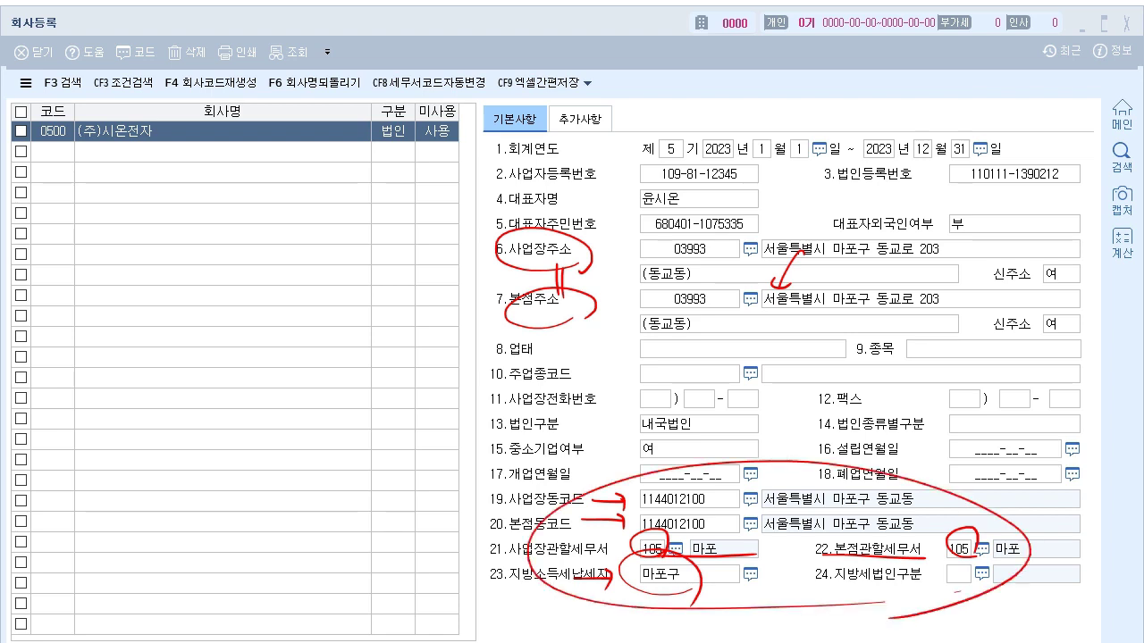
pyautogui.moveTo(497, 250)
pyautogui.mouseDown()
pyautogui.moveTo(422, 260)
pyautogui.moveTo(375, 541)
pyautogui.moveTo(490, 547)
pyautogui.mouseUp()
pyautogui.moveTo(703, 239)
pyautogui.mouseDown()
pyautogui.moveTo(713, 267)
pyautogui.moveTo(689, 239)
pyautogui.mouseUp()
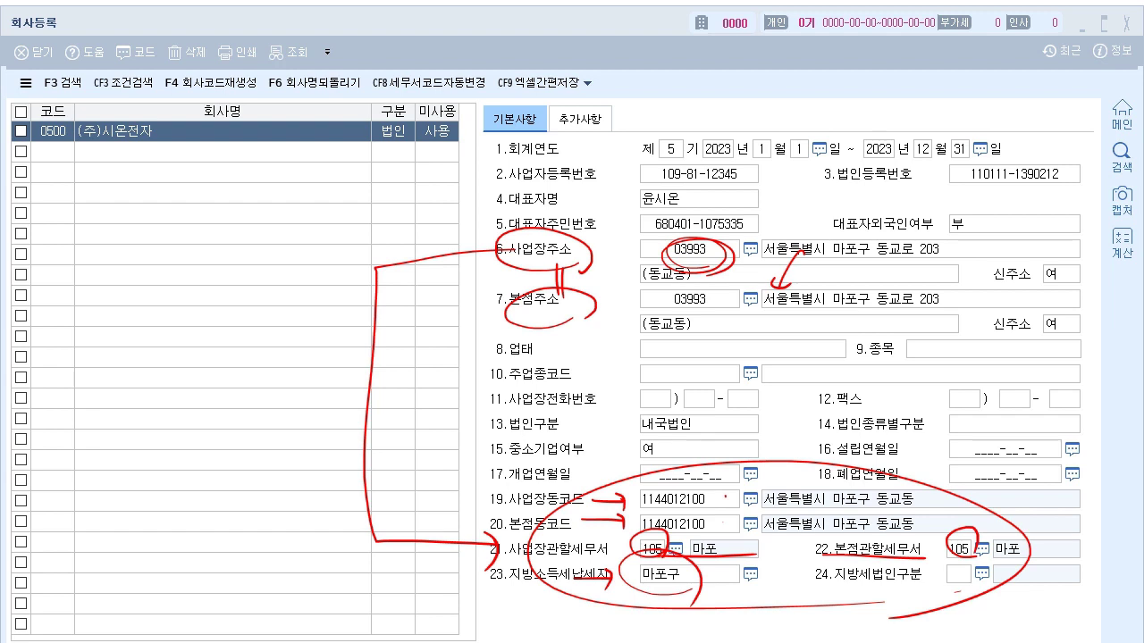
pyautogui.press('Escape')
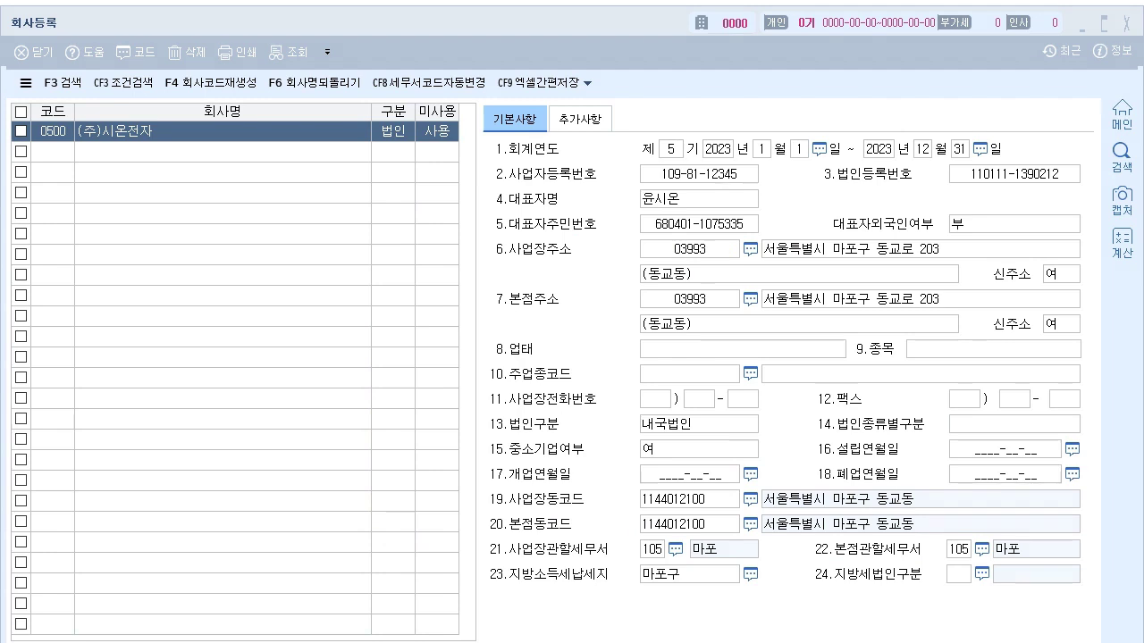
pyautogui.click(715, 274)
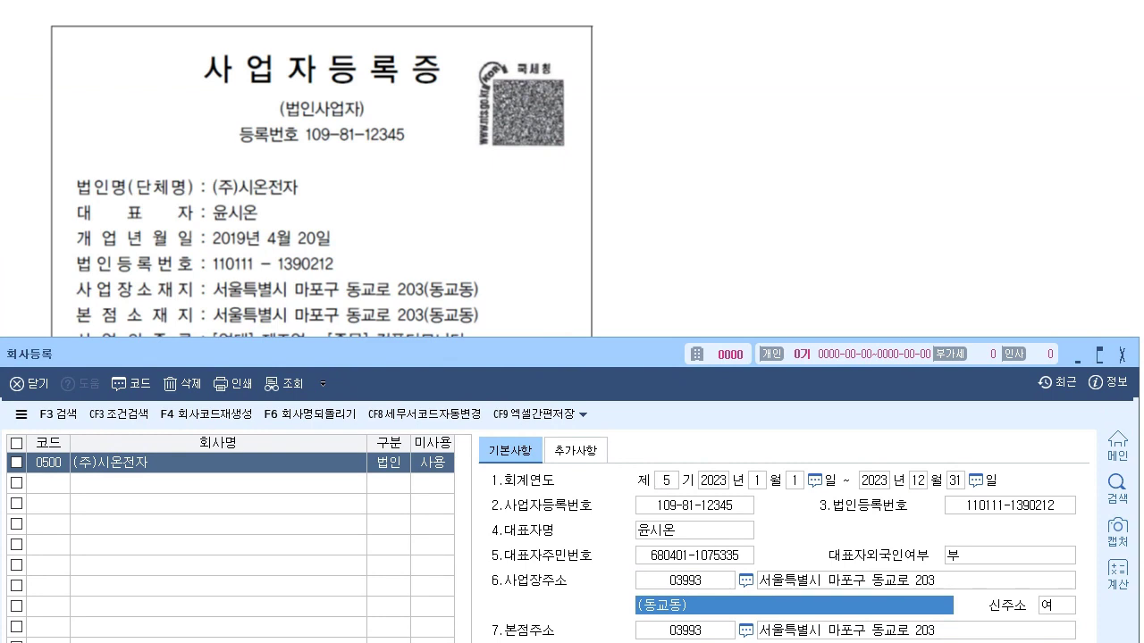
pyautogui.click(72, 11)
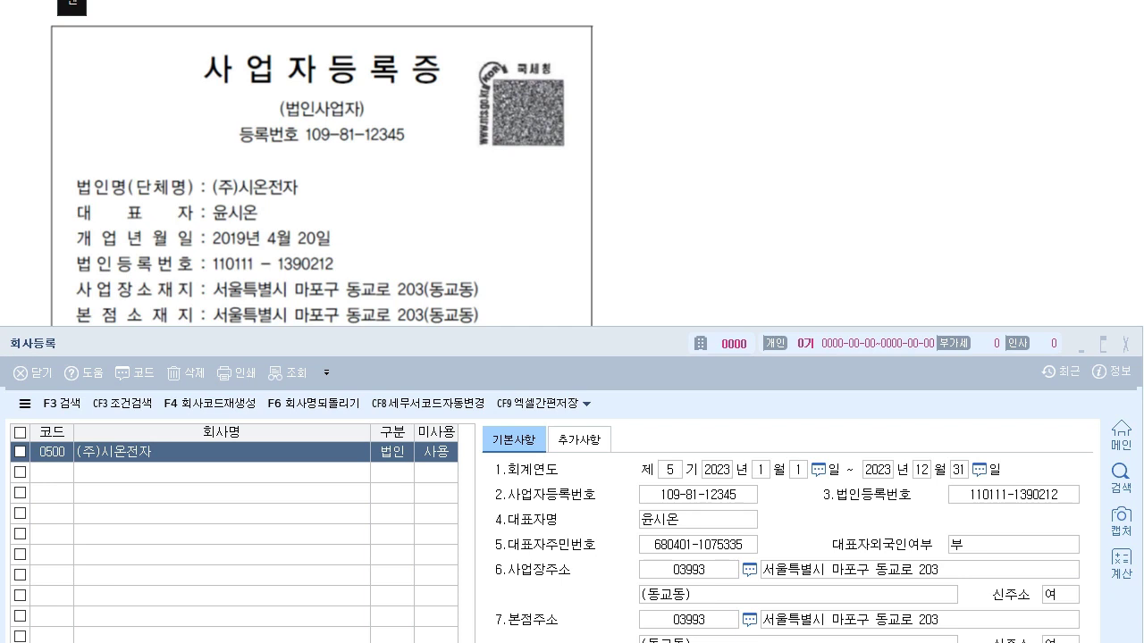
pyautogui.moveTo(480, 287); pyautogui.dragTo(470, 330)
pyautogui.moveTo(639, 127); pyautogui.dragTo(659, 127)
pyautogui.moveTo(659, 163)
pyautogui.mouseDown()
pyautogui.moveTo(679, 159)
pyautogui.moveTo(674, 144)
pyautogui.mouseUp()
pyautogui.moveTo(672, 129)
pyautogui.mouseDown()
pyautogui.moveTo(708, 125)
pyautogui.moveTo(691, 161)
pyautogui.mouseUp()
pyautogui.moveTo(680, 179); pyautogui.dragTo(709, 192)
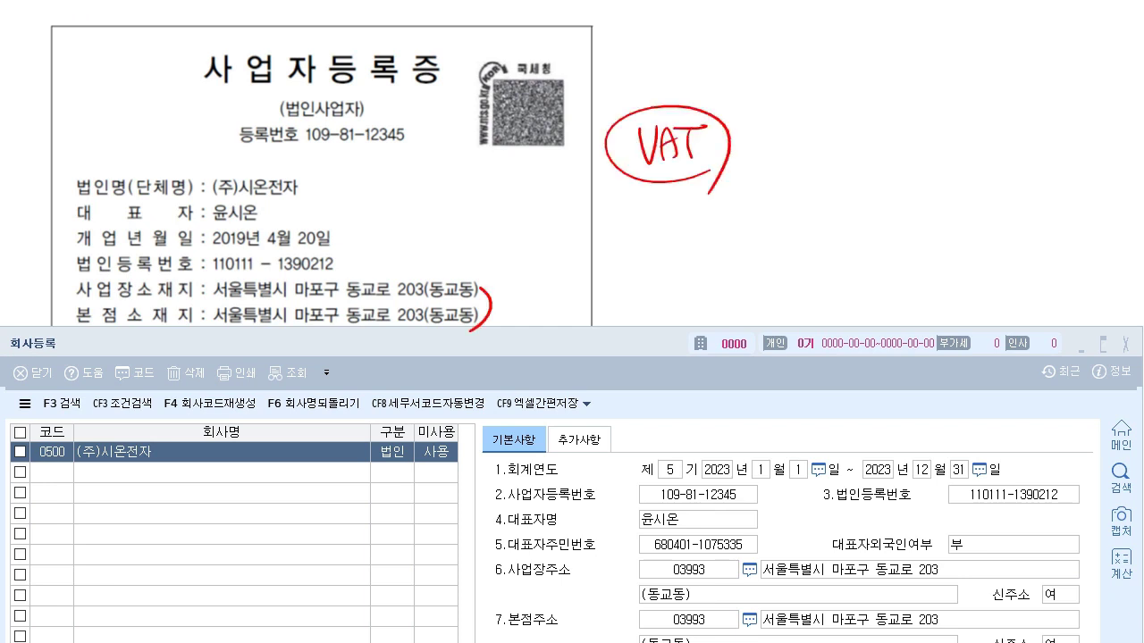
pyautogui.moveTo(481, 284); pyautogui.dragTo(490, 289)
pyautogui.moveTo(495, 270); pyautogui.dragTo(506, 283)
pyautogui.moveTo(845, 231); pyautogui.dragTo(834, 254)
pyautogui.moveTo(840, 242)
pyautogui.mouseDown()
pyautogui.moveTo(860, 256)
pyautogui.moveTo(876, 243)
pyautogui.mouseUp()
pyautogui.moveTo(865, 238); pyautogui.dragTo(904, 257)
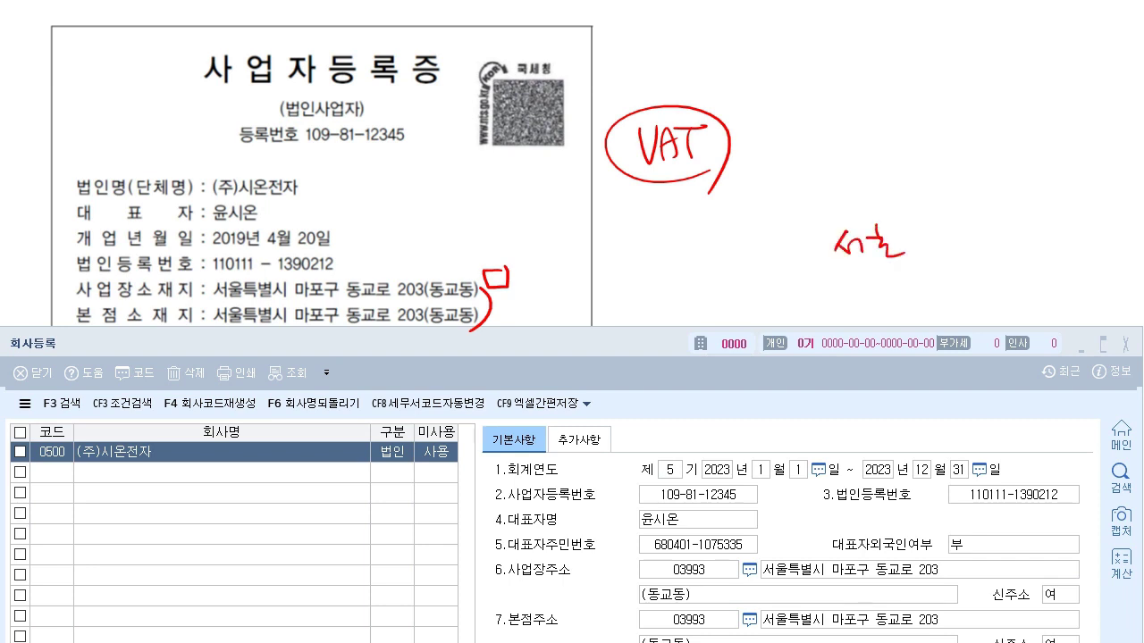
pyautogui.moveTo(113, 309)
pyautogui.mouseDown()
pyautogui.moveTo(114, 337)
pyautogui.moveTo(118, 328)
pyautogui.mouseUp()
pyautogui.moveTo(213, 328); pyautogui.dragTo(435, 332)
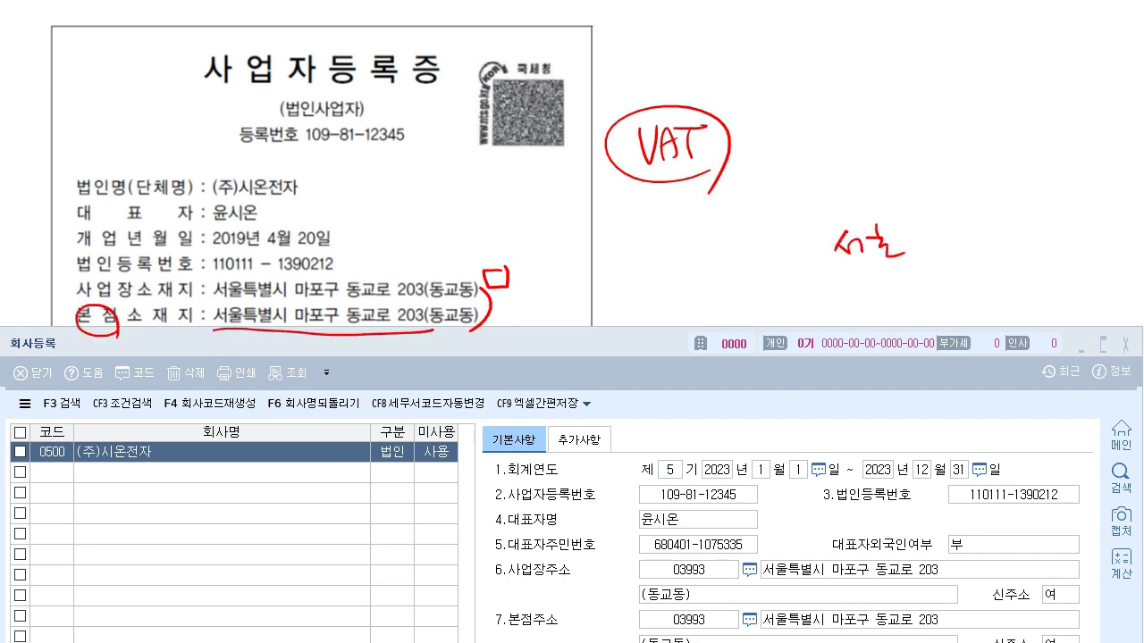
pyautogui.moveTo(86, 278); pyautogui.dragTo(86, 307)
pyautogui.moveTo(116, 289); pyautogui.dragTo(120, 303)
pyautogui.moveTo(224, 307); pyautogui.dragTo(392, 315)
pyautogui.moveTo(399, 290); pyautogui.dragTo(399, 317)
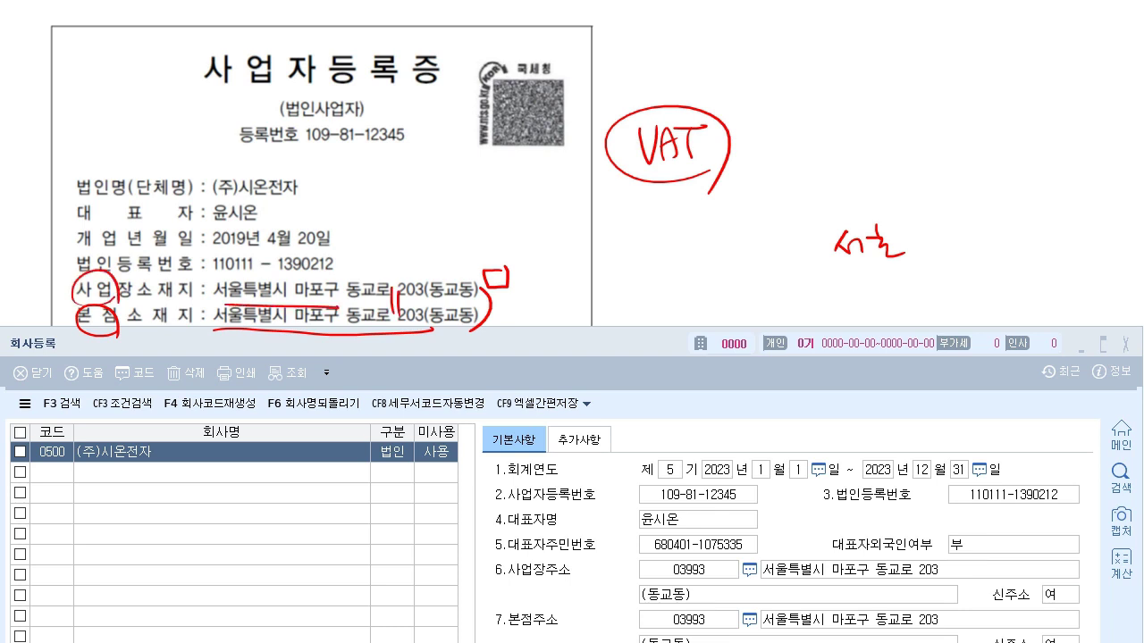
pyautogui.press('Escape')
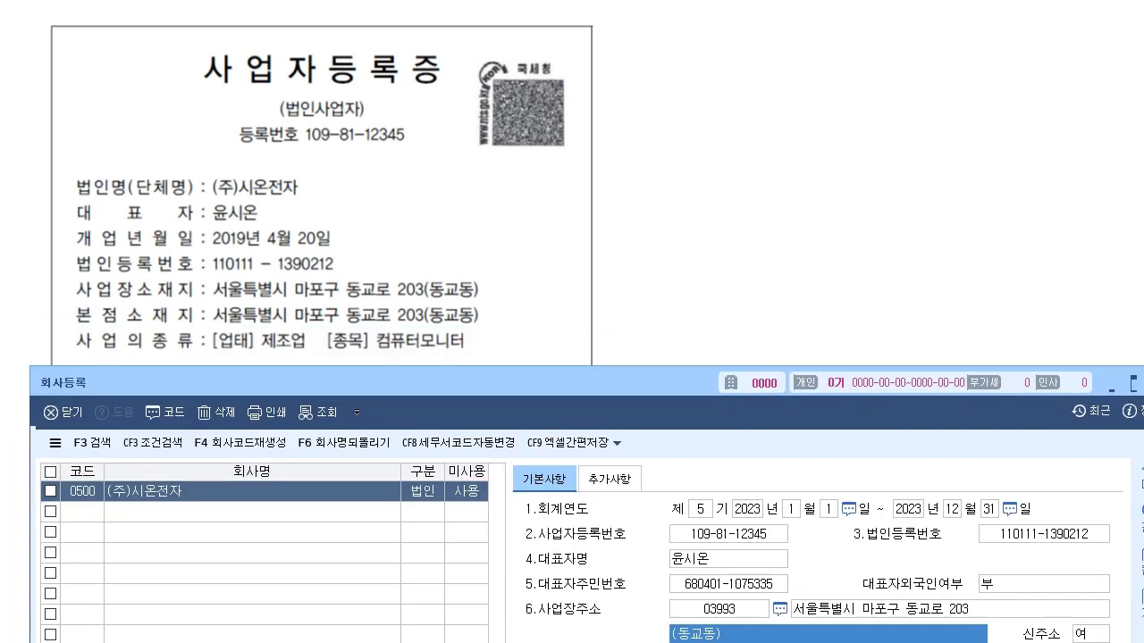
pyautogui.click(798, 594)
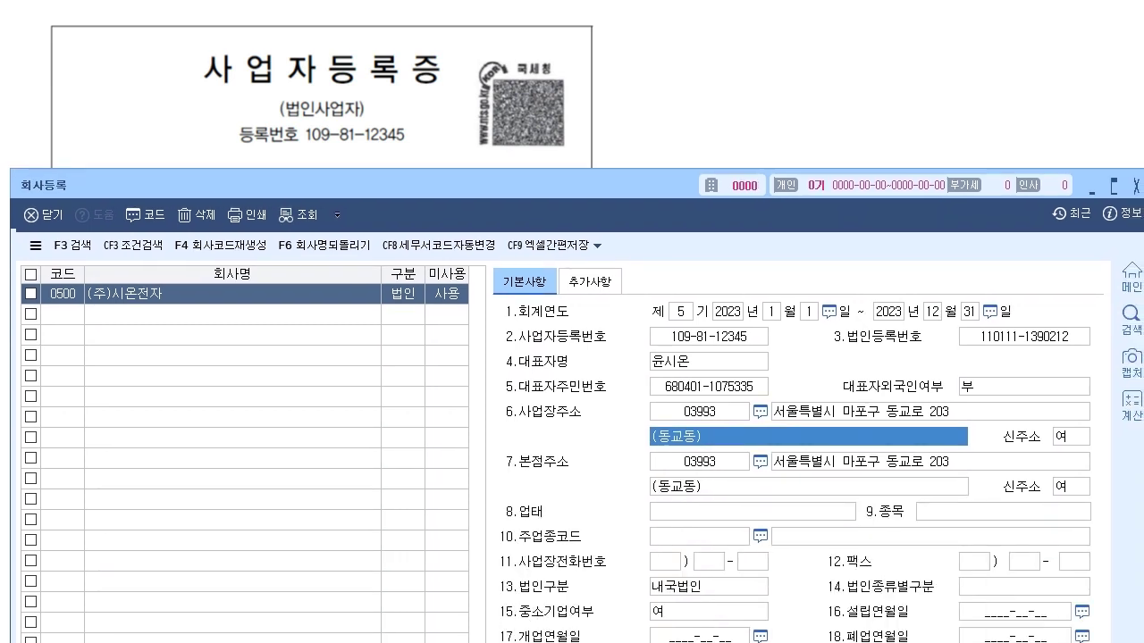
# - Enter 업태 제조업, 종목 컴퓨터모니터, and main industry code 300103 (컴퓨터 모니터 제조업)
pyautogui.click(752, 512)
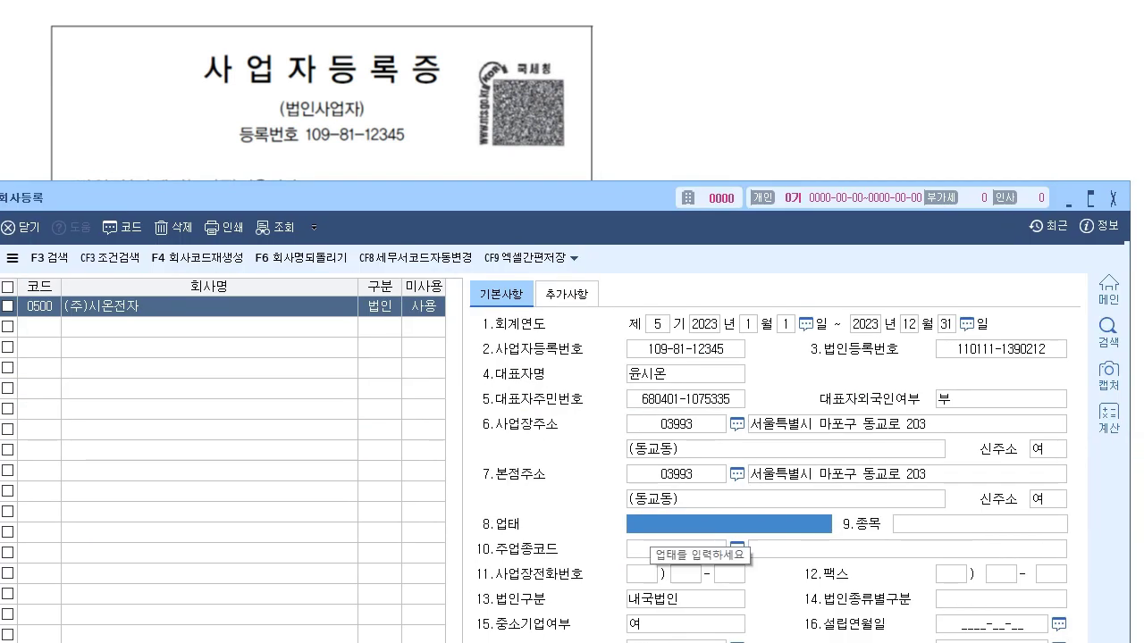
pyautogui.write('제조업')
pyautogui.press('Return')
pyautogui.write('컴퓨터모닡')
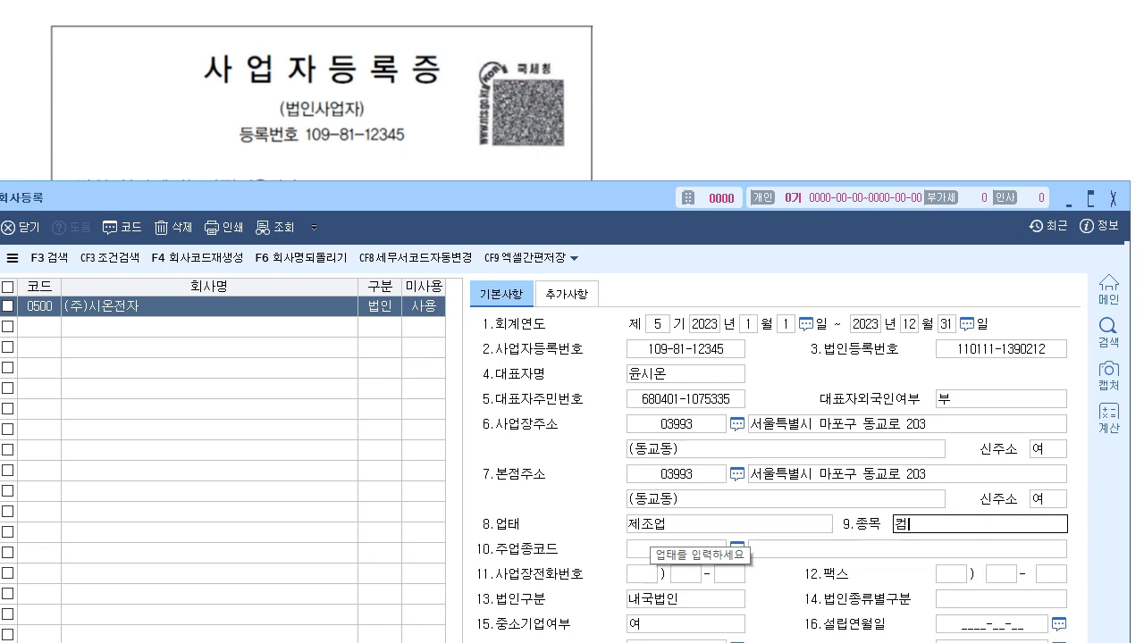
pyautogui.write('터')
pyautogui.press('Return')
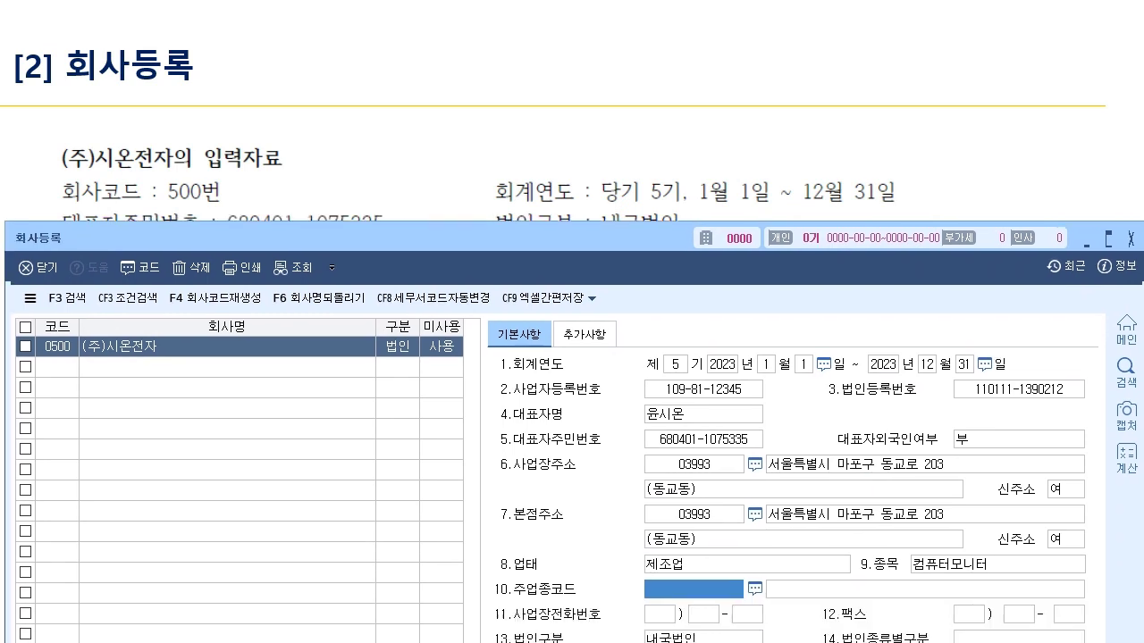
pyautogui.write('300103')
pyautogui.press('Return')
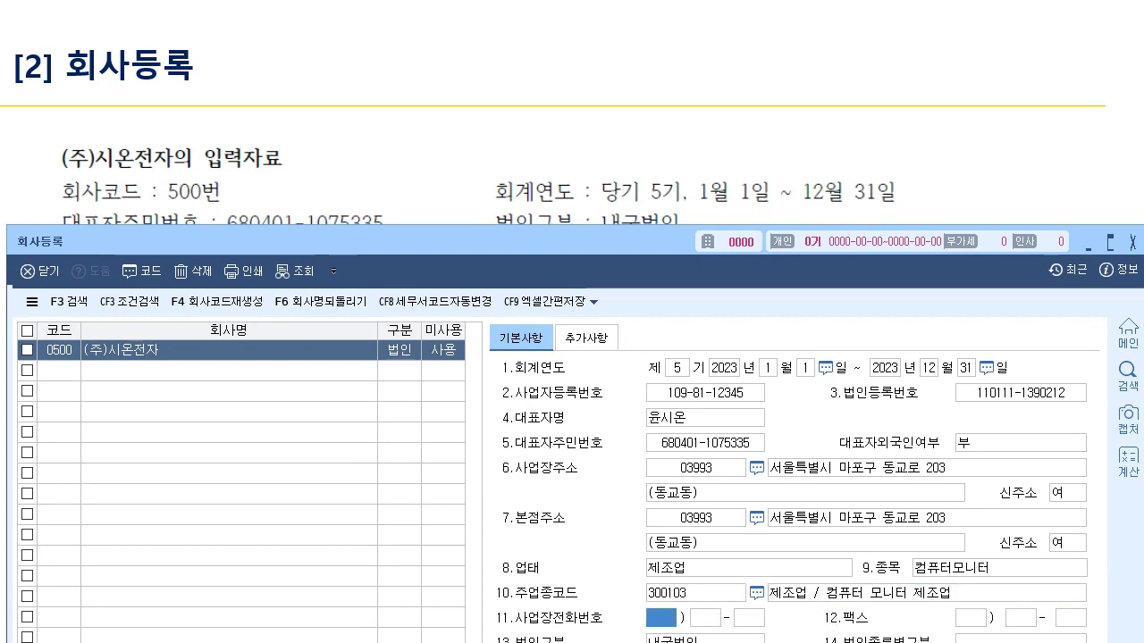
pyautogui.click(810, 594)
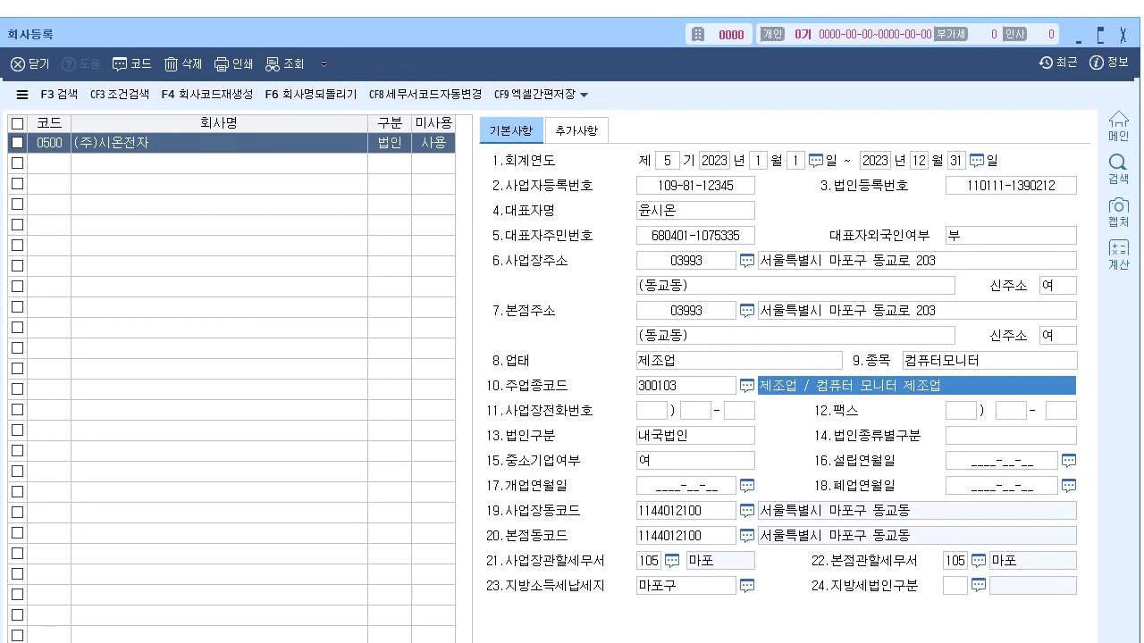
pyautogui.press('Return')
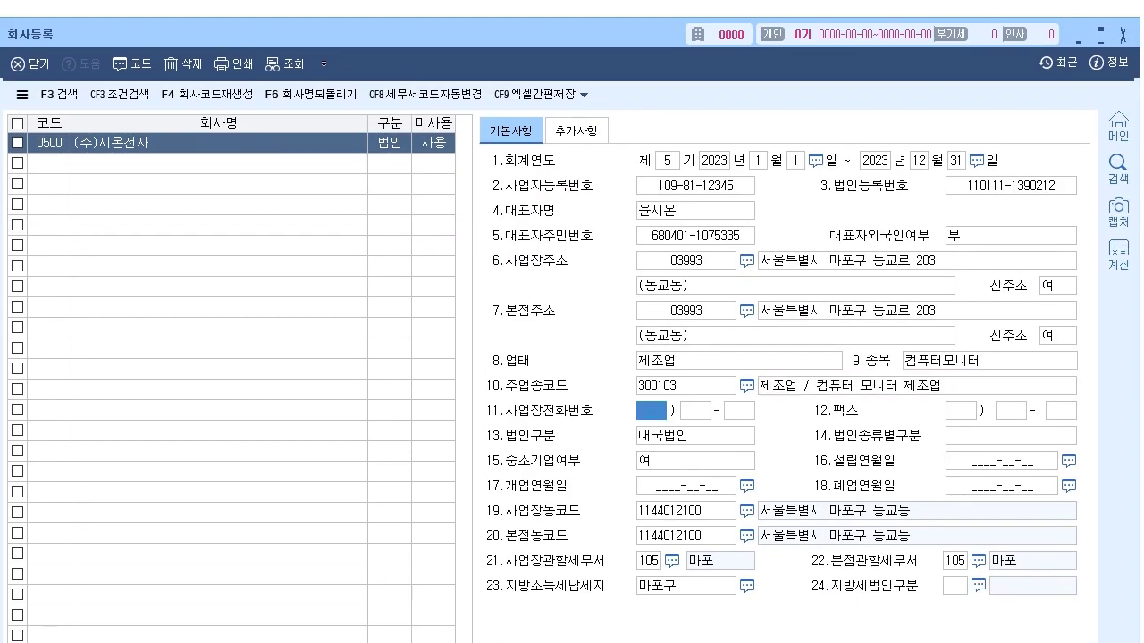
# - Choose 5.중소기업 as the corporation type and enter 2019-04-20 as founding and opening dates
pyautogui.click(1009, 436)
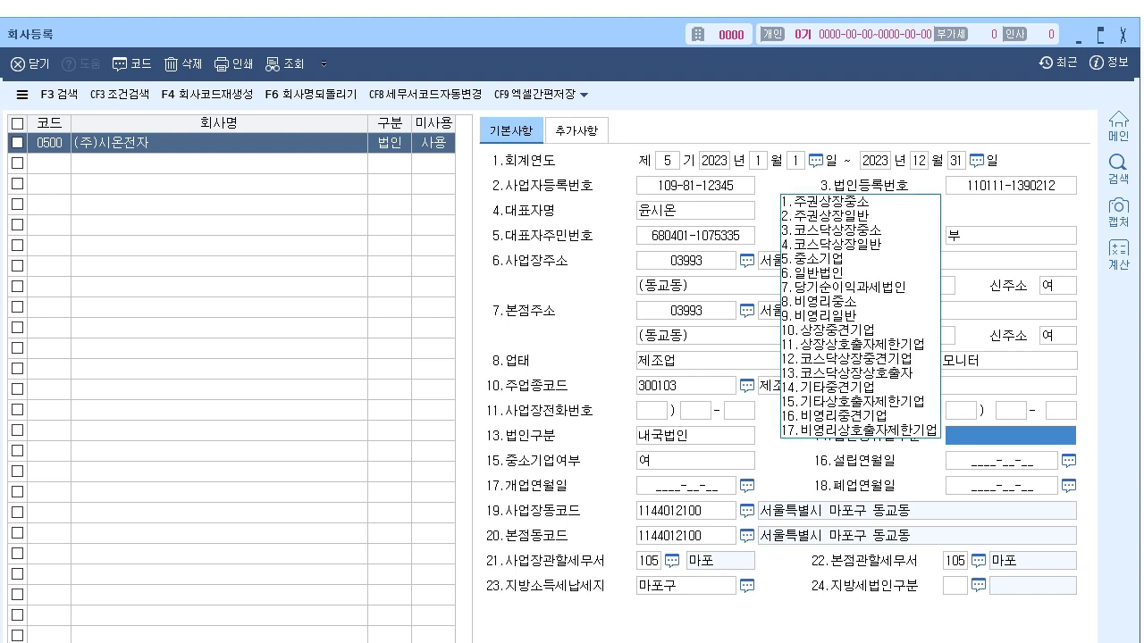
pyautogui.press('5')
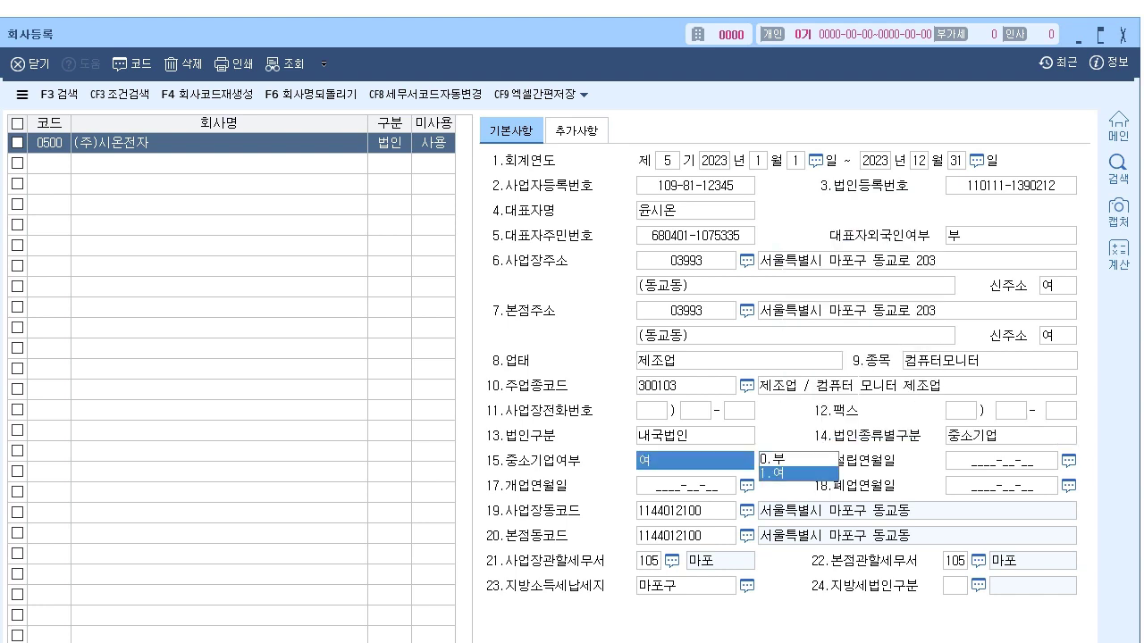
pyautogui.press('Return')
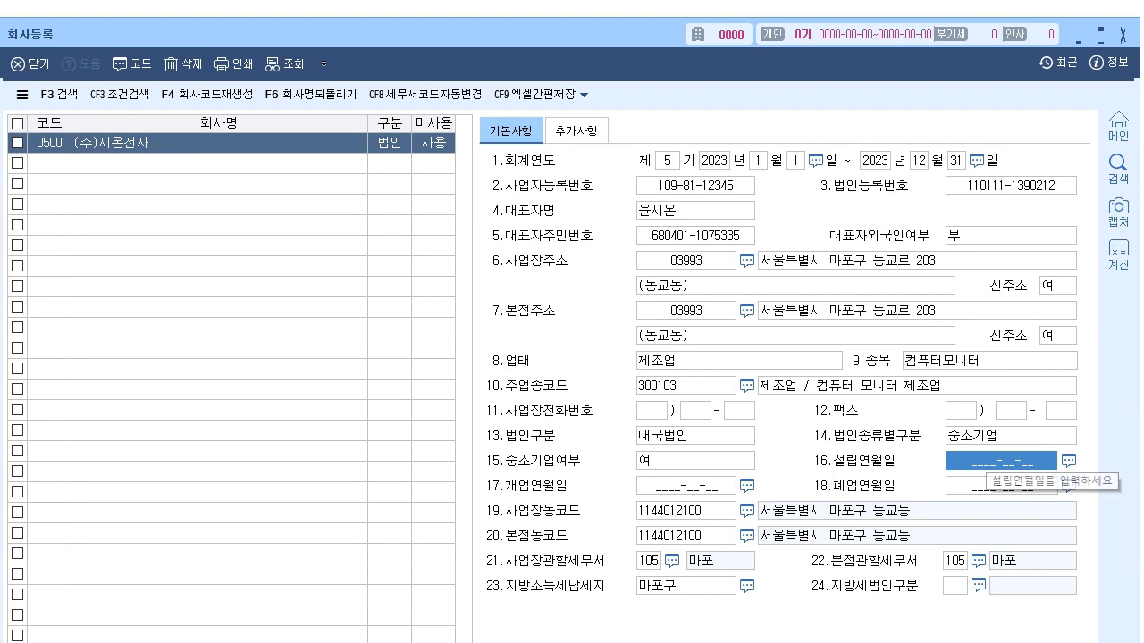
pyautogui.write('20190420')
pyautogui.press('Return')
pyautogui.write('20190420')
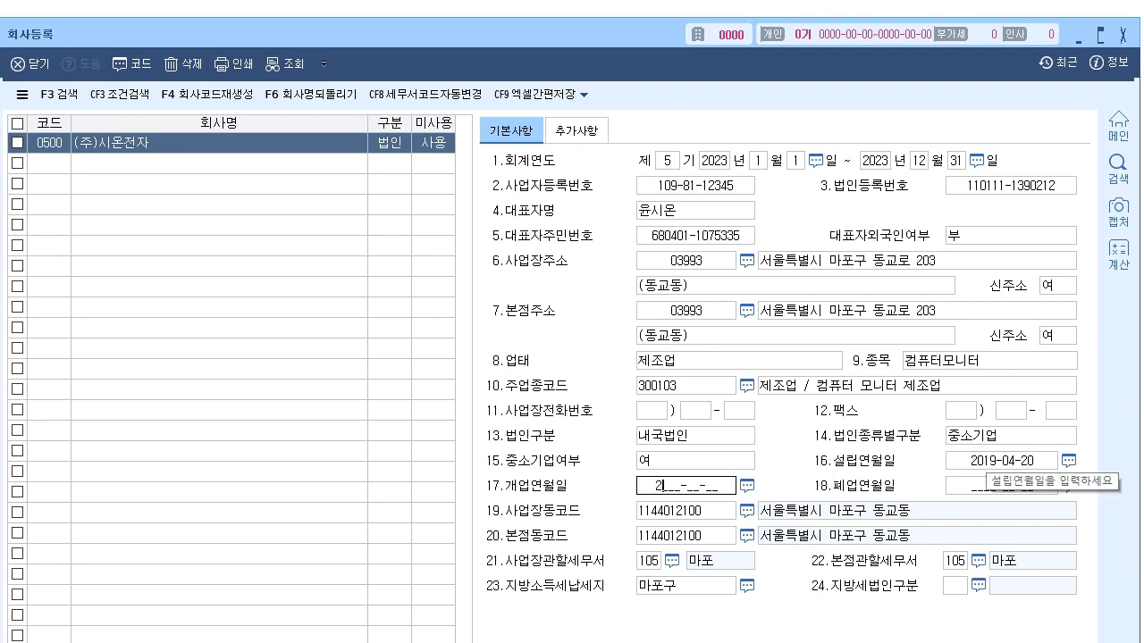
pyautogui.press('Return')
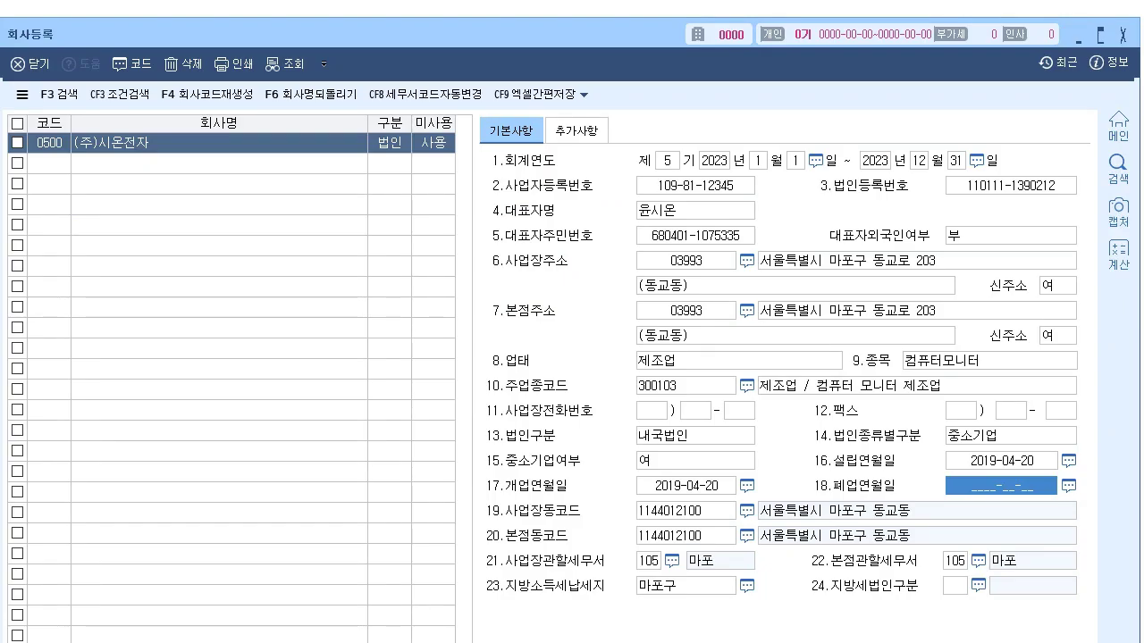
# - In 추가사항, enter the filing contact's e-mail address and correct its missing dot
pyautogui.click(577, 130)
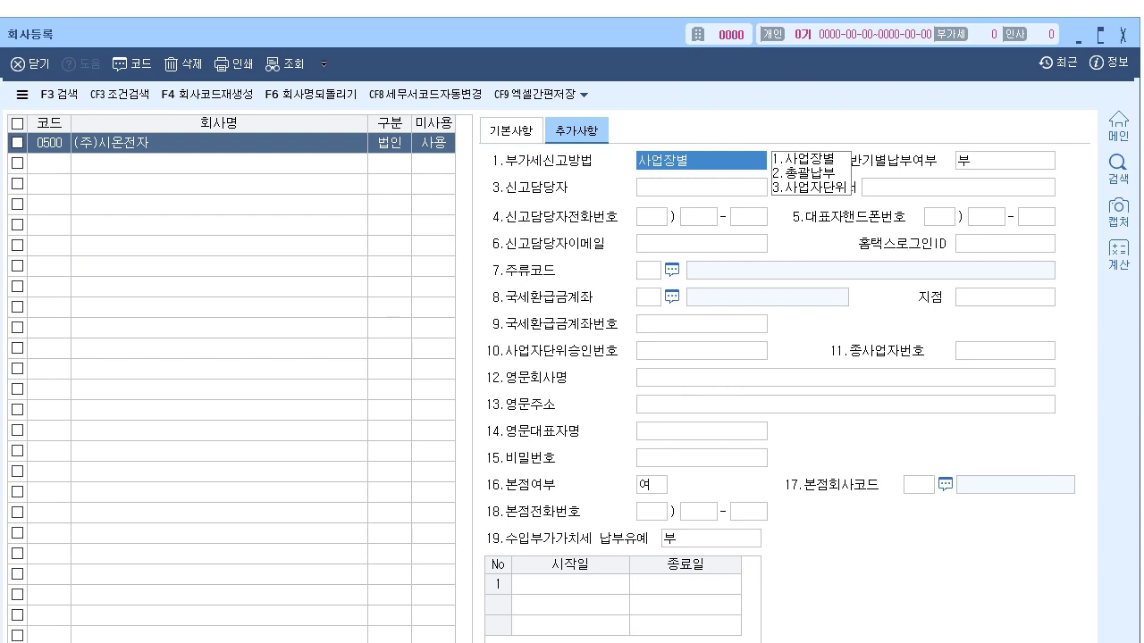
pyautogui.click(701, 244)
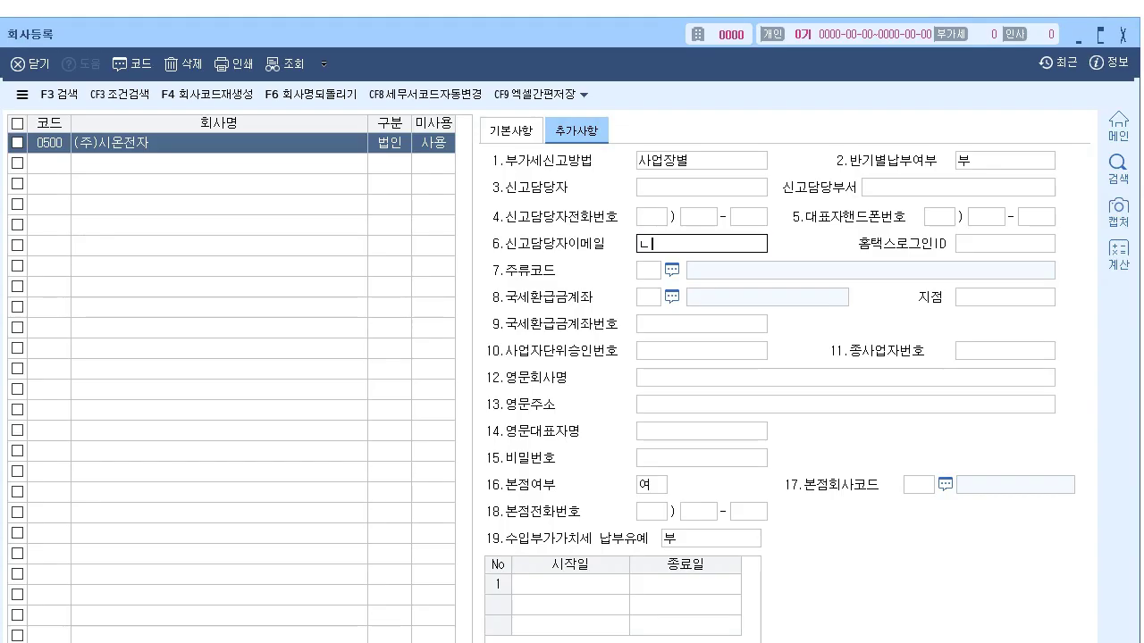
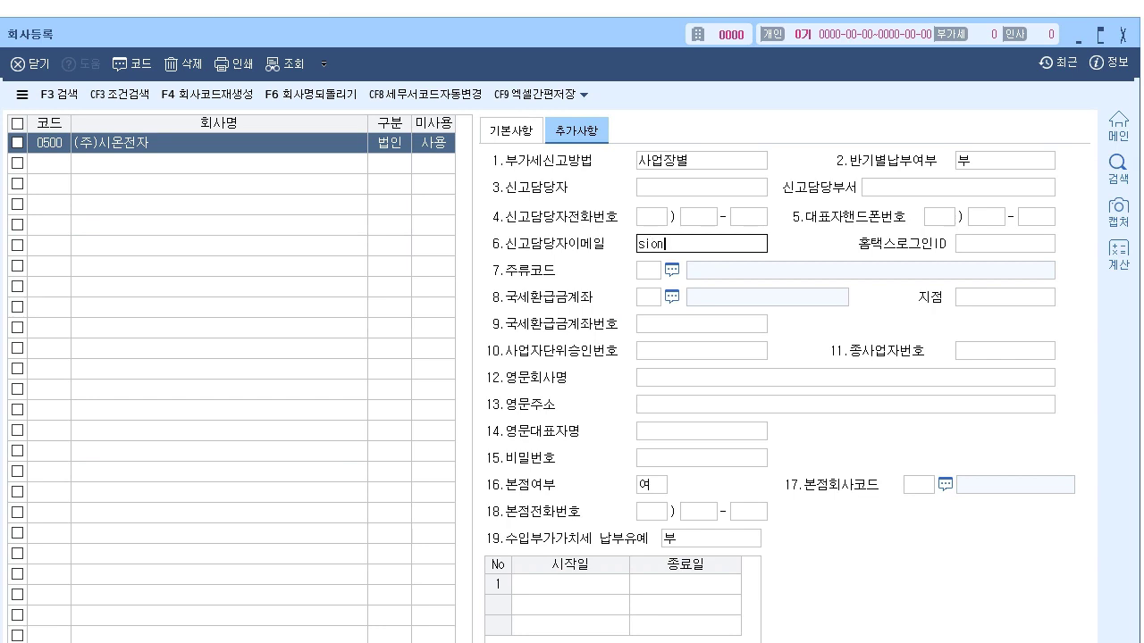
pyautogui.press('Return')
pyautogui.click(725, 243)
pyautogui.write('.')
pyautogui.press('Return')
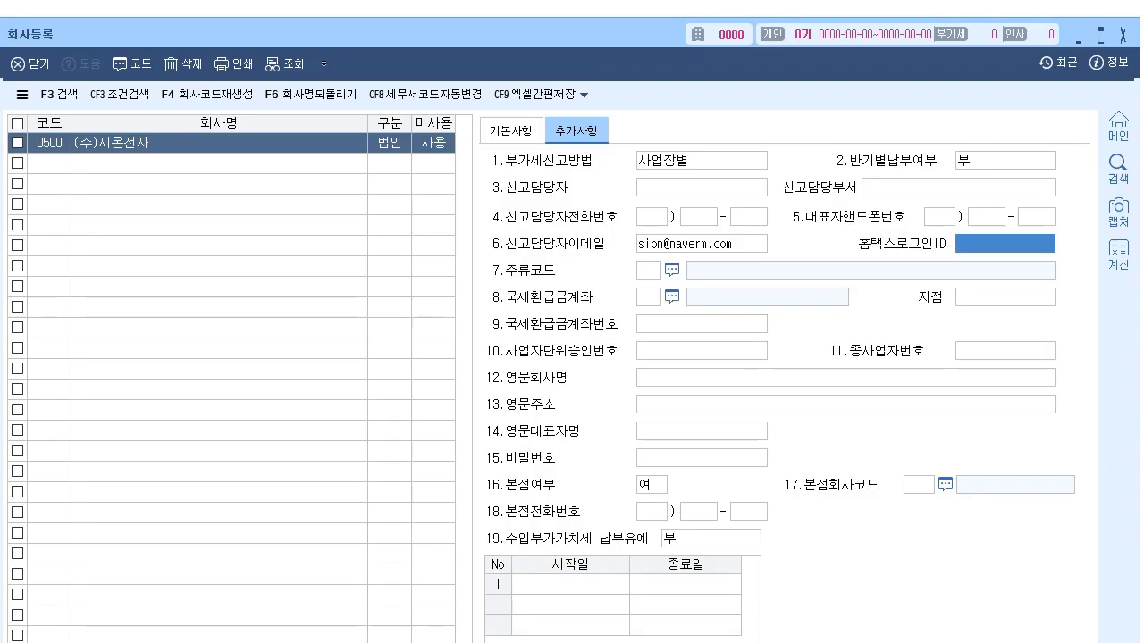
# - Enter the Hometax login ID, skip the liquor code, and leave the refund bank code empty
pyautogui.write('sionelec123')
pyautogui.press('Return')
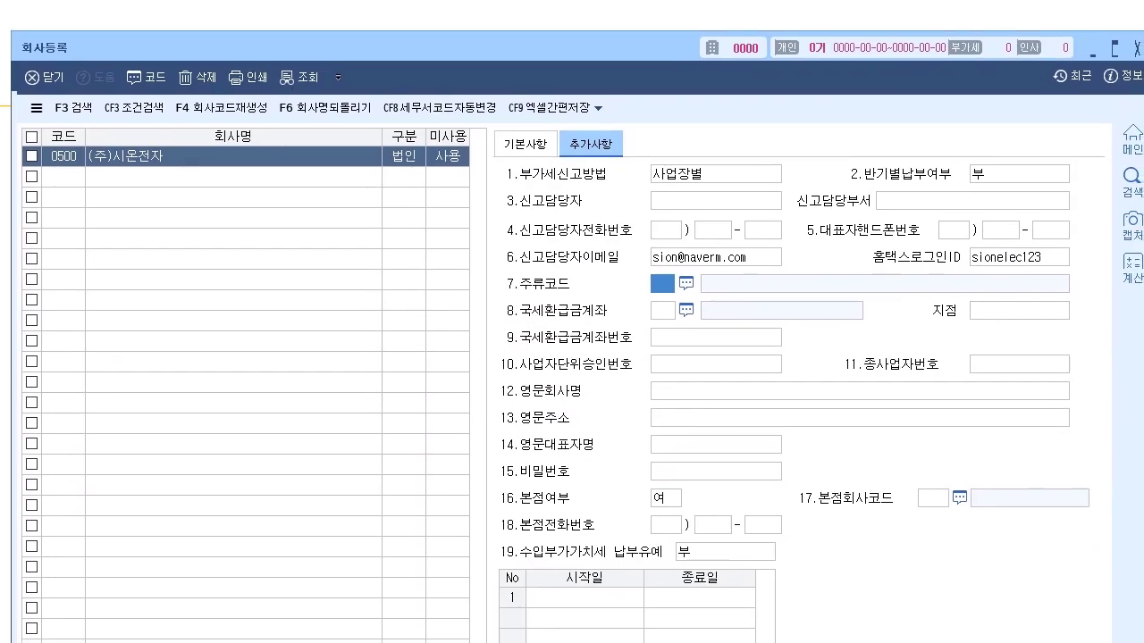
pyautogui.press('Return')
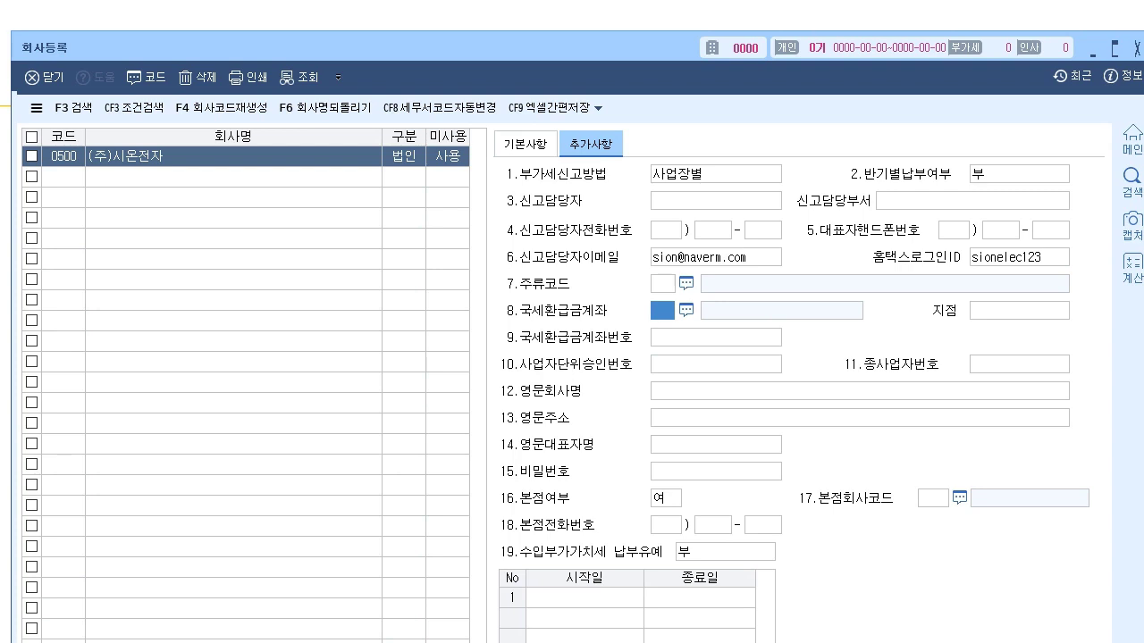
pyautogui.press('F2')
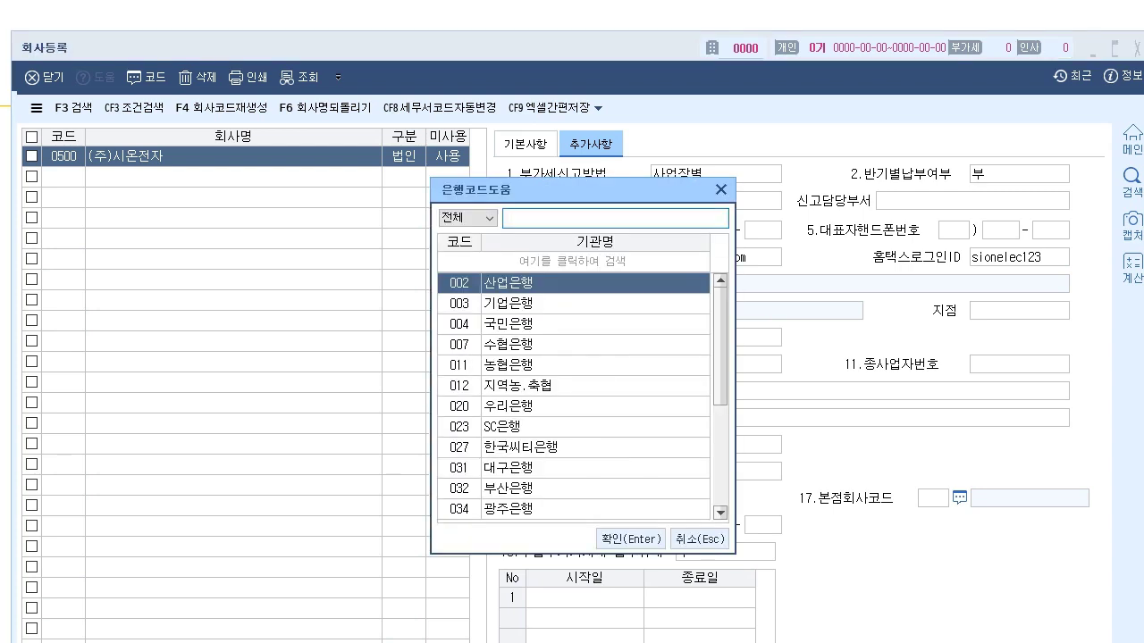
pyautogui.click(698, 538)
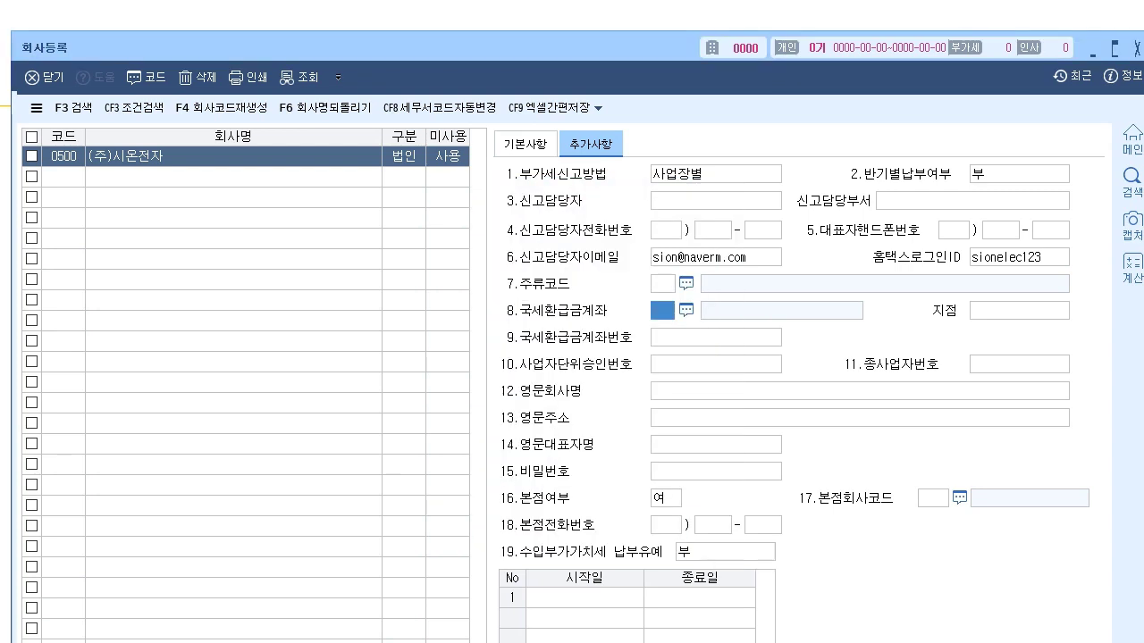
pyautogui.press('Return')
pyautogui.press('Return')
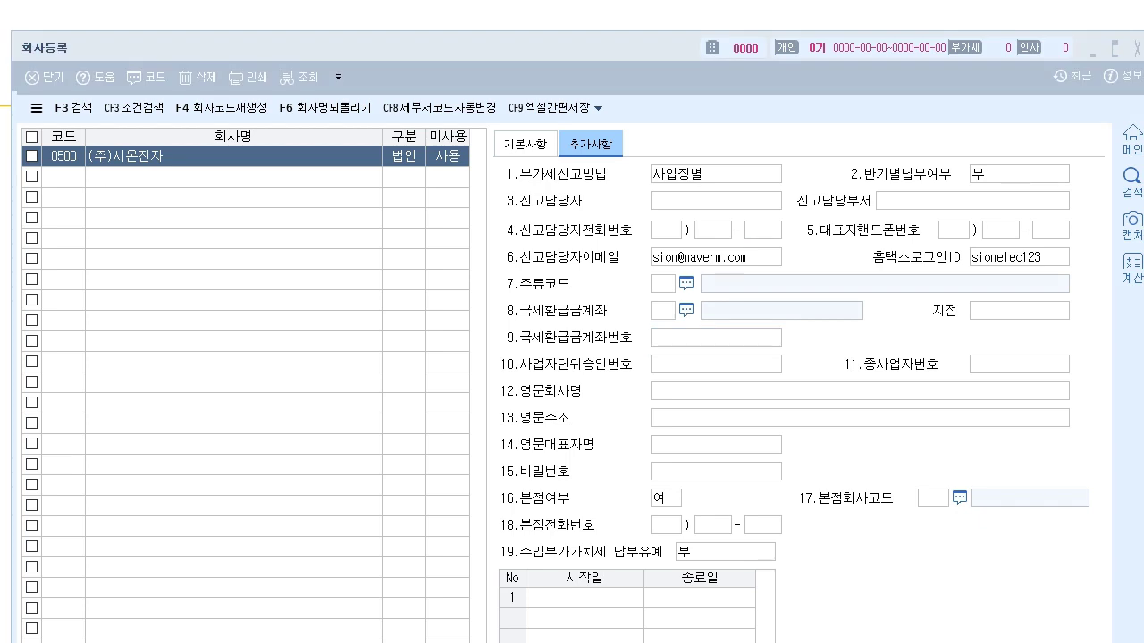
# - Keep 부가세신고방법 as 사업장별 and 반기별납부여부 as 부
pyautogui.moveTo(715, 154)
pyautogui.mouseDown()
pyautogui.moveTo(738, 145)
pyautogui.moveTo(748, 158)
pyautogui.mouseUp()
pyautogui.press('Escape')
pyautogui.click(715, 174)
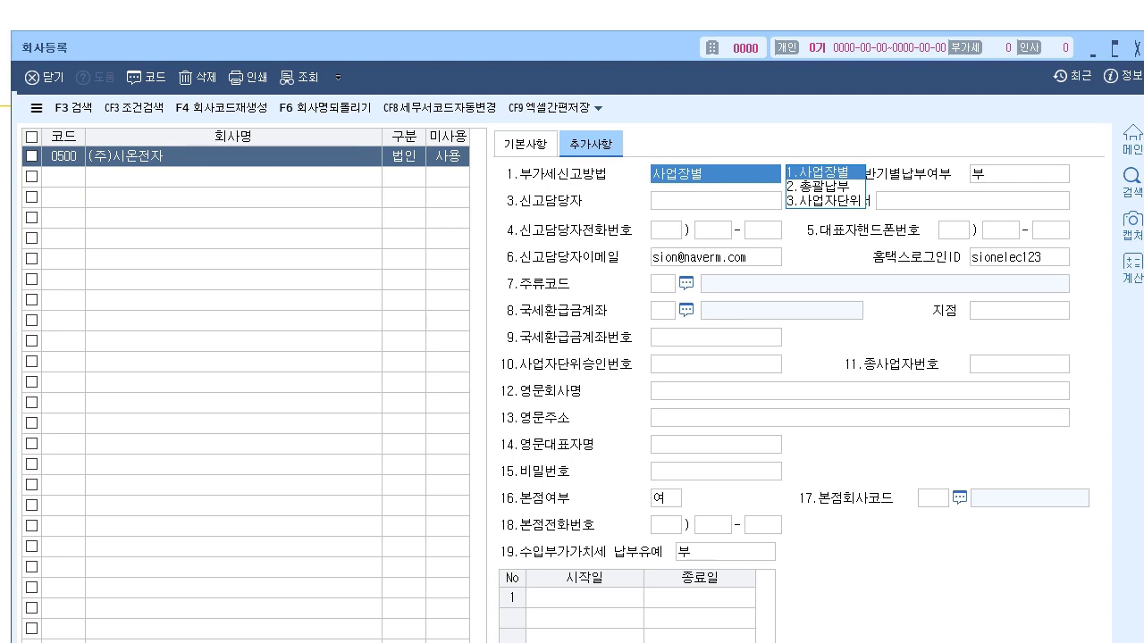
pyautogui.press('Return')
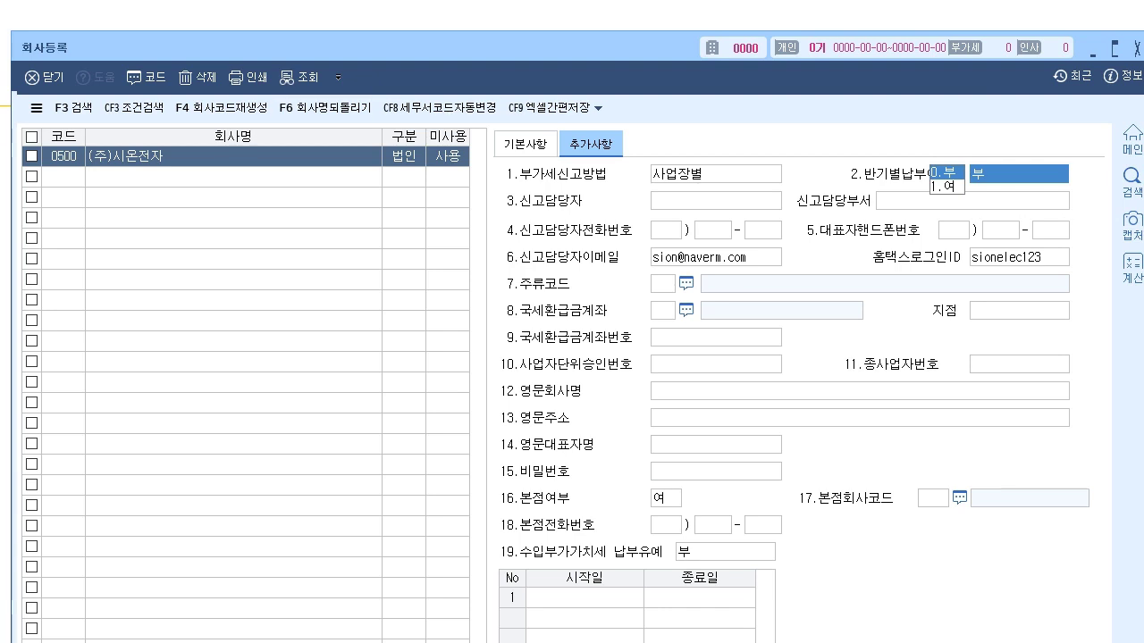
# - Reselect company 0500 in the list and return to its 기본사항 details
pyautogui.click(304, 176)
pyautogui.click(304, 157)
pyautogui.click(526, 144)
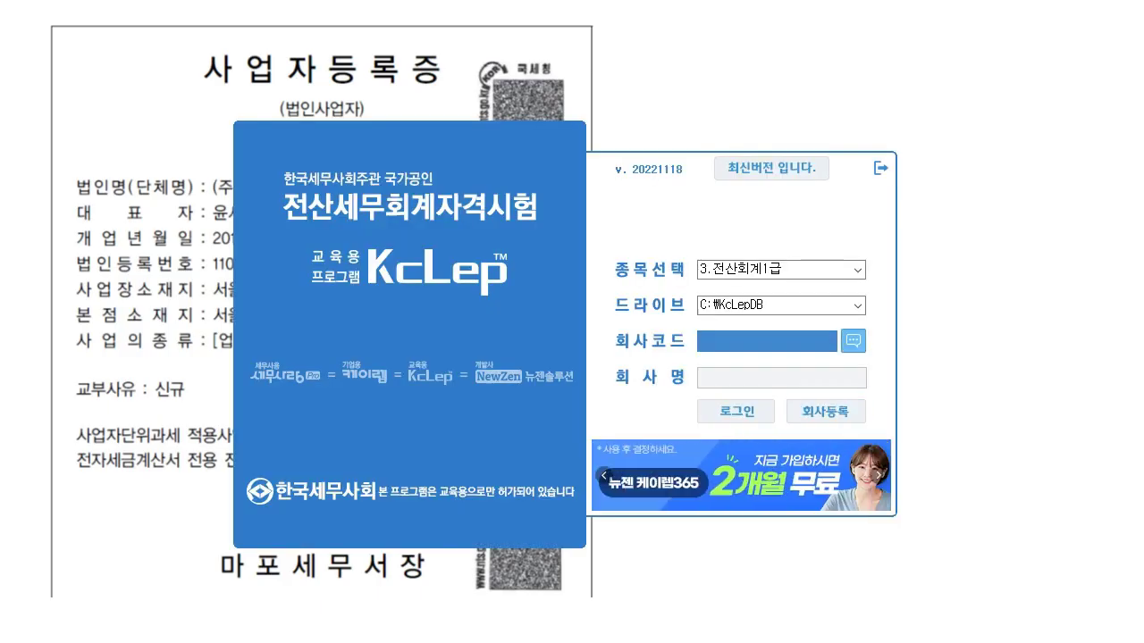
# - Pick 0500 (주)시온전자 from the company code lookup and log in
pyautogui.click(852, 340)
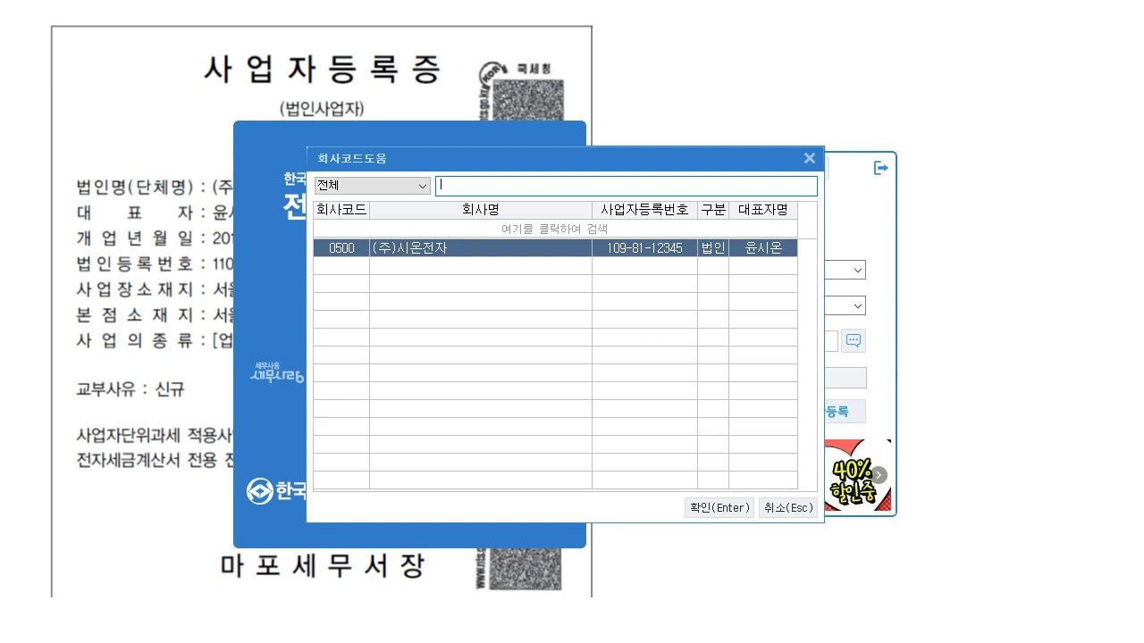
pyautogui.press('Return')
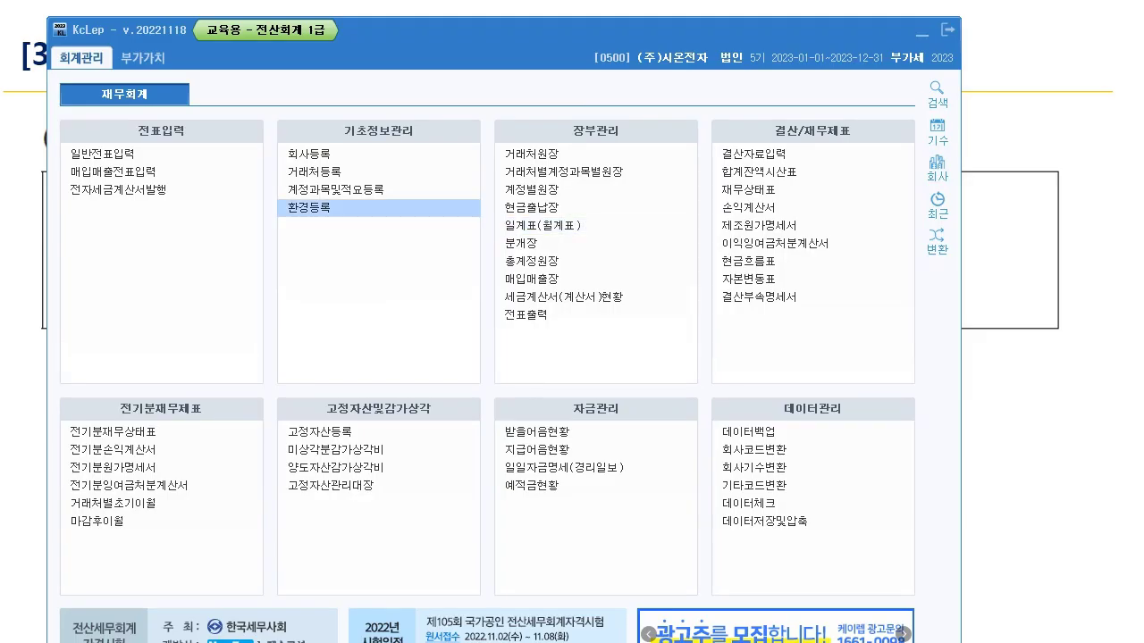
# - Open 환경등록 from the 기초정보관리 menu
pyautogui.press('Return')
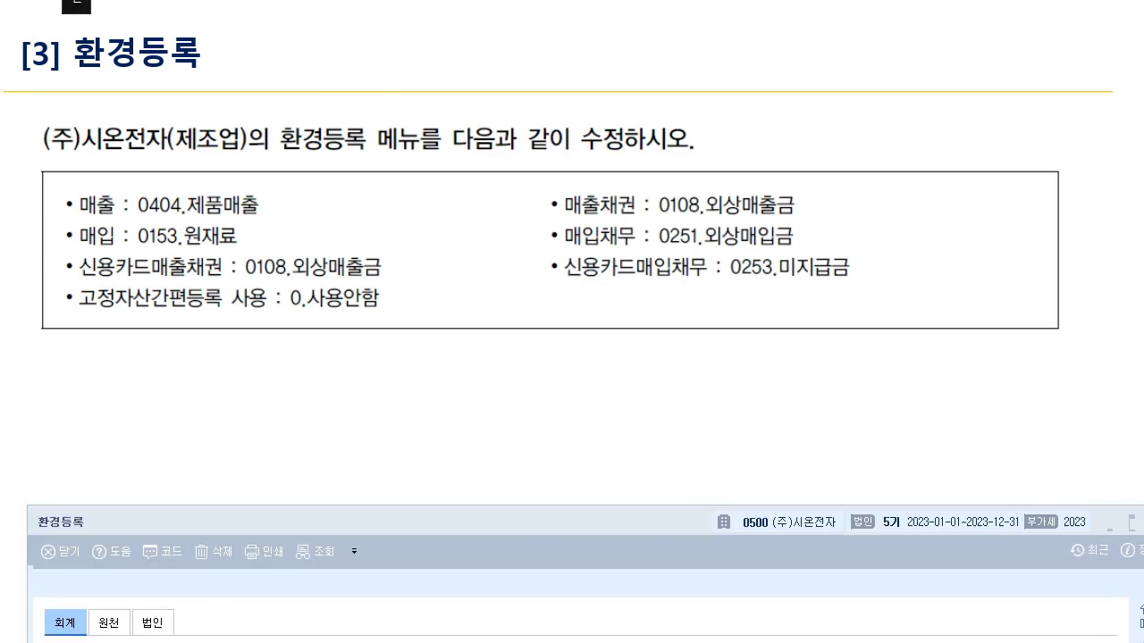
# - On the task slide, mark 제조업, 0153 원재료, 0404 제품매출 and the 매출/매입 lines, with arrows to 매출채권/매입채무
pyautogui.moveTo(164, 154)
pyautogui.mouseDown()
pyautogui.moveTo(246, 154)
pyautogui.moveTo(370, 64)
pyautogui.mouseUp()
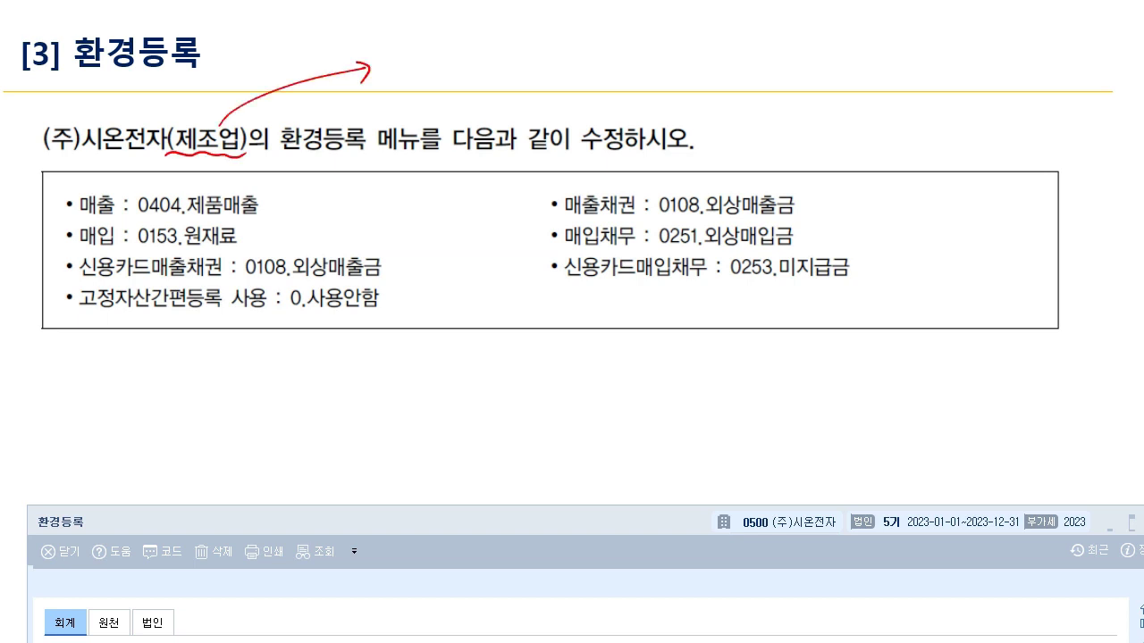
pyautogui.moveTo(132, 250)
pyautogui.mouseDown()
pyautogui.moveTo(243, 252)
pyautogui.moveTo(186, 222)
pyautogui.moveTo(128, 246)
pyautogui.moveTo(211, 253)
pyautogui.mouseUp()
pyautogui.moveTo(127, 223)
pyautogui.mouseDown()
pyautogui.moveTo(127, 191)
pyautogui.moveTo(258, 191)
pyautogui.moveTo(268, 221)
pyautogui.moveTo(218, 221)
pyautogui.moveTo(302, 212)
pyautogui.moveTo(293, 222)
pyautogui.moveTo(305, 238)
pyautogui.mouseUp()
pyautogui.moveTo(297, 230)
pyautogui.mouseDown()
pyautogui.moveTo(308, 238)
pyautogui.moveTo(293, 248)
pyautogui.mouseUp()
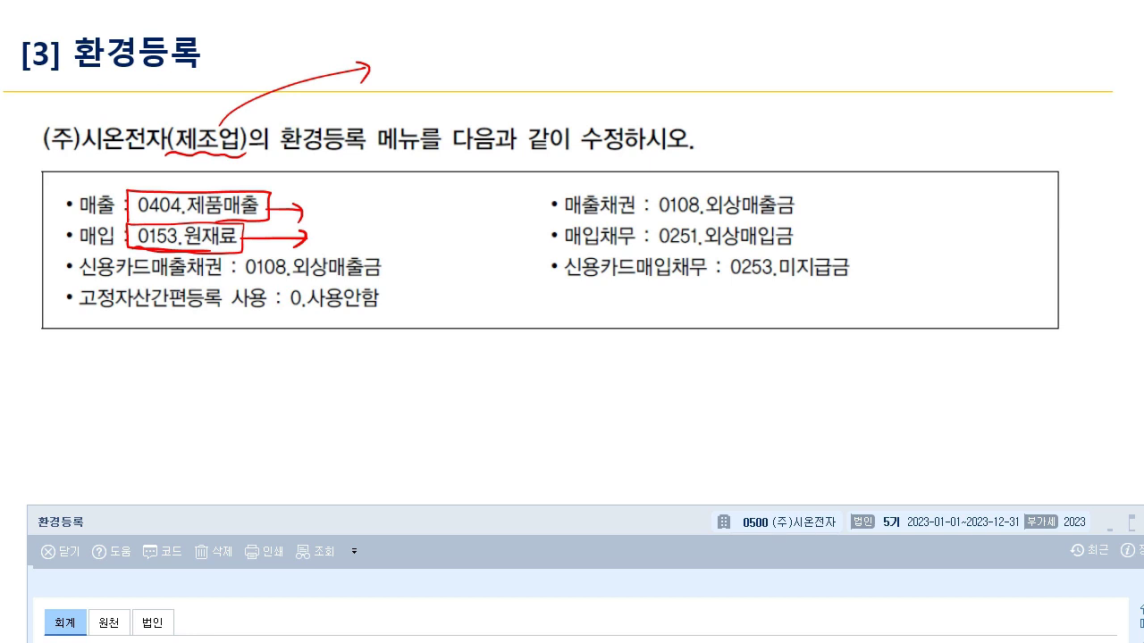
pyautogui.moveTo(73, 244); pyautogui.dragTo(131, 249)
pyautogui.moveTo(77, 216); pyautogui.dragTo(127, 221)
pyautogui.moveTo(319, 208)
pyautogui.mouseDown()
pyautogui.moveTo(475, 195)
pyautogui.moveTo(543, 211)
pyautogui.mouseUp()
pyautogui.moveTo(330, 237)
pyautogui.mouseDown()
pyautogui.moveTo(406, 224)
pyautogui.moveTo(536, 245)
pyautogui.mouseUp()
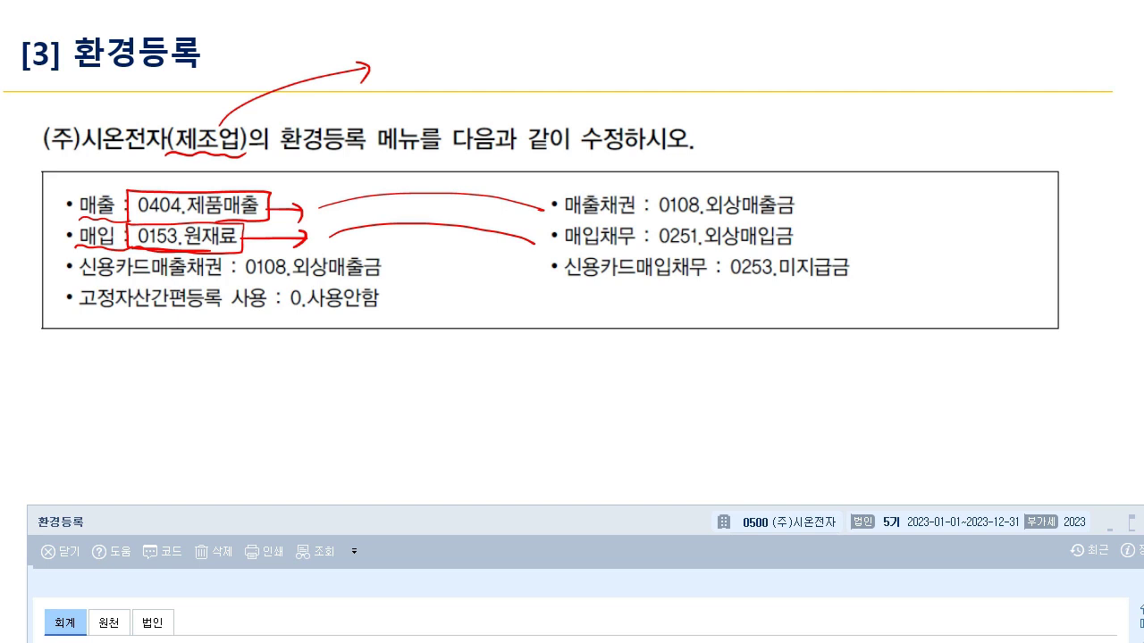
# - Mark 0108 외상매출금, 0251 외상매입금 and the 환경등록 wording, then clear all ink
pyautogui.moveTo(645, 216); pyautogui.dragTo(822, 216)
pyautogui.moveTo(811, 218)
pyautogui.mouseDown()
pyautogui.moveTo(820, 206)
pyautogui.moveTo(818, 219)
pyautogui.mouseUp()
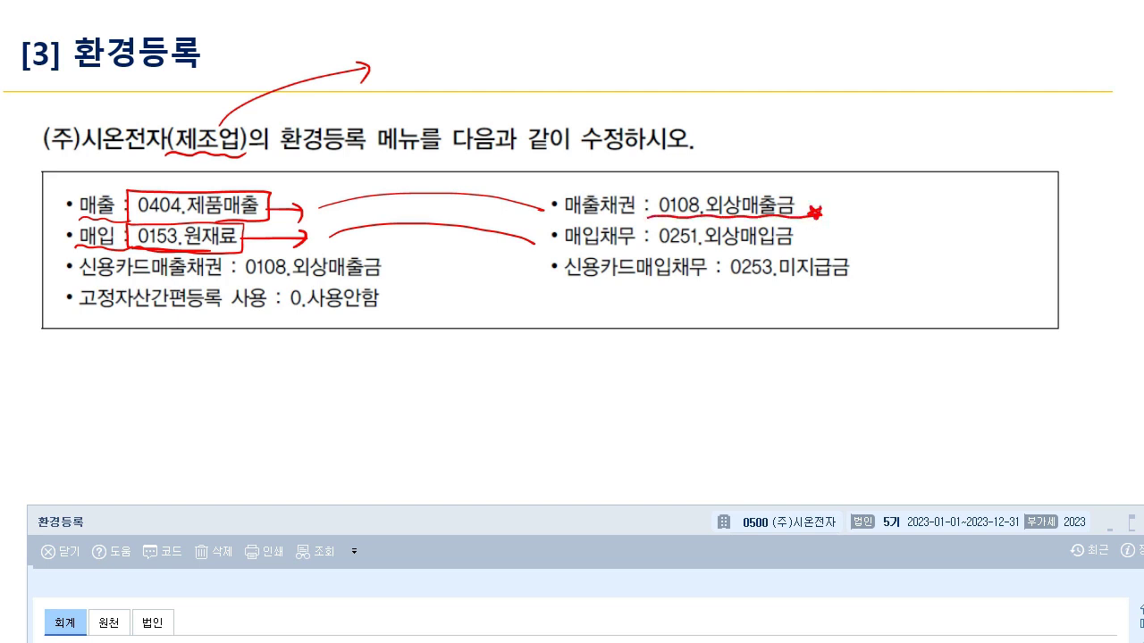
pyautogui.moveTo(646, 241); pyautogui.dragTo(814, 251)
pyautogui.moveTo(365, 166); pyautogui.dragTo(370, 161)
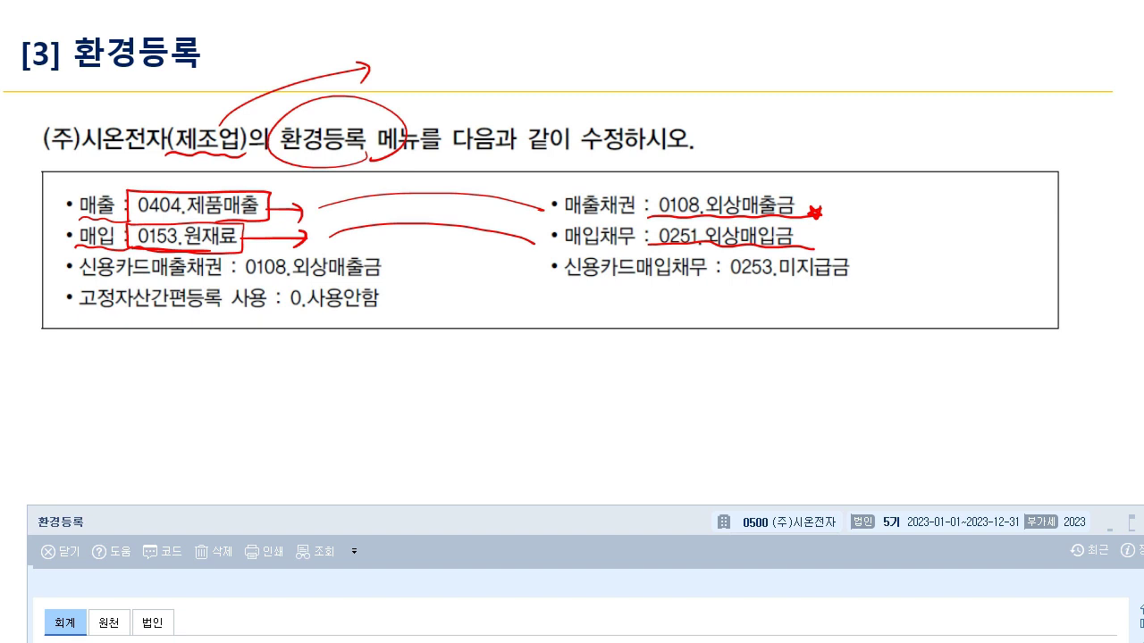
pyautogui.moveTo(386, 97)
pyautogui.mouseDown()
pyautogui.moveTo(421, 171)
pyautogui.moveTo(438, 155)
pyautogui.mouseUp()
pyautogui.press('e')
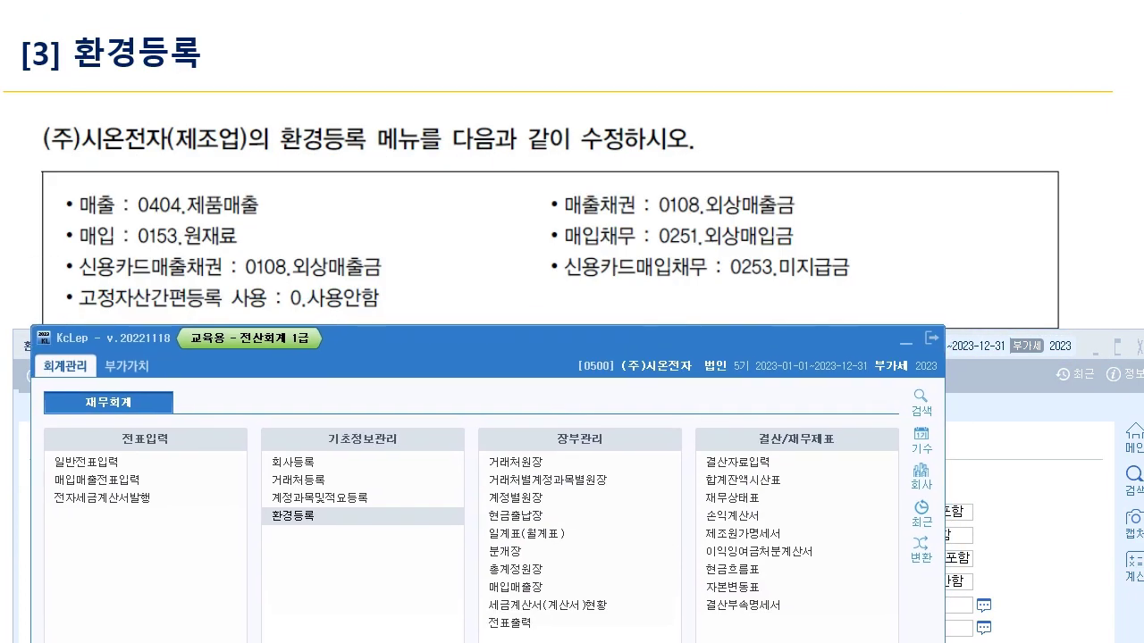
# - Annotate the purchase-sales voucher entry feature, linking 매출 and 매입 to it with a VAT note
pyautogui.moveTo(49, 486)
pyautogui.mouseDown()
pyautogui.moveTo(53, 470)
pyautogui.moveTo(94, 469)
pyautogui.moveTo(147, 492)
pyautogui.moveTo(46, 485)
pyautogui.moveTo(159, 488)
pyautogui.mouseUp()
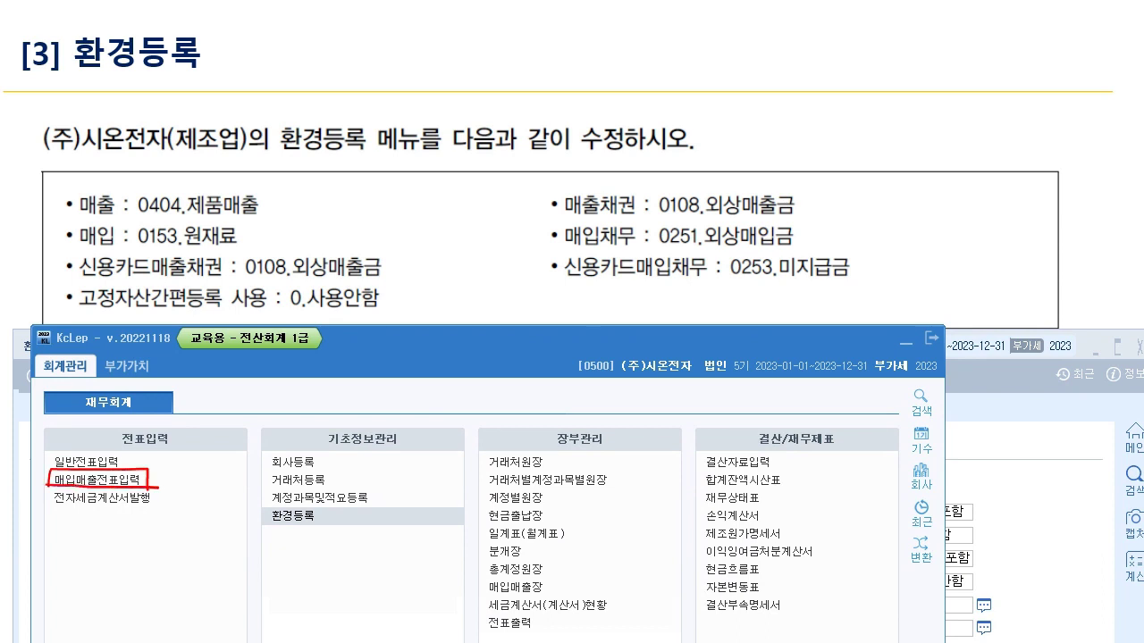
pyautogui.moveTo(115, 234); pyautogui.dragTo(109, 229)
pyautogui.moveTo(113, 189)
pyautogui.mouseDown()
pyautogui.moveTo(45, 193)
pyautogui.moveTo(81, 236)
pyautogui.moveTo(22, 388)
pyautogui.moveTo(36, 486)
pyautogui.mouseUp()
pyautogui.moveTo(149, 477)
pyautogui.mouseDown()
pyautogui.moveTo(176, 479)
pyautogui.moveTo(173, 493)
pyautogui.mouseUp()
pyautogui.moveTo(195, 470)
pyautogui.mouseDown()
pyautogui.moveTo(202, 487)
pyautogui.moveTo(210, 470)
pyautogui.mouseUp()
pyautogui.moveTo(211, 493); pyautogui.dragTo(225, 482)
pyautogui.moveTo(220, 470)
pyautogui.mouseDown()
pyautogui.moveTo(241, 468)
pyautogui.moveTo(230, 495)
pyautogui.mouseUp()
pyautogui.moveTo(241, 498); pyautogui.dragTo(254, 489)
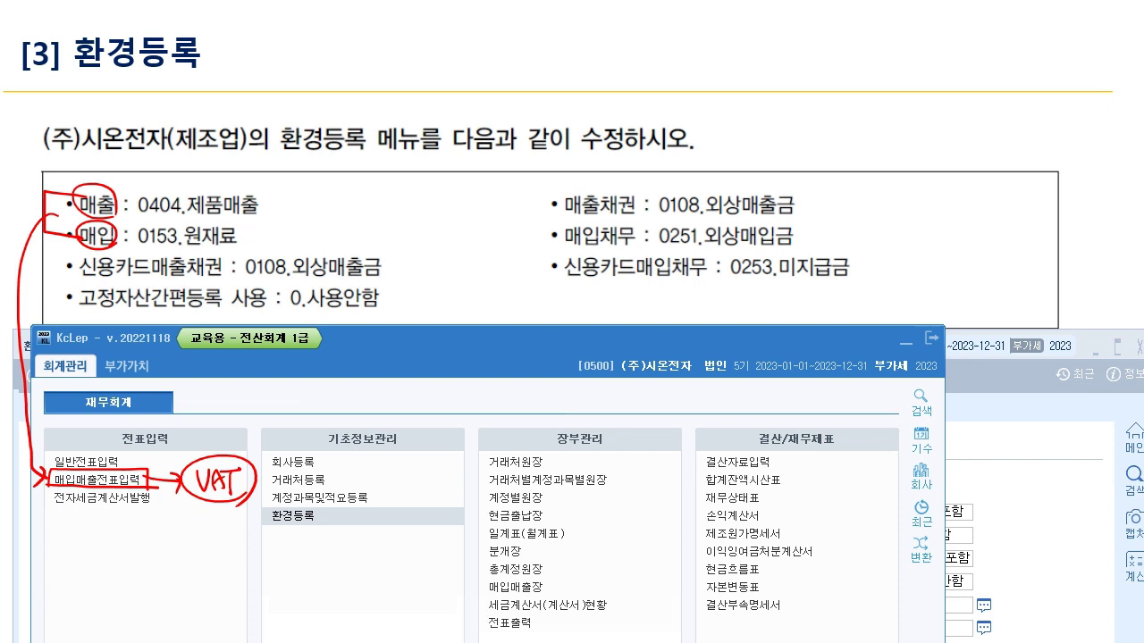
# - Underline 원재료 and 제품매출 in the task, adding a note and a circled P
pyautogui.moveTo(175, 248); pyautogui.dragTo(260, 241)
pyautogui.moveTo(177, 216); pyautogui.dragTo(277, 212)
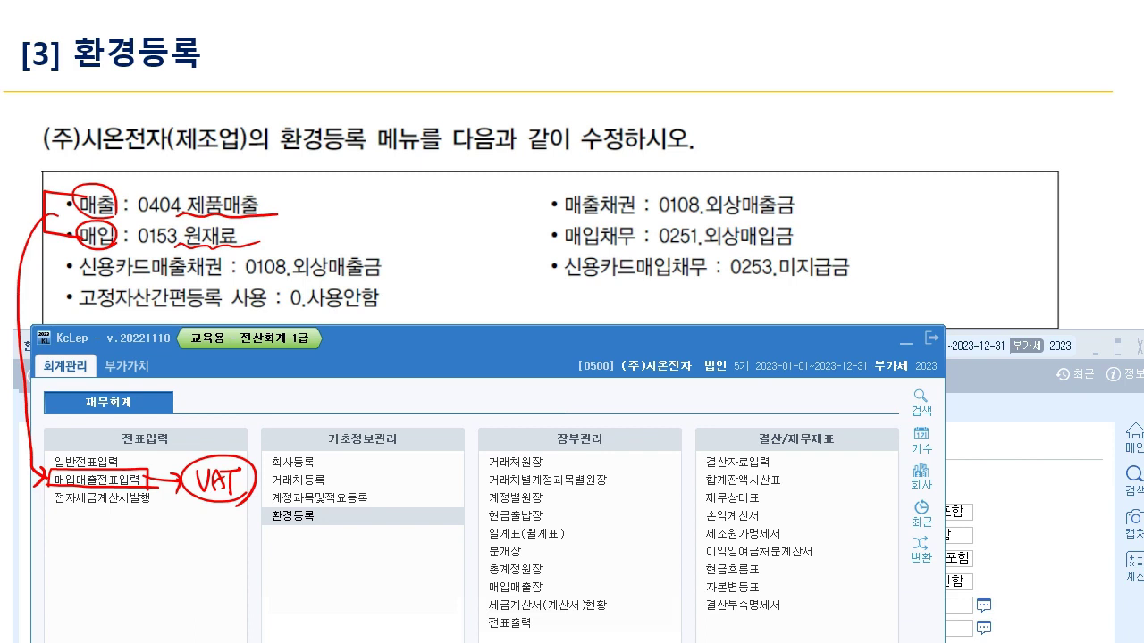
pyautogui.moveTo(360, 213)
pyautogui.mouseDown()
pyautogui.moveTo(366, 236)
pyautogui.moveTo(401, 223)
pyautogui.moveTo(358, 207)
pyautogui.moveTo(411, 219)
pyautogui.mouseUp()
pyautogui.moveTo(306, 221)
pyautogui.mouseDown()
pyautogui.moveTo(316, 204)
pyautogui.moveTo(304, 227)
pyautogui.moveTo(300, 206)
pyautogui.mouseUp()
pyautogui.moveTo(243, 220); pyautogui.dragTo(301, 211)
# - Mark 환경등록 and the company's 제조업 type, erase the ink, and open 환경등록
pyautogui.moveTo(325, 506)
pyautogui.mouseDown()
pyautogui.moveTo(270, 507)
pyautogui.moveTo(309, 535)
pyautogui.moveTo(324, 508)
pyautogui.moveTo(345, 536)
pyautogui.mouseUp()
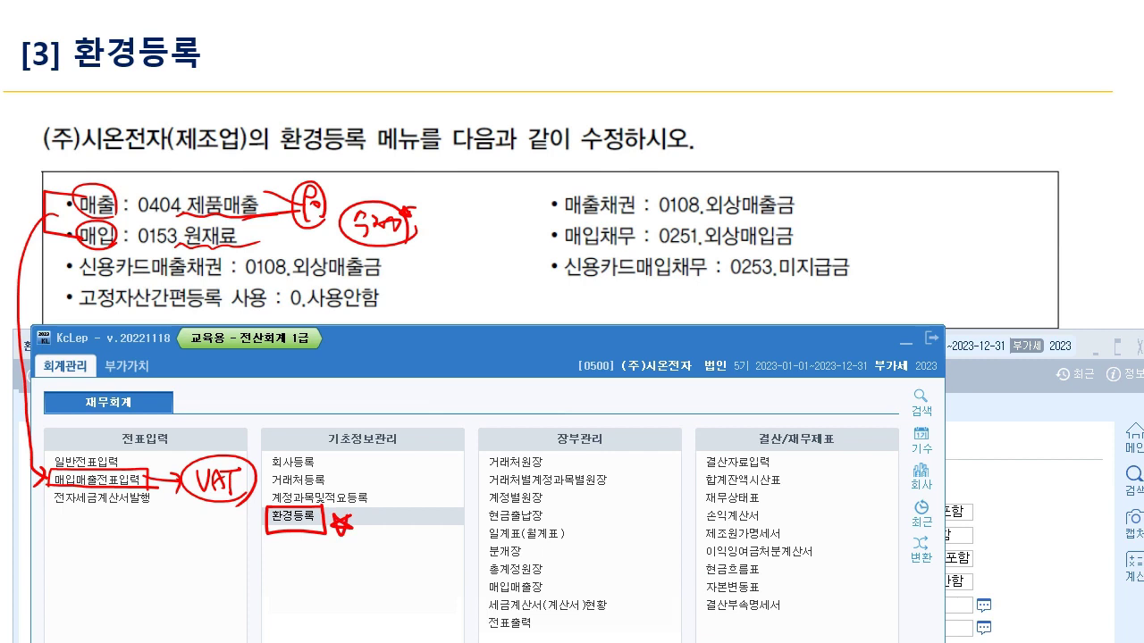
pyautogui.moveTo(366, 100)
pyautogui.mouseDown()
pyautogui.moveTo(381, 125)
pyautogui.moveTo(366, 166)
pyautogui.mouseUp()
pyautogui.moveTo(64, 154); pyautogui.dragTo(255, 150)
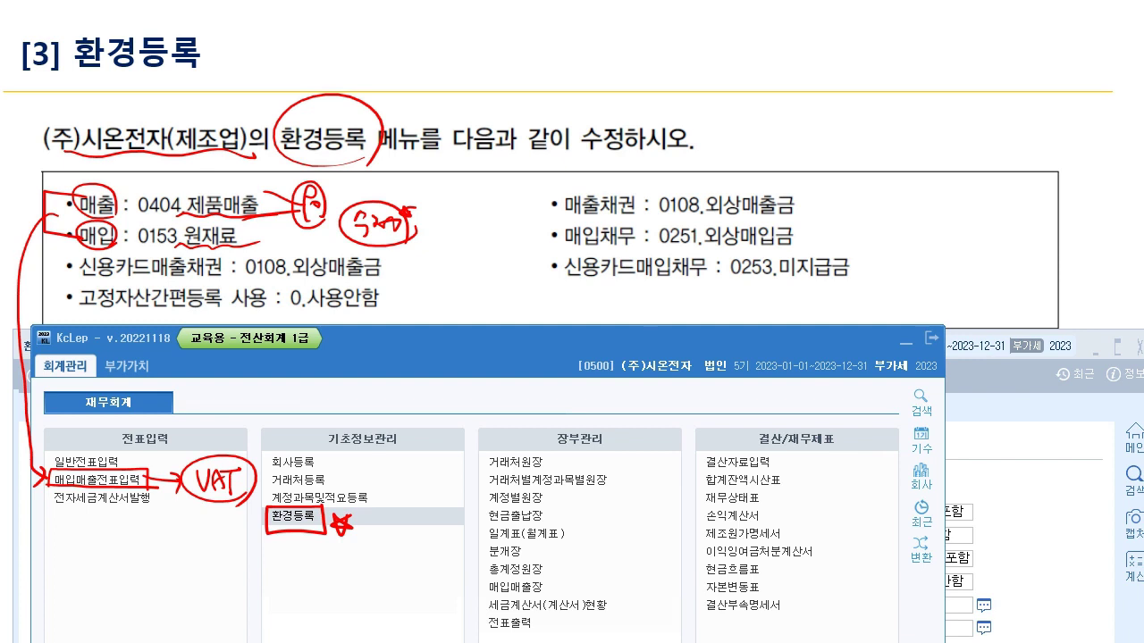
pyautogui.press('e')
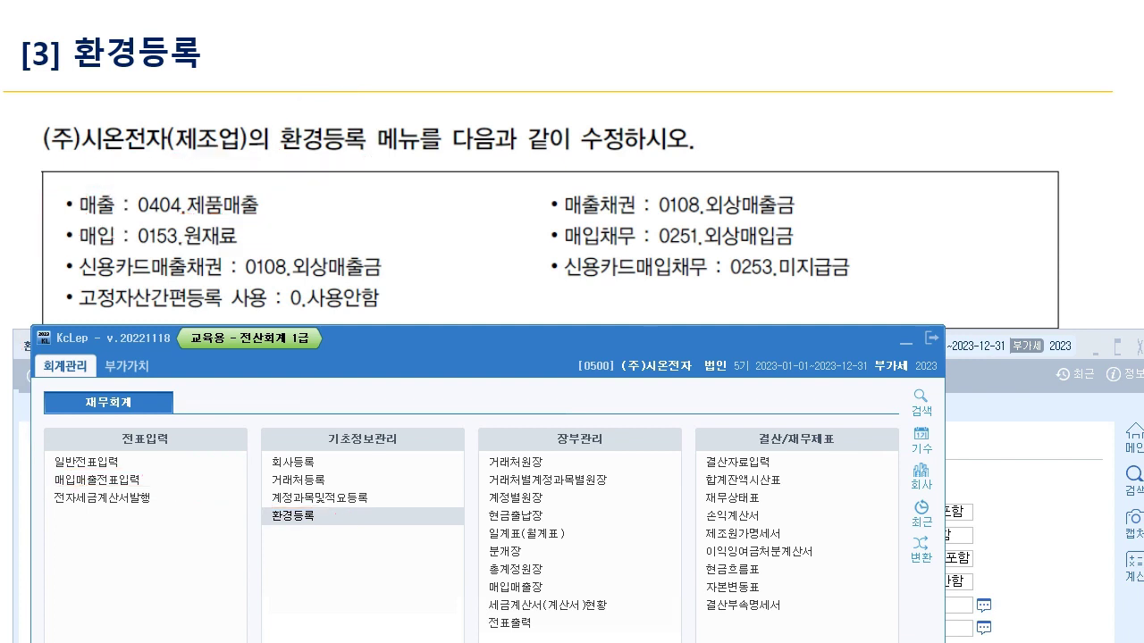
pyautogui.click(293, 516)
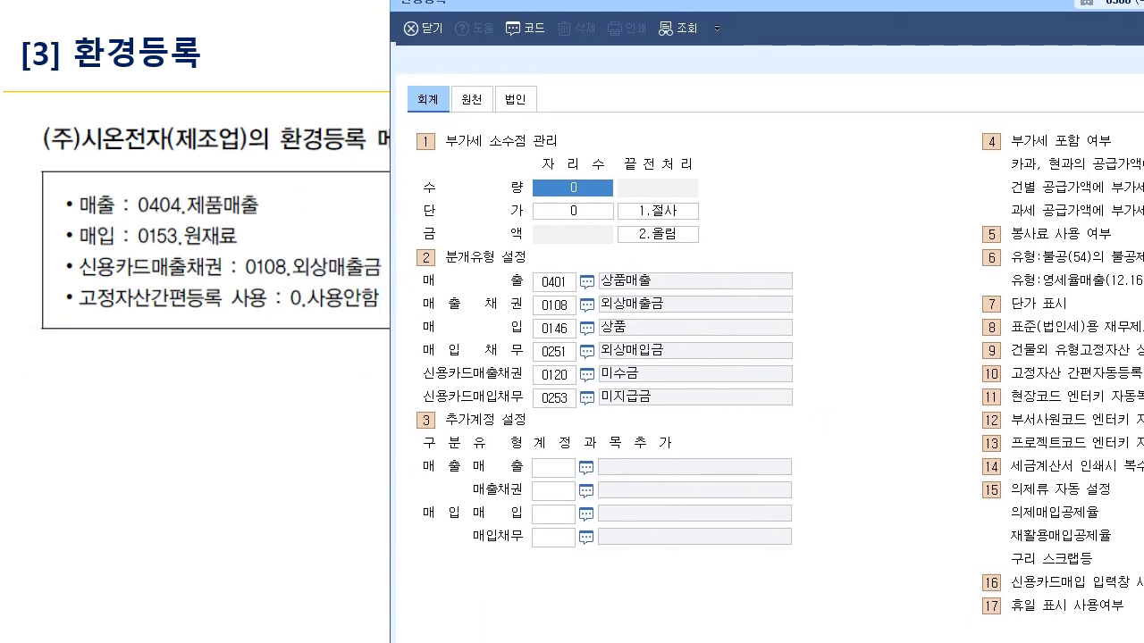
# - Set the 매출 account code to 0404 제품매출 via the F2 lookup searching '제품'
pyautogui.click(594, 267)
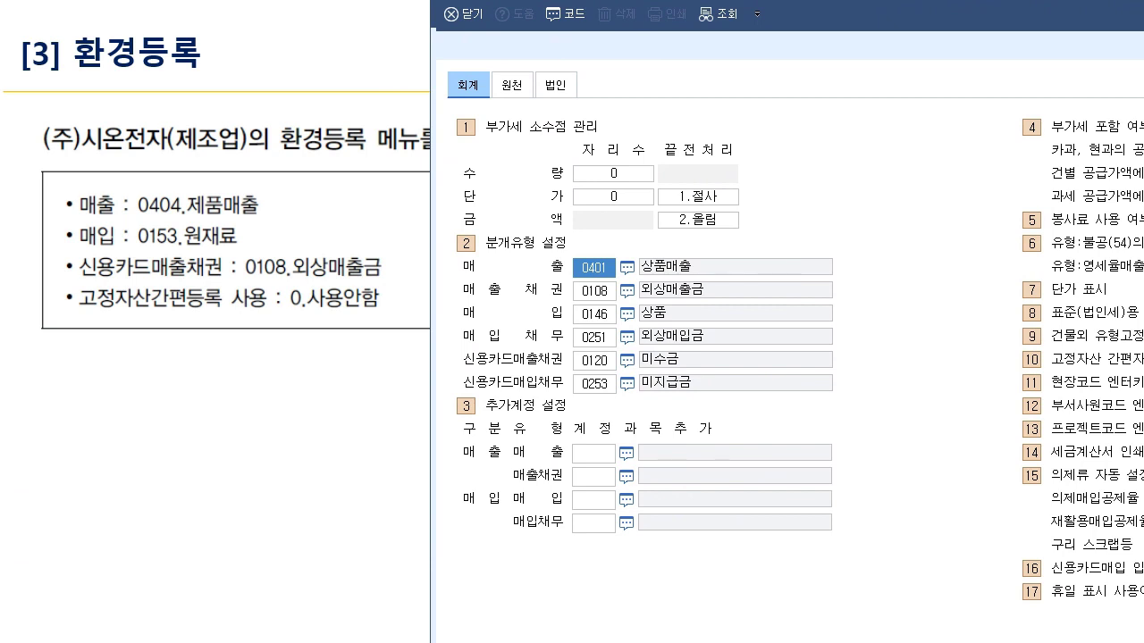
pyautogui.press('F2')
pyautogui.write('제품매')
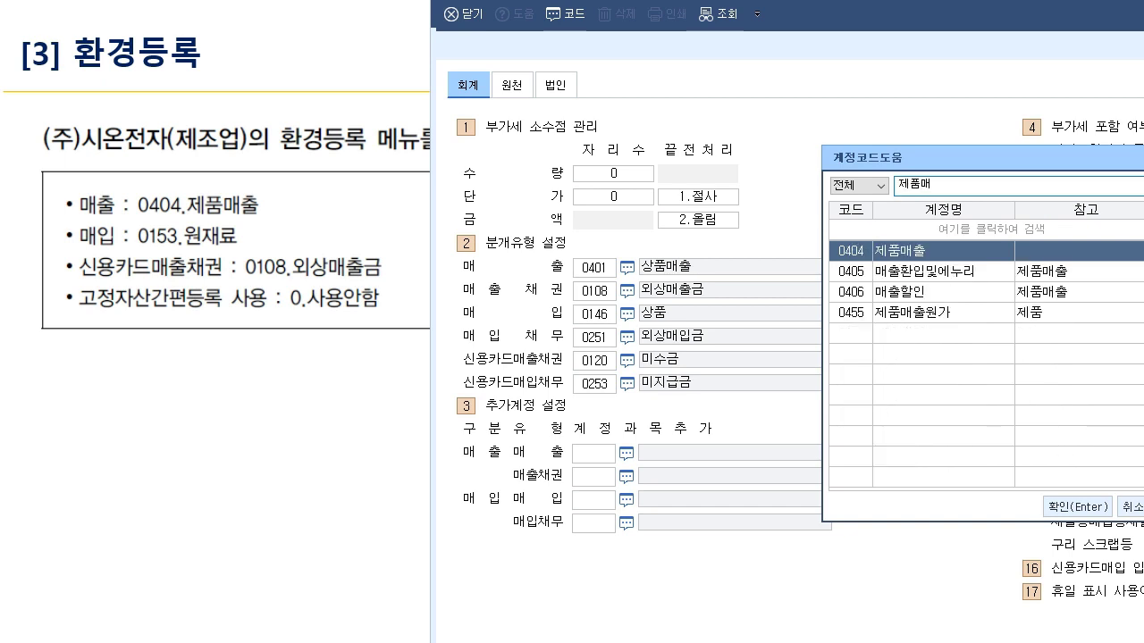
pyautogui.press('Return')
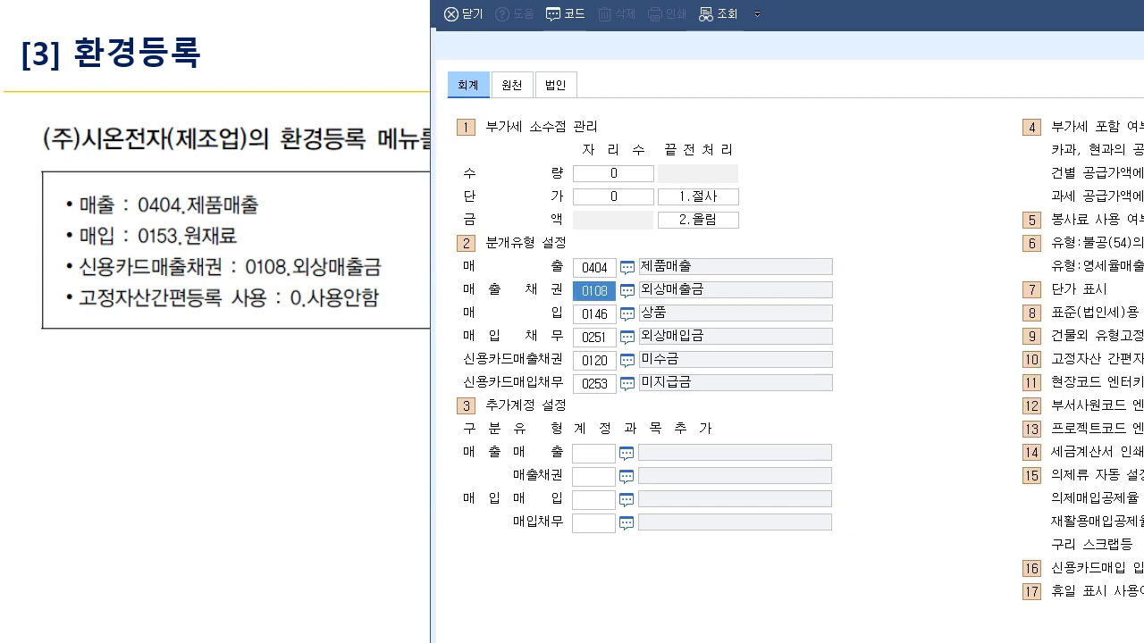
# - Enter 0153 원재료 as the 매입 account, leaving 매입채무 at 0251 외상매입금
pyautogui.click(594, 314)
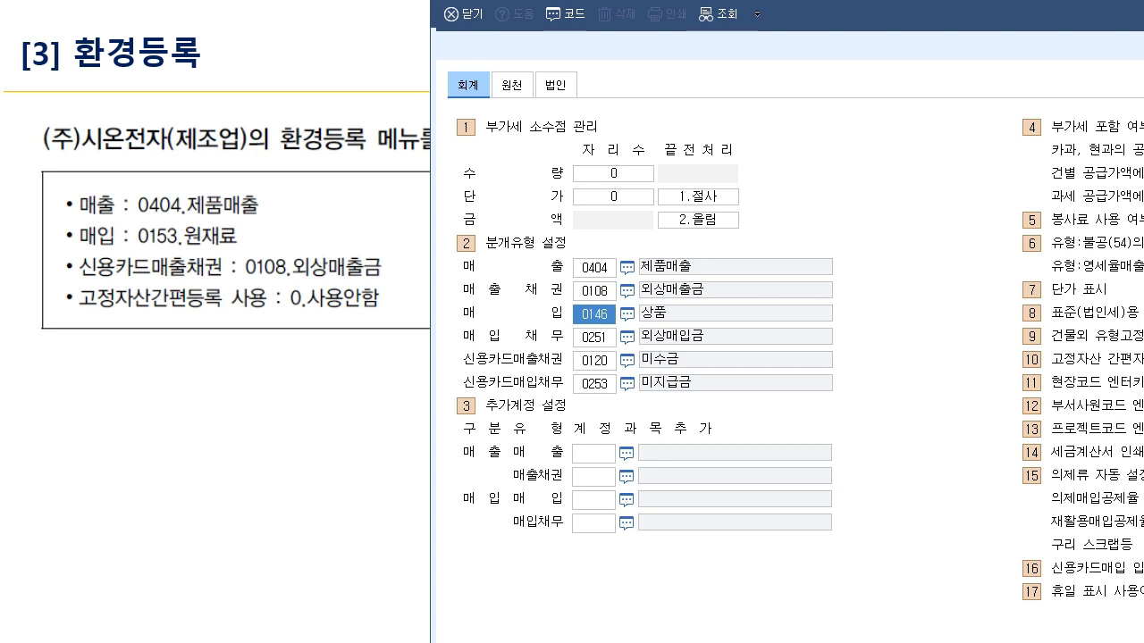
pyautogui.write('0153')
pyautogui.press('Return')
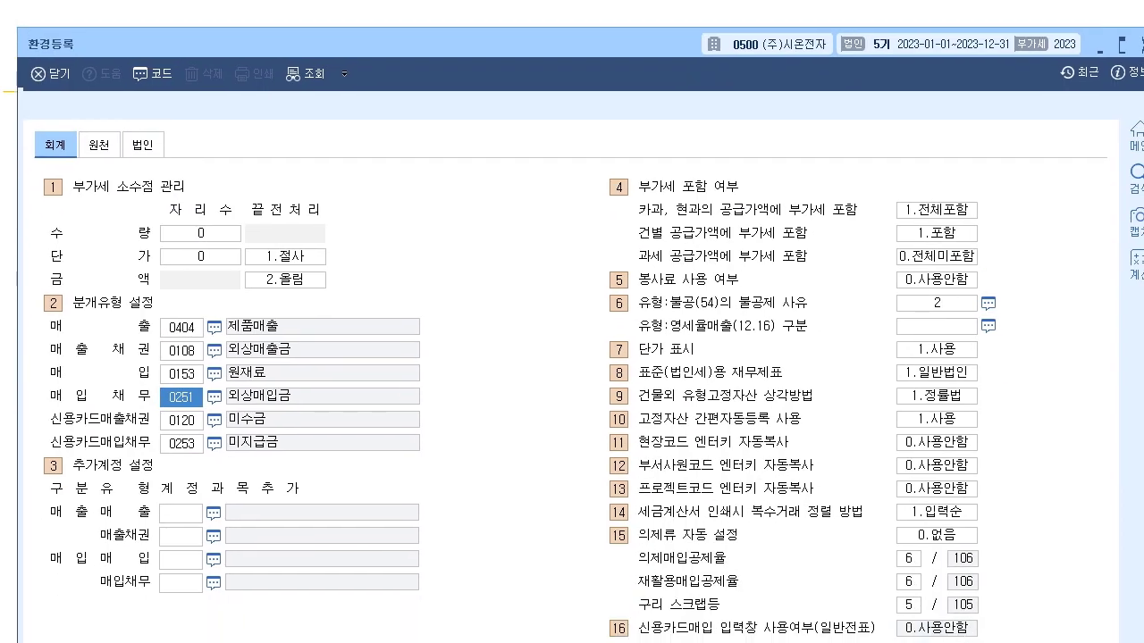
pyautogui.click(181, 443)
pyautogui.click(182, 420)
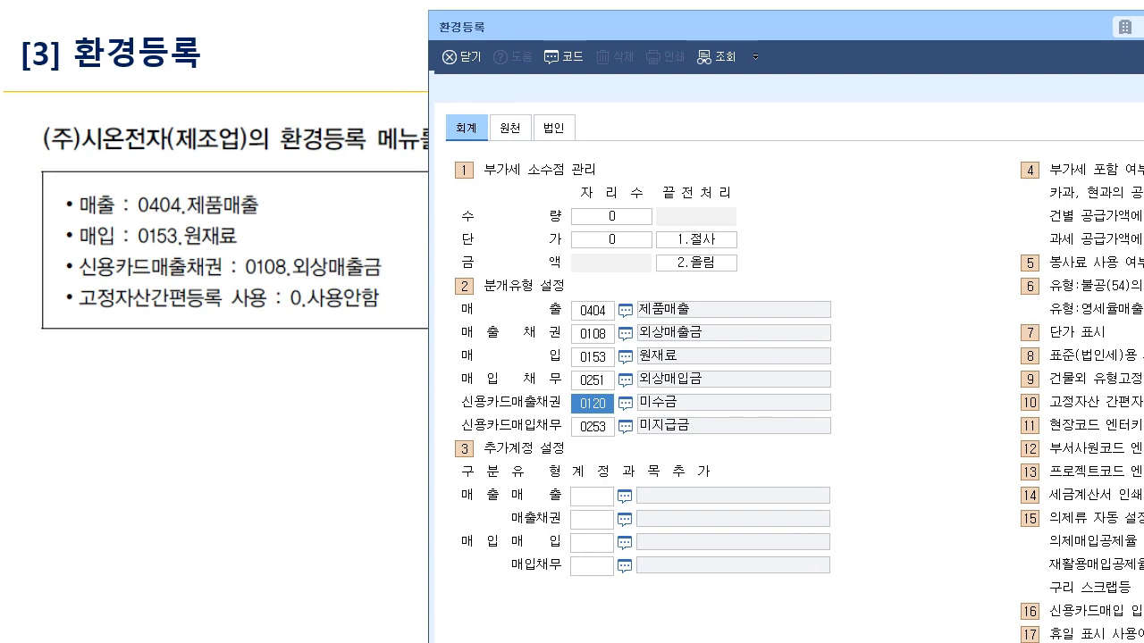
# - Enter 0108 so 신용카드매출채권 reads 외상매출금 instead of 0120 미수금
pyautogui.write('0108')
pyautogui.press('Return')
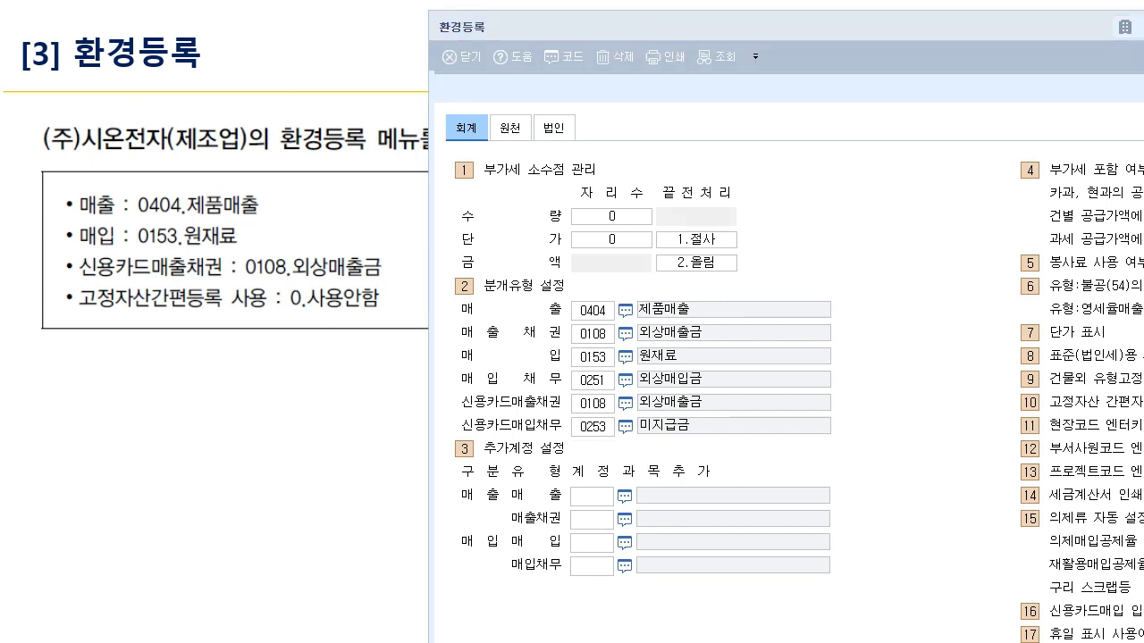
# - Handwrite a 1,000 card-sale example and a second example with 1,000 amounts on the slide
pyautogui.moveTo(118, 348)
pyautogui.mouseDown()
pyautogui.moveTo(130, 377)
pyautogui.moveTo(171, 358)
pyautogui.moveTo(316, 361)
pyautogui.mouseUp()
pyautogui.moveTo(298, 348); pyautogui.dragTo(300, 377)
pyautogui.moveTo(215, 377)
pyautogui.mouseDown()
pyautogui.moveTo(259, 392)
pyautogui.moveTo(322, 383)
pyautogui.moveTo(324, 397)
pyautogui.moveTo(368, 382)
pyautogui.moveTo(366, 395)
pyautogui.mouseUp()
pyautogui.moveTo(364, 377)
pyautogui.mouseDown()
pyautogui.moveTo(376, 393)
pyautogui.moveTo(386, 375)
pyautogui.mouseUp()
pyautogui.moveTo(380, 379); pyautogui.dragTo(390, 393)
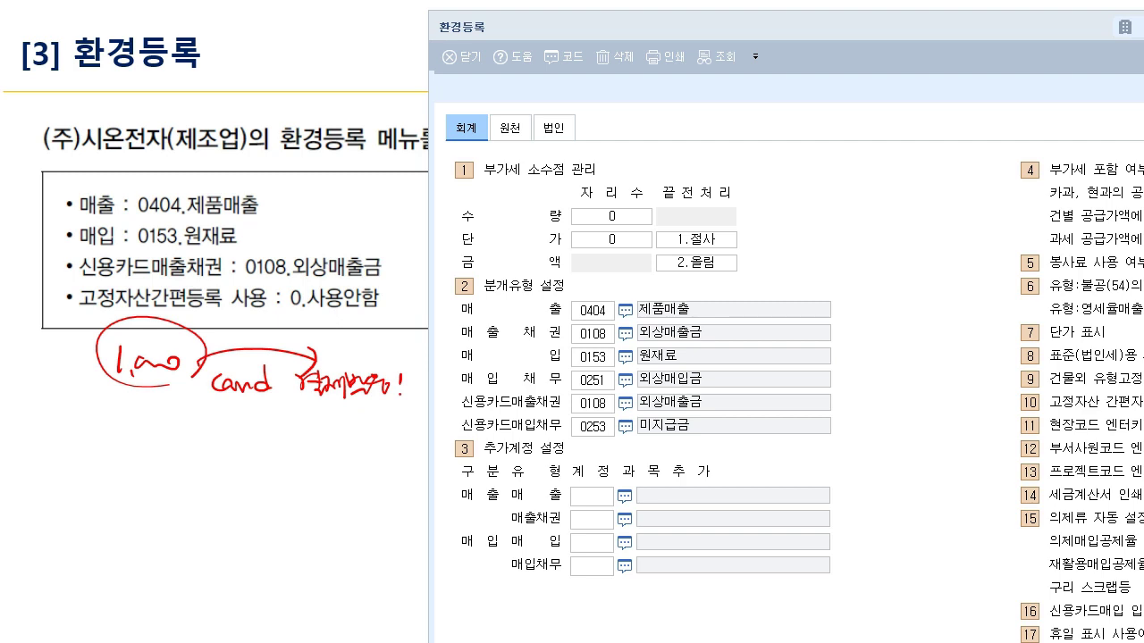
pyautogui.moveTo(240, 440)
pyautogui.mouseDown()
pyautogui.moveTo(227, 489)
pyautogui.moveTo(264, 461)
pyautogui.moveTo(280, 469)
pyautogui.mouseUp()
pyautogui.moveTo(279, 445); pyautogui.dragTo(295, 461)
pyautogui.moveTo(286, 447); pyautogui.dragTo(304, 472)
pyautogui.moveTo(301, 463); pyautogui.dragTo(336, 470)
pyautogui.moveTo(351, 461); pyautogui.dragTo(393, 460)
pyautogui.moveTo(393, 454); pyautogui.dragTo(410, 460)
pyautogui.moveTo(155, 454)
pyautogui.mouseDown()
pyautogui.moveTo(152, 474)
pyautogui.moveTo(179, 468)
pyautogui.mouseUp()
pyautogui.moveTo(179, 463); pyautogui.dragTo(209, 465)
# - Underline the card note and add 외상 1,000 and 어음 1,000 handwritten notes
pyautogui.moveTo(32, 483); pyautogui.dragTo(161, 479)
pyautogui.moveTo(189, 399); pyautogui.dragTo(395, 397)
pyautogui.moveTo(161, 386)
pyautogui.mouseDown()
pyautogui.moveTo(259, 374)
pyautogui.moveTo(79, 415)
pyautogui.mouseUp()
pyautogui.moveTo(79, 404); pyautogui.dragTo(93, 411)
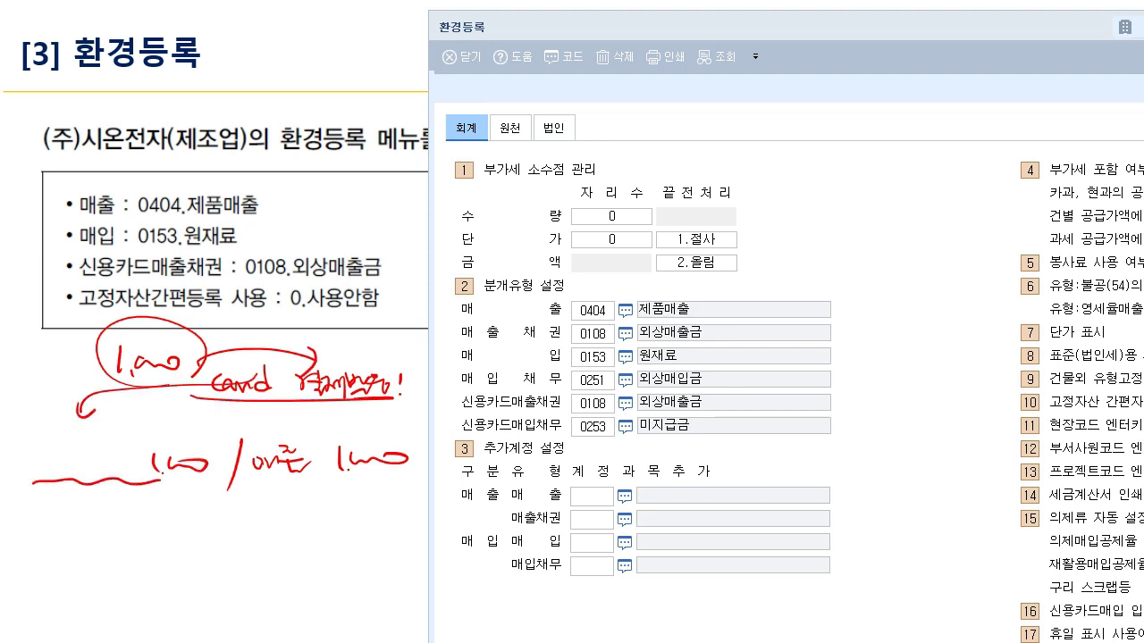
pyautogui.moveTo(202, 402); pyautogui.dragTo(385, 395)
pyautogui.moveTo(77, 504); pyautogui.dragTo(93, 514)
pyautogui.moveTo(89, 492)
pyautogui.mouseDown()
pyautogui.moveTo(90, 540)
pyautogui.moveTo(101, 519)
pyautogui.mouseUp()
pyautogui.moveTo(99, 515)
pyautogui.mouseDown()
pyautogui.moveTo(108, 523)
pyautogui.moveTo(93, 493)
pyautogui.mouseUp()
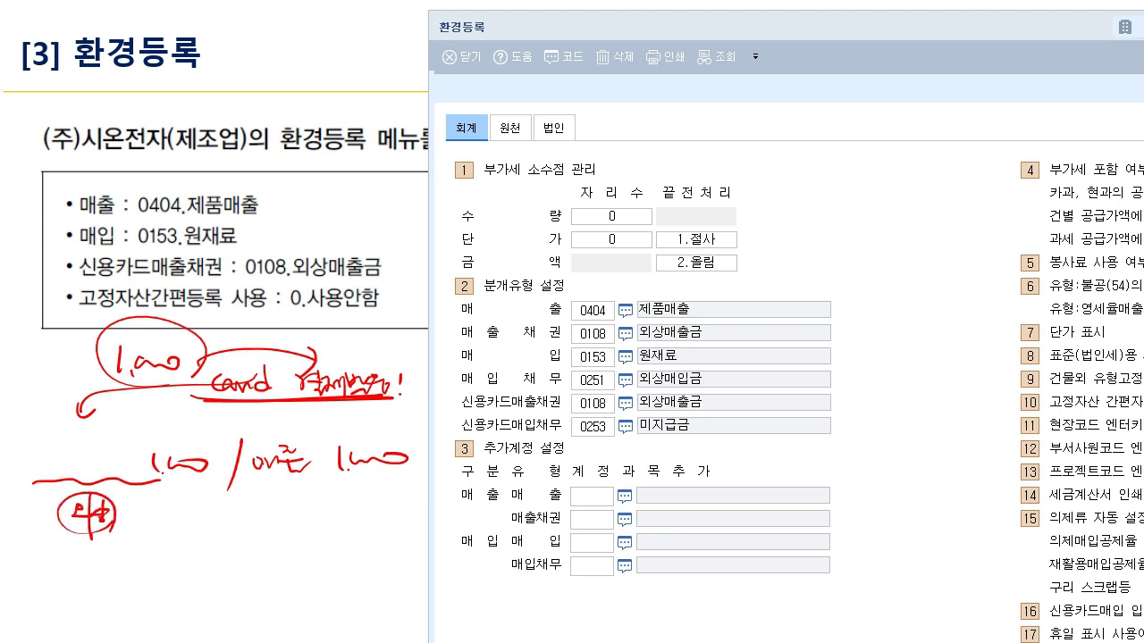
pyautogui.moveTo(248, 474); pyautogui.dragTo(337, 480)
pyautogui.moveTo(64, 447)
pyautogui.mouseDown()
pyautogui.moveTo(59, 459)
pyautogui.moveTo(79, 474)
pyautogui.moveTo(120, 441)
pyautogui.moveTo(127, 511)
pyautogui.moveTo(161, 510)
pyautogui.moveTo(134, 504)
pyautogui.moveTo(145, 497)
pyautogui.mouseUp()
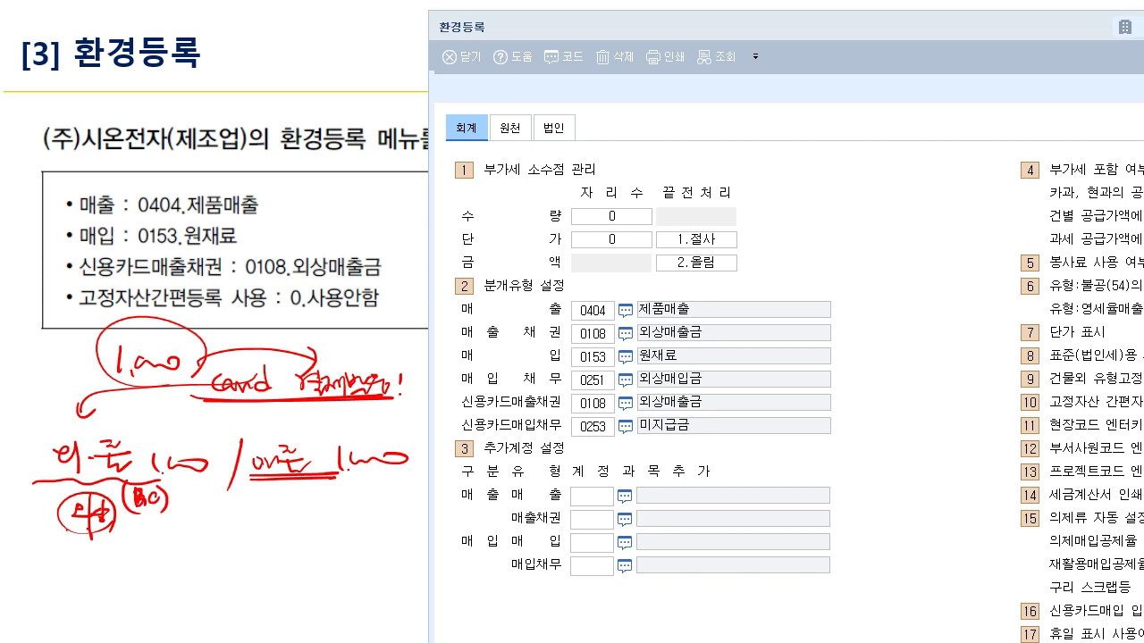
pyautogui.moveTo(243, 481)
pyautogui.mouseDown()
pyautogui.moveTo(355, 481)
pyautogui.moveTo(349, 488)
pyautogui.mouseUp()
pyautogui.moveTo(14, 483); pyautogui.dragTo(164, 492)
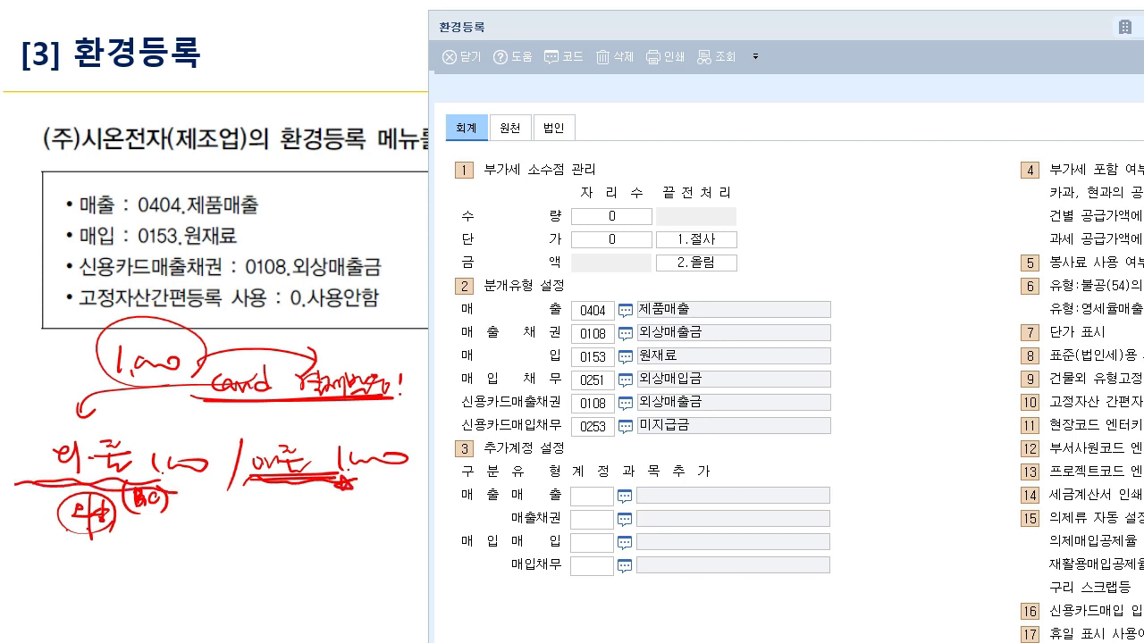
# - Highlight the 신용카드매출채권 외상매출금 row and add a 내용 note pointing to 0108
pyautogui.moveTo(457, 409)
pyautogui.mouseDown()
pyautogui.moveTo(522, 413)
pyautogui.moveTo(565, 395)
pyautogui.moveTo(554, 411)
pyautogui.moveTo(713, 409)
pyautogui.mouseUp()
pyautogui.moveTo(633, 414); pyautogui.dragTo(711, 414)
pyautogui.moveTo(377, 274)
pyautogui.mouseDown()
pyautogui.moveTo(399, 261)
pyautogui.moveTo(393, 281)
pyautogui.mouseUp()
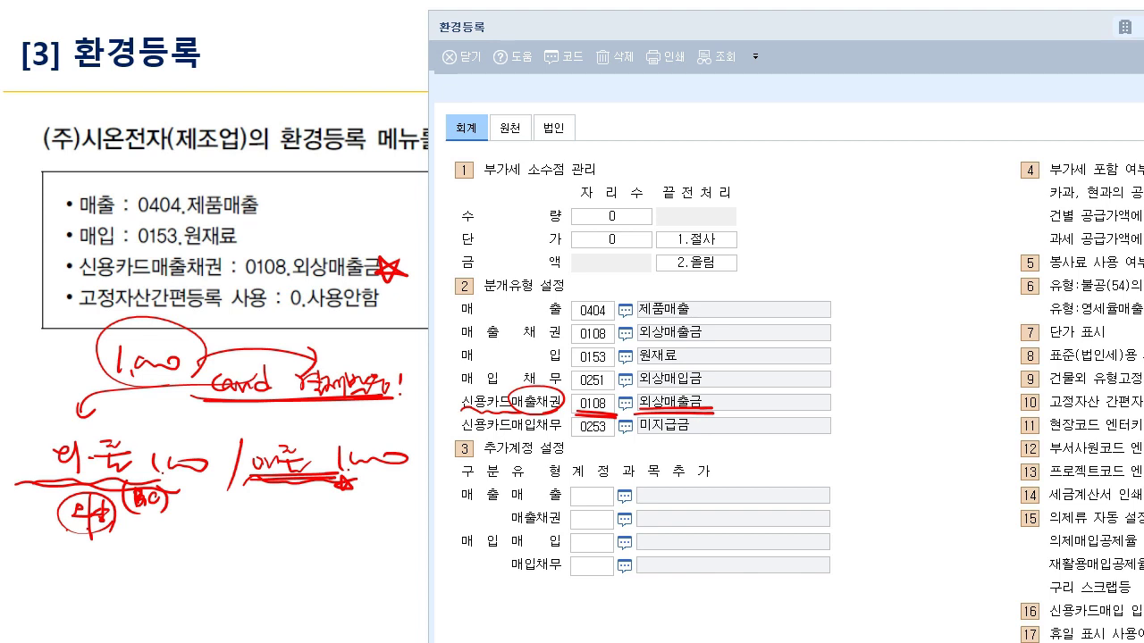
pyautogui.moveTo(800, 182); pyautogui.dragTo(818, 213)
pyautogui.moveTo(825, 180); pyautogui.dragTo(840, 218)
pyautogui.moveTo(849, 191)
pyautogui.mouseDown()
pyautogui.moveTo(860, 204)
pyautogui.moveTo(885, 184)
pyautogui.moveTo(881, 207)
pyautogui.mouseUp()
pyautogui.moveTo(792, 231); pyautogui.dragTo(942, 211)
pyautogui.moveTo(876, 246)
pyautogui.mouseDown()
pyautogui.moveTo(755, 386)
pyautogui.moveTo(792, 391)
pyautogui.mouseUp()
pyautogui.moveTo(715, 290); pyautogui.dragTo(733, 478)
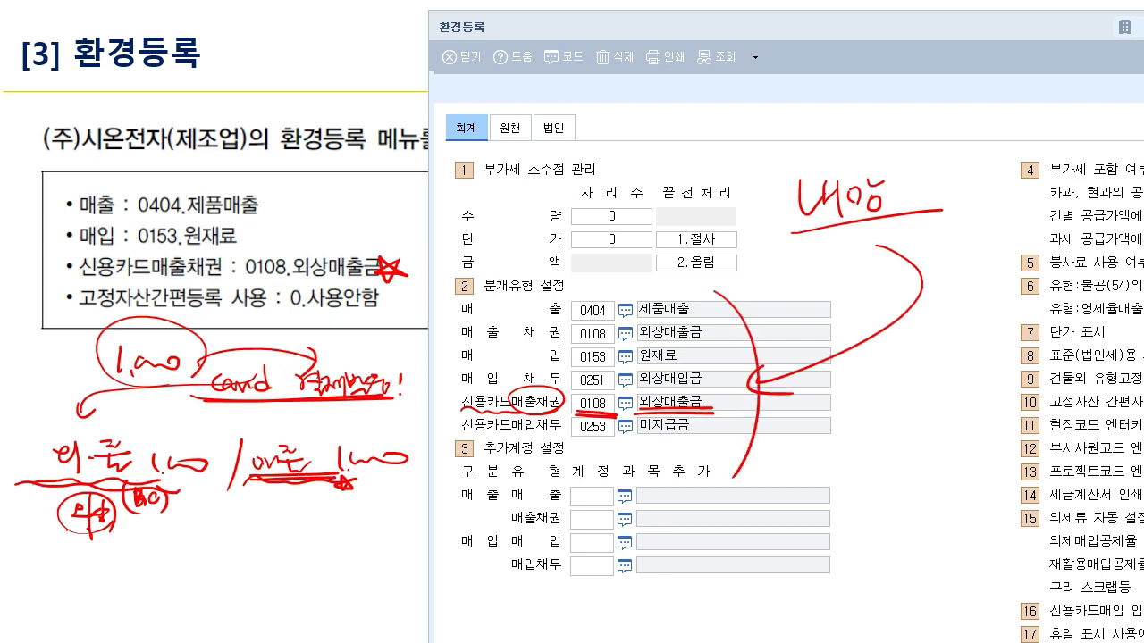
pyautogui.moveTo(779, 435)
pyautogui.mouseDown()
pyautogui.moveTo(665, 234)
pyautogui.moveTo(732, 501)
pyautogui.mouseUp()
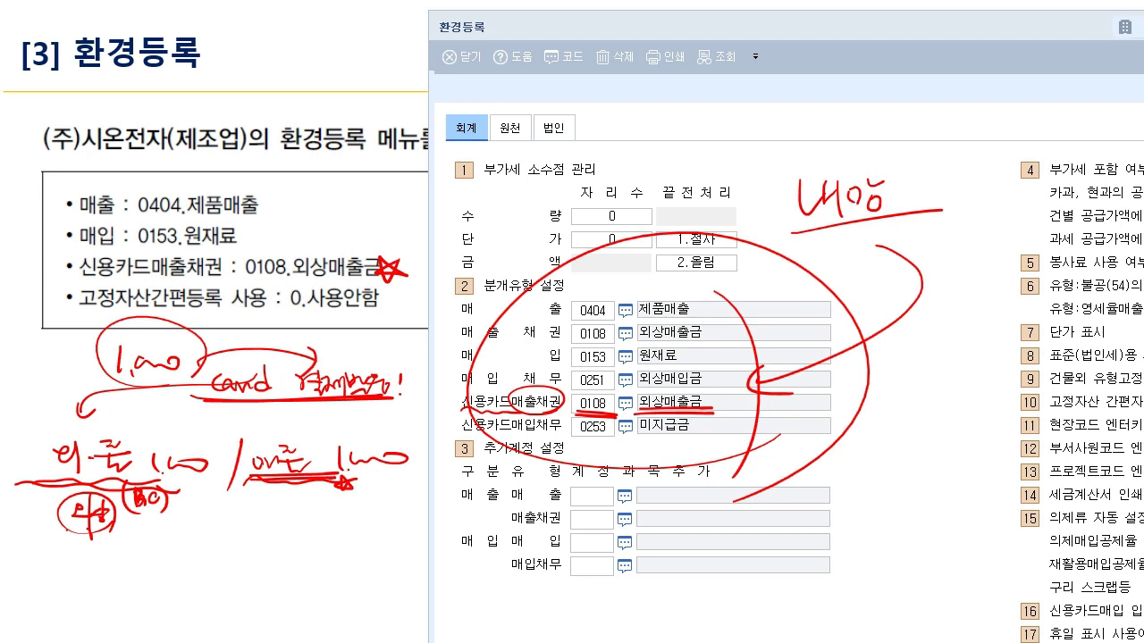
# - Clear the ink, then circle the default account rows and write 등록, 사업 and 기등록 notes
pyautogui.press('e')
pyautogui.moveTo(751, 432)
pyautogui.mouseDown()
pyautogui.moveTo(626, 442)
pyautogui.moveTo(746, 413)
pyautogui.mouseUp()
pyautogui.moveTo(827, 291); pyautogui.dragTo(851, 334)
pyautogui.moveTo(847, 297); pyautogui.dragTo(869, 338)
pyautogui.moveTo(816, 369)
pyautogui.mouseDown()
pyautogui.moveTo(835, 381)
pyautogui.moveTo(838, 409)
pyautogui.mouseUp()
pyautogui.moveTo(844, 370)
pyautogui.mouseDown()
pyautogui.moveTo(854, 366)
pyautogui.moveTo(856, 384)
pyautogui.mouseUp()
pyautogui.moveTo(856, 368); pyautogui.dragTo(872, 393)
pyautogui.moveTo(825, 427); pyautogui.dragTo(839, 438)
pyautogui.moveTo(811, 447)
pyautogui.mouseDown()
pyautogui.moveTo(861, 446)
pyautogui.moveTo(850, 464)
pyautogui.moveTo(888, 458)
pyautogui.mouseUp()
pyautogui.moveTo(929, 431)
pyautogui.mouseDown()
pyautogui.moveTo(911, 458)
pyautogui.moveTo(931, 469)
pyautogui.mouseUp()
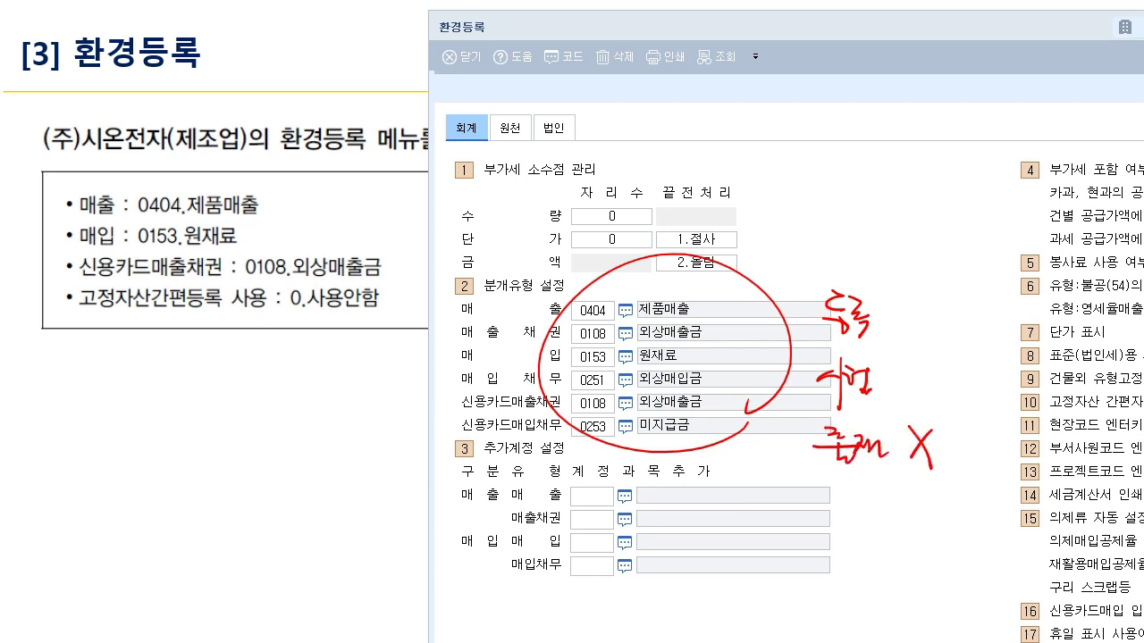
pyautogui.moveTo(607, 327)
pyautogui.mouseDown()
pyautogui.moveTo(727, 207)
pyautogui.moveTo(813, 166)
pyautogui.mouseUp()
pyautogui.moveTo(815, 156); pyautogui.dragTo(856, 184)
pyautogui.moveTo(863, 143)
pyautogui.mouseDown()
pyautogui.moveTo(886, 155)
pyautogui.moveTo(888, 175)
pyautogui.moveTo(917, 161)
pyautogui.mouseUp()
pyautogui.moveTo(904, 164)
pyautogui.mouseDown()
pyautogui.moveTo(922, 175)
pyautogui.moveTo(817, 191)
pyautogui.moveTo(965, 179)
pyautogui.mouseUp()
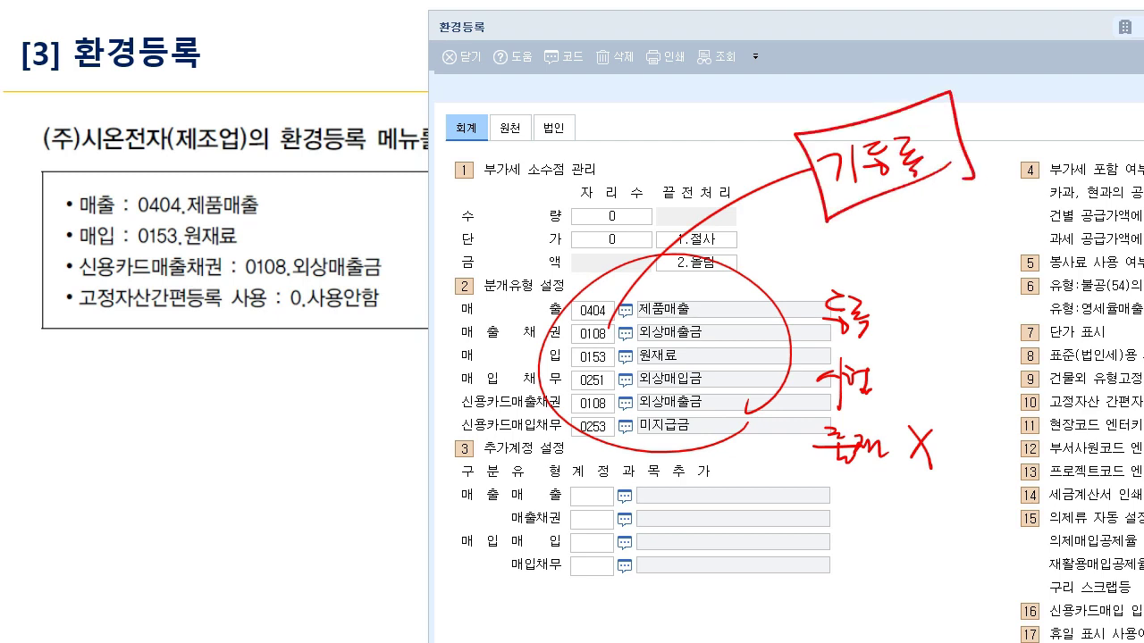
# - Clear all annotations and advance the slide so 환경등록 fills the screen
pyautogui.press('Escape')
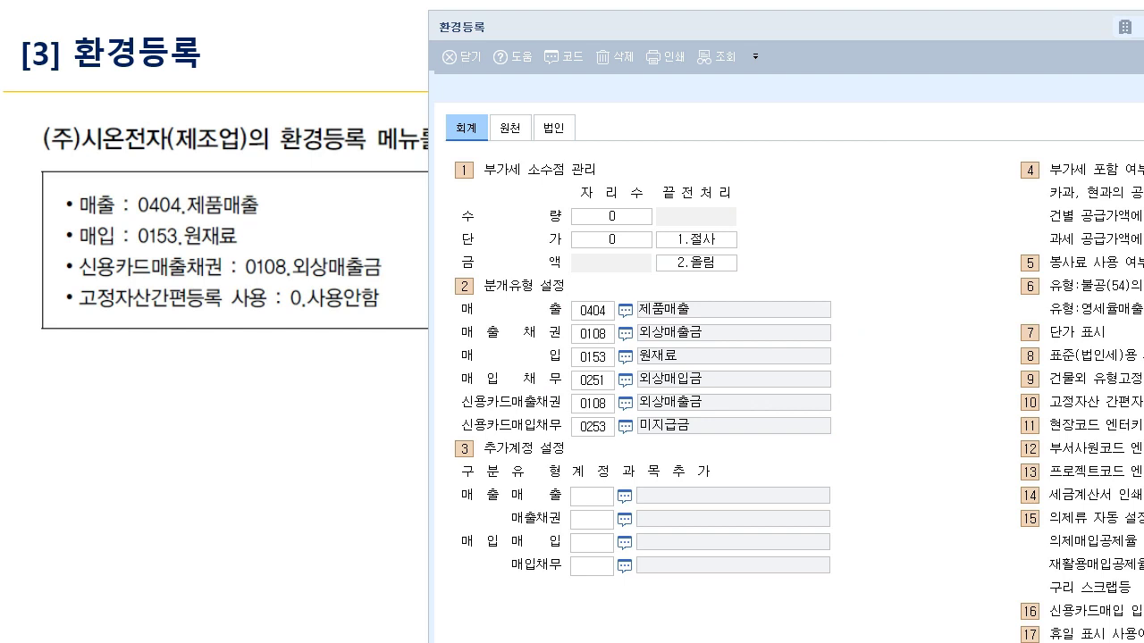
pyautogui.press('Right')
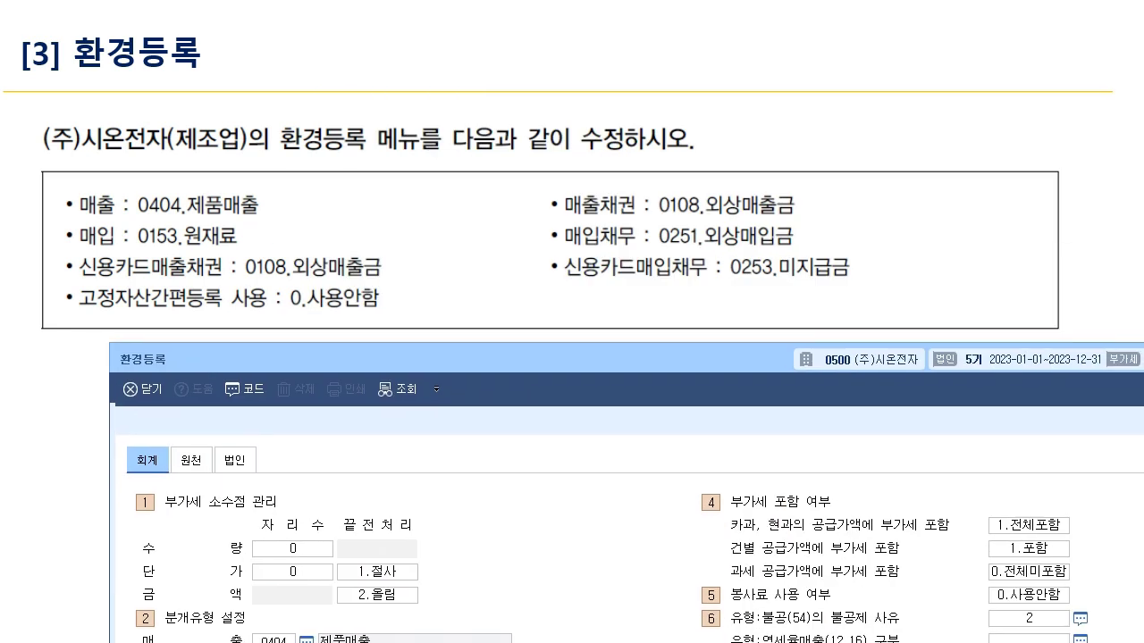
pyautogui.press('Right')
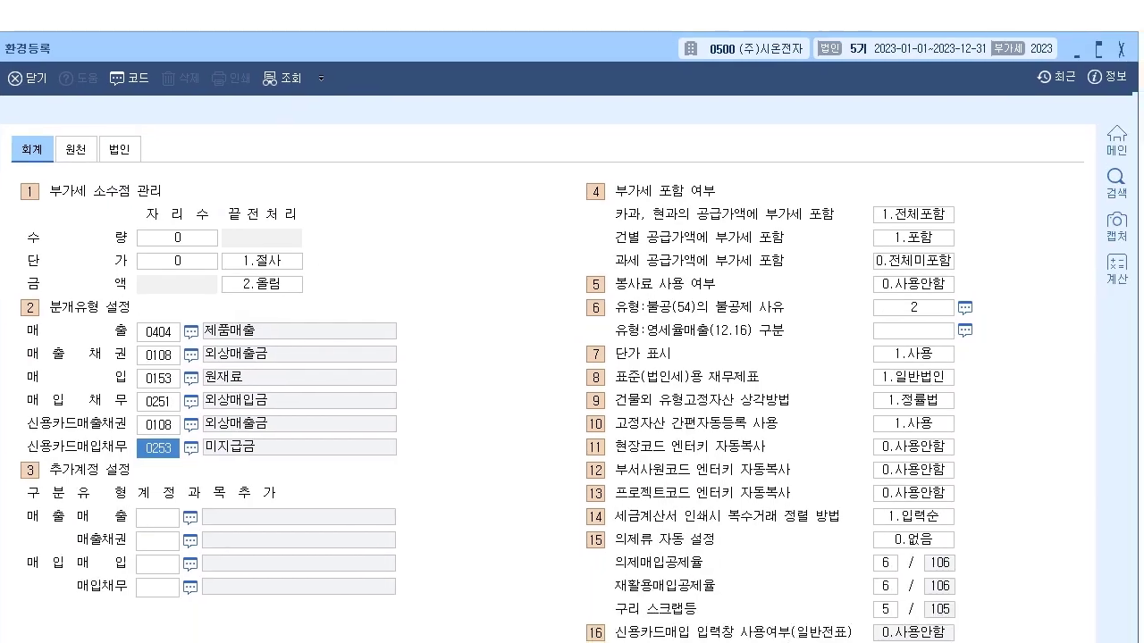
# - Underline item 10 고정자산 간편자동등록 사용 and mark its current 1.사용 value
pyautogui.press('Right')
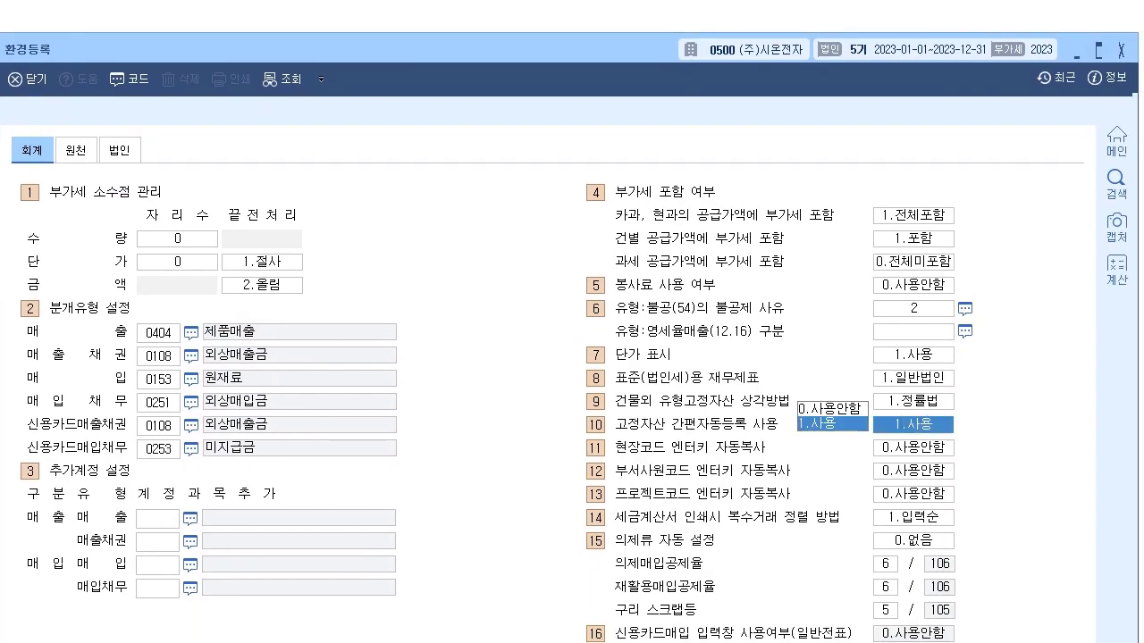
pyautogui.press('Right')
pyautogui.moveTo(585, 435); pyautogui.dragTo(800, 437)
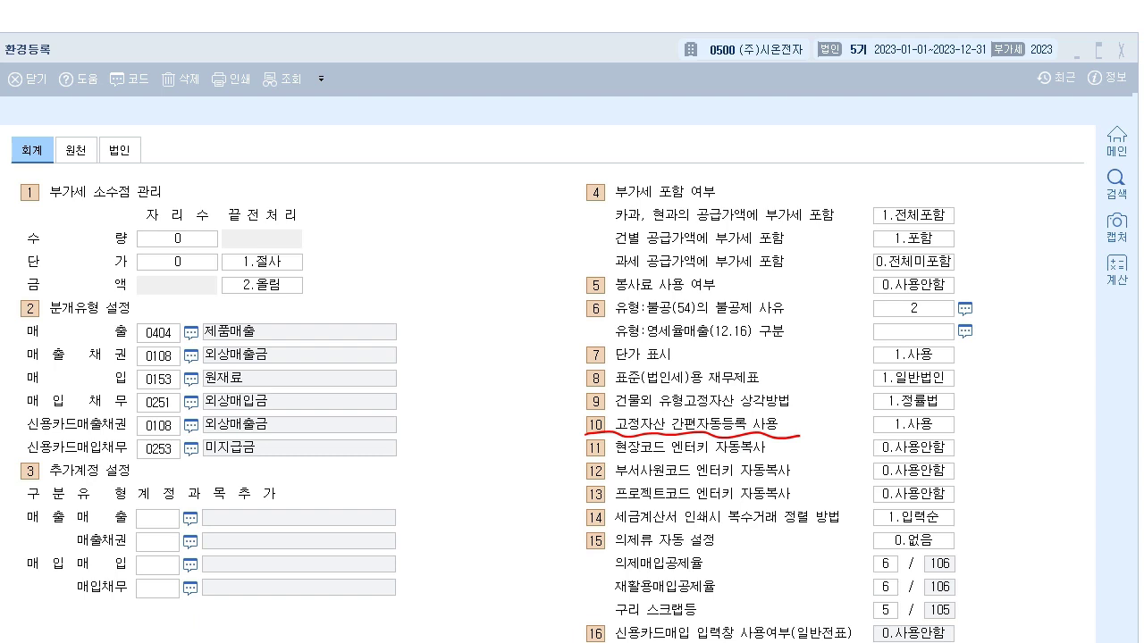
pyautogui.moveTo(869, 435); pyautogui.dragTo(971, 435)
pyautogui.moveTo(964, 417)
pyautogui.mouseDown()
pyautogui.moveTo(966, 428)
pyautogui.moveTo(989, 407)
pyautogui.mouseUp()
# - Switch it to 0.사용안함 and box the new value before leaving annotation mode
pyautogui.click(913, 424)
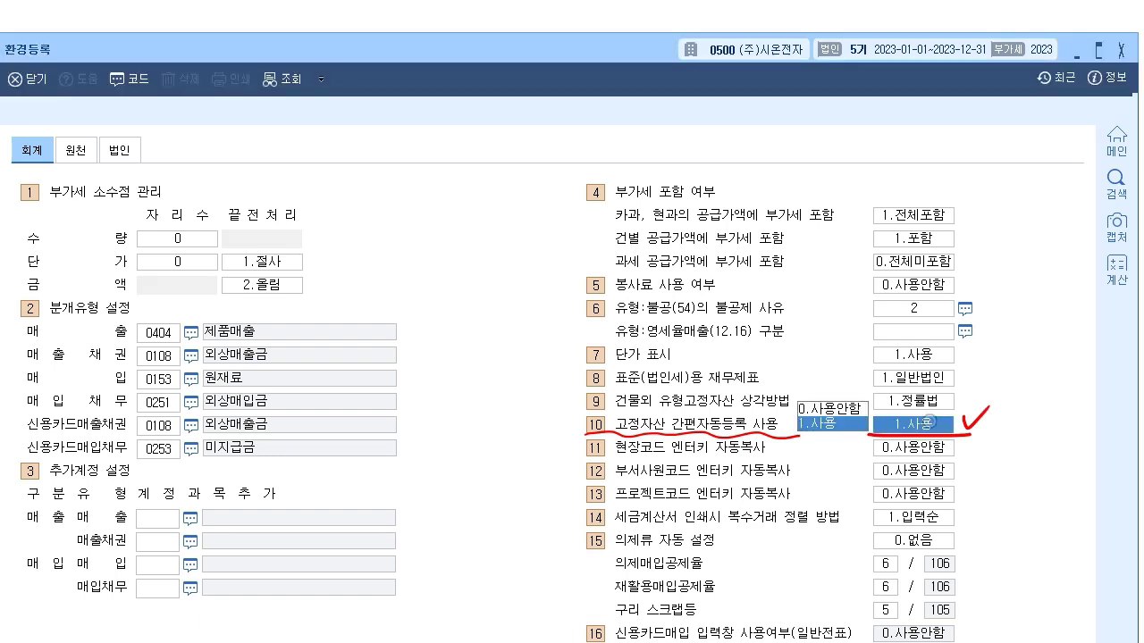
pyautogui.click(849, 410)
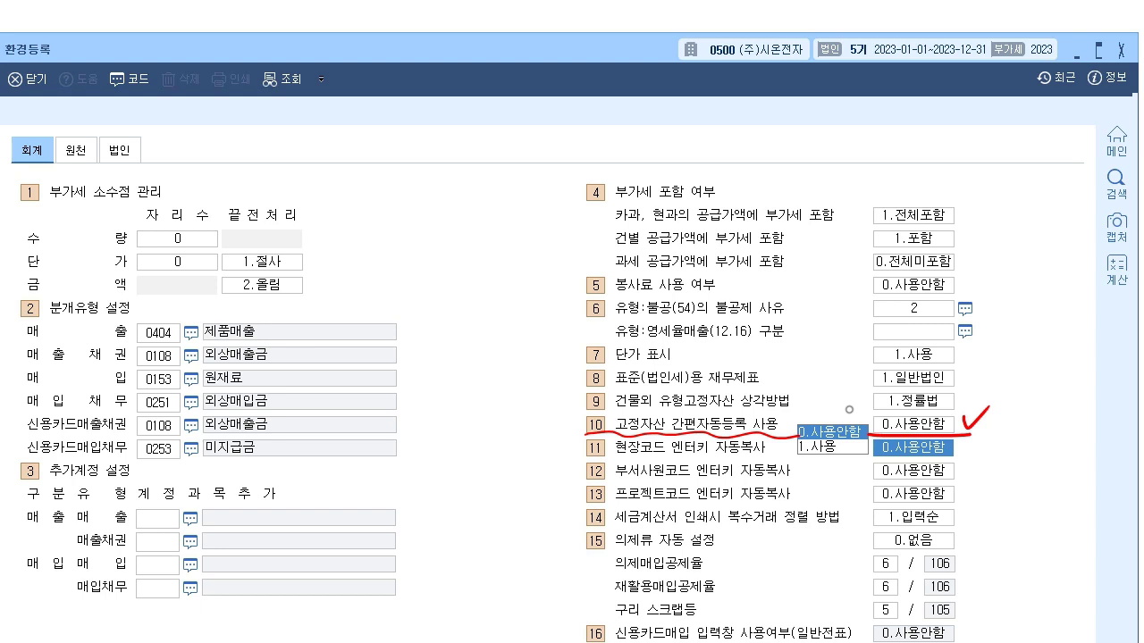
pyautogui.click(161, 263)
pyautogui.click(161, 453)
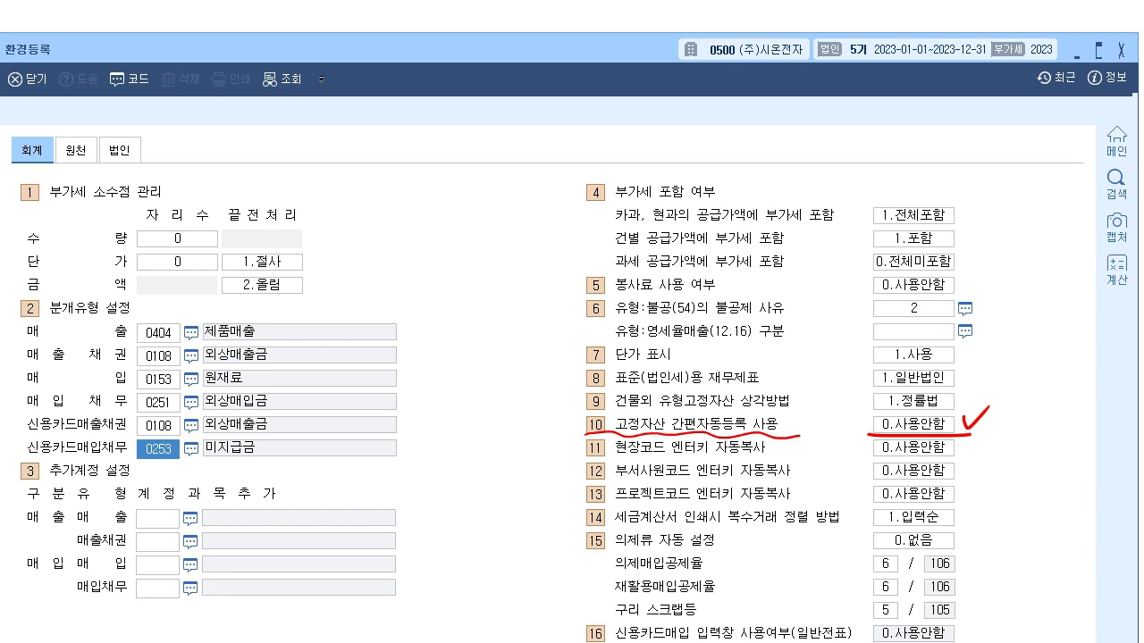
pyautogui.moveTo(874, 436)
pyautogui.mouseDown()
pyautogui.moveTo(874, 409)
pyautogui.moveTo(934, 440)
pyautogui.moveTo(998, 391)
pyautogui.mouseUp()
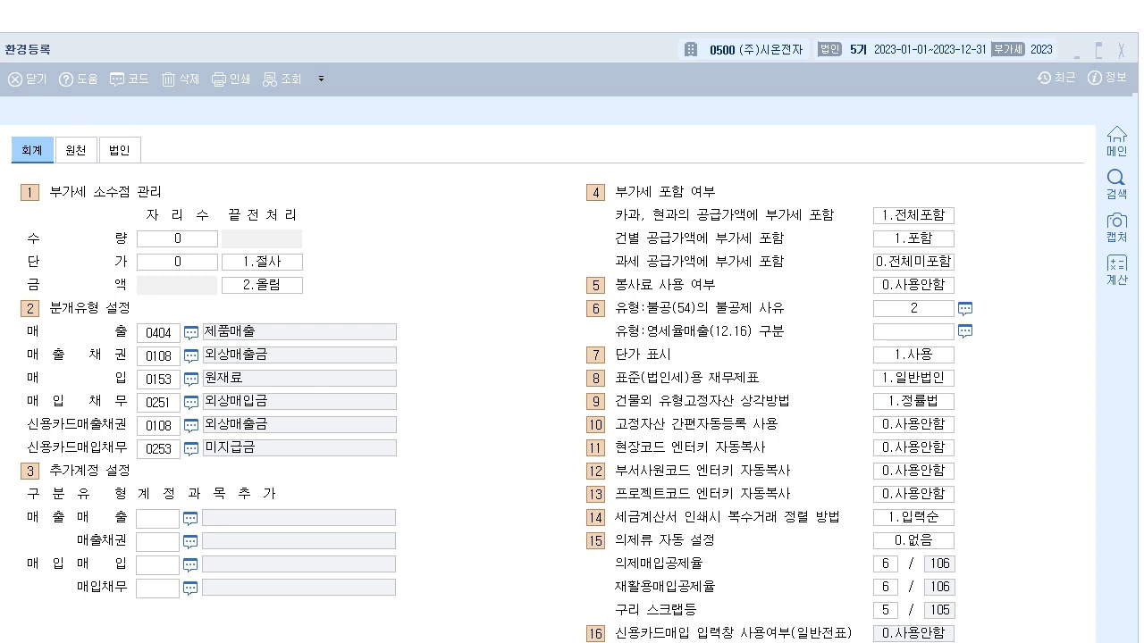
pyautogui.press('Escape')
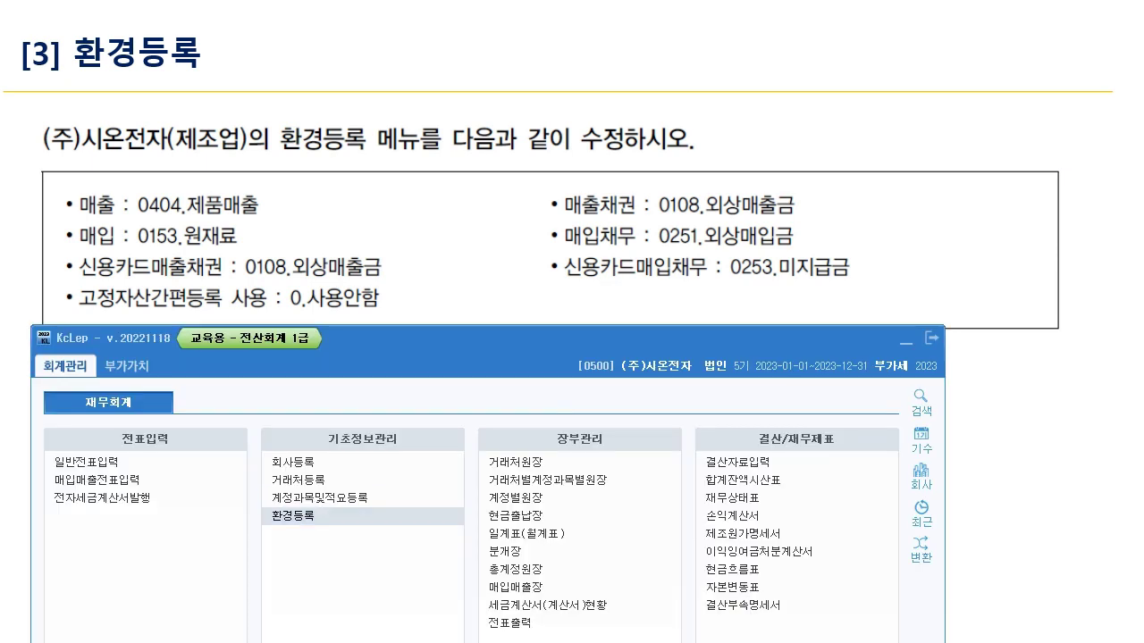
pyautogui.click(293, 517)
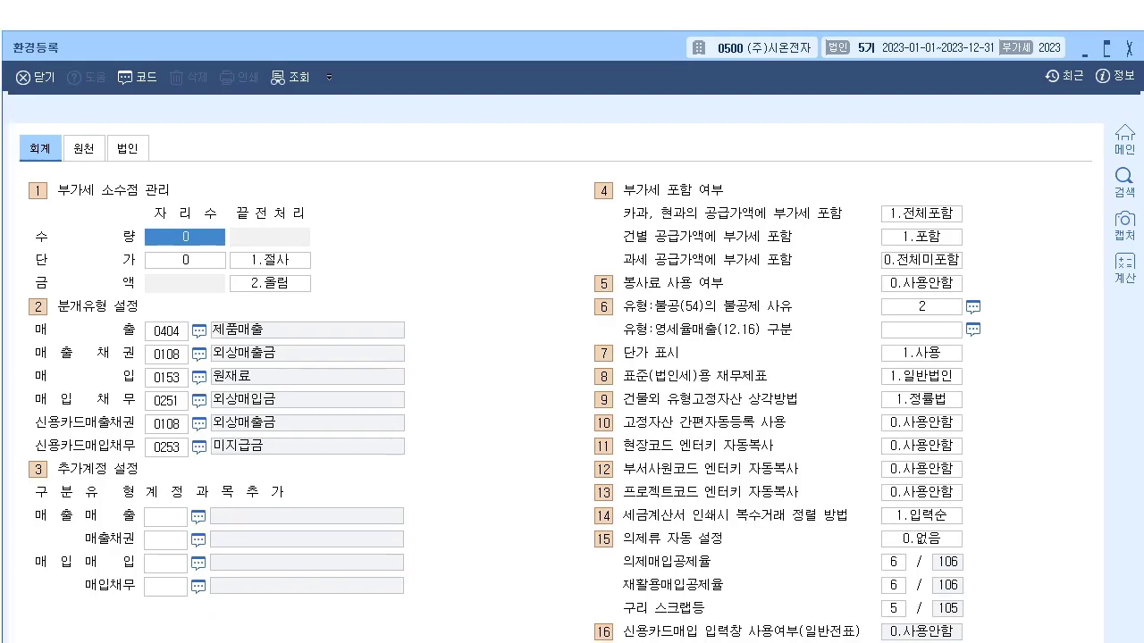
pyautogui.click(78, 3)
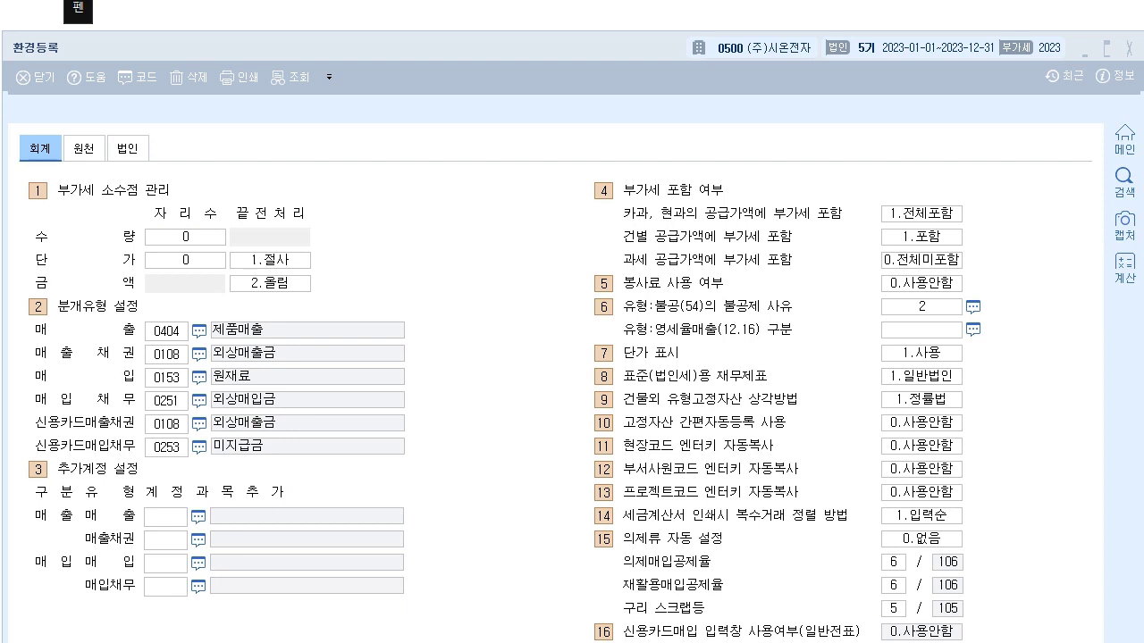
pyautogui.moveTo(985, 158)
pyautogui.mouseDown()
pyautogui.moveTo(568, 157)
pyautogui.moveTo(610, 448)
pyautogui.moveTo(1047, 413)
pyautogui.moveTo(773, 156)
pyautogui.mouseUp()
pyautogui.moveTo(615, 200); pyautogui.dragTo(747, 194)
pyautogui.moveTo(615, 205); pyautogui.dragTo(749, 203)
pyautogui.moveTo(617, 286); pyautogui.dragTo(730, 281)
pyautogui.moveTo(625, 312); pyautogui.dragTo(744, 314)
pyautogui.moveTo(638, 337); pyautogui.dragTo(741, 336)
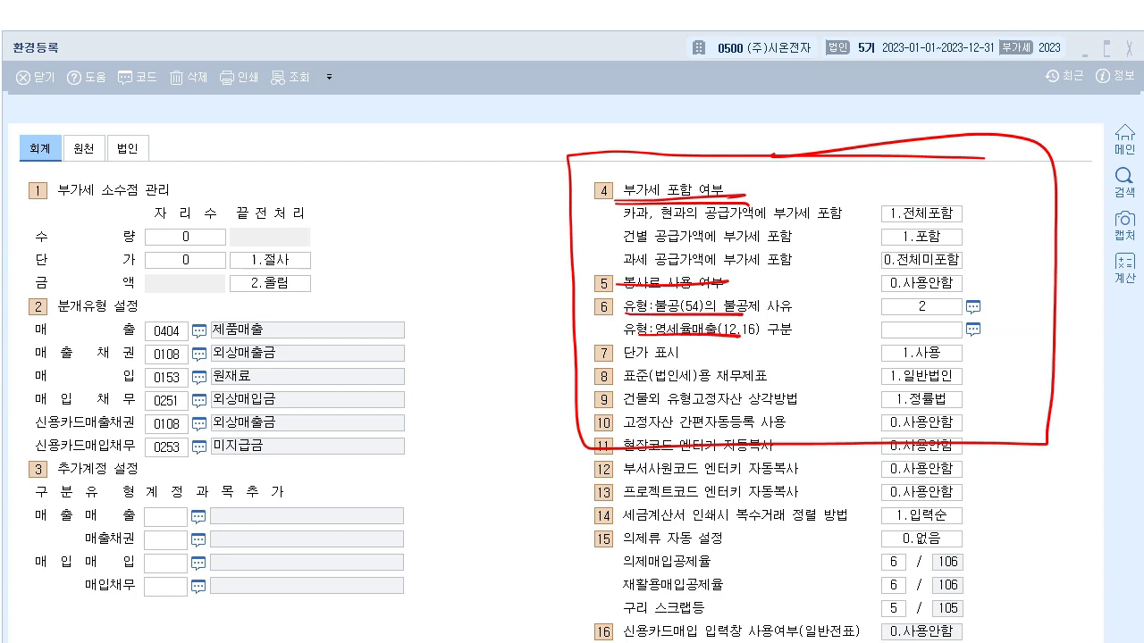
pyautogui.moveTo(808, 237)
pyautogui.mouseDown()
pyautogui.moveTo(824, 291)
pyautogui.moveTo(836, 234)
pyautogui.mouseUp()
pyautogui.moveTo(838, 288)
pyautogui.mouseDown()
pyautogui.moveTo(861, 284)
pyautogui.moveTo(863, 254)
pyautogui.mouseUp()
pyautogui.moveTo(851, 240); pyautogui.dragTo(895, 235)
pyautogui.moveTo(873, 242); pyautogui.dragTo(872, 300)
pyautogui.moveTo(951, 236)
pyautogui.mouseDown()
pyautogui.moveTo(930, 296)
pyautogui.moveTo(899, 332)
pyautogui.mouseUp()
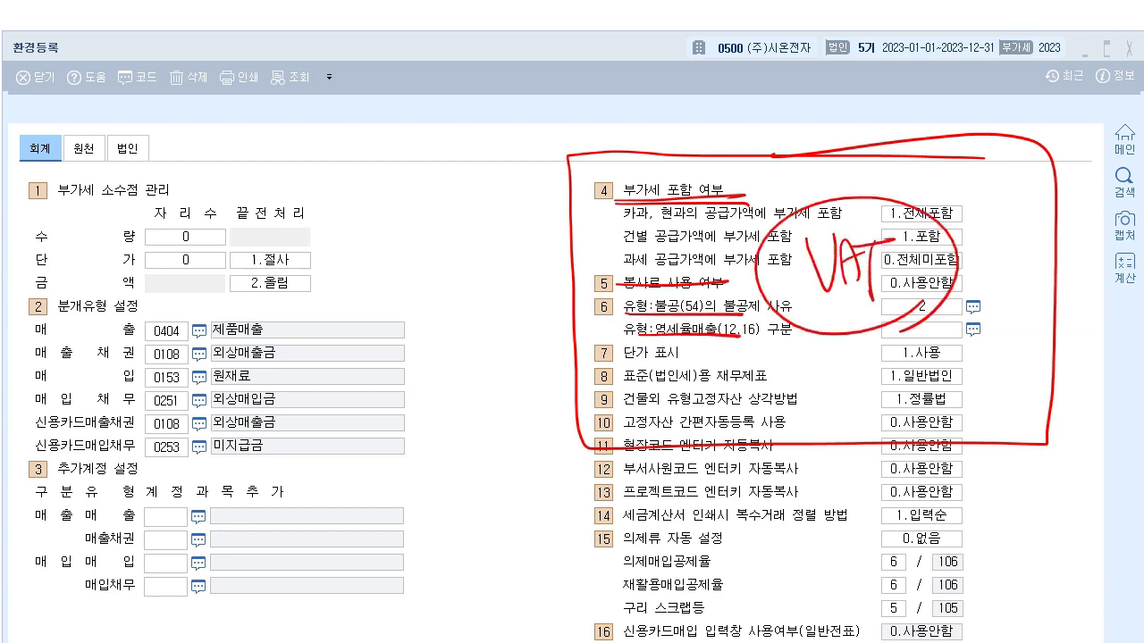
pyautogui.moveTo(929, 176); pyautogui.dragTo(925, 439)
pyautogui.moveTo(770, 100); pyautogui.dragTo(781, 131)
pyautogui.moveTo(815, 89); pyautogui.dragTo(827, 114)
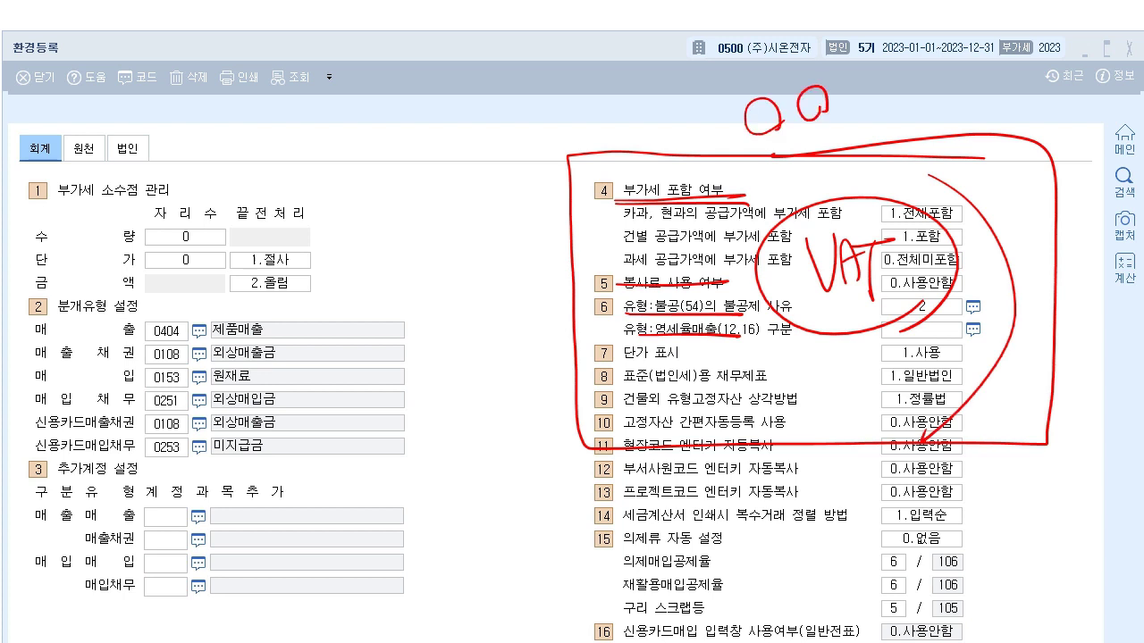
pyautogui.moveTo(732, 125)
pyautogui.mouseDown()
pyautogui.moveTo(807, 133)
pyautogui.moveTo(854, 101)
pyautogui.mouseUp()
pyautogui.press('Escape')
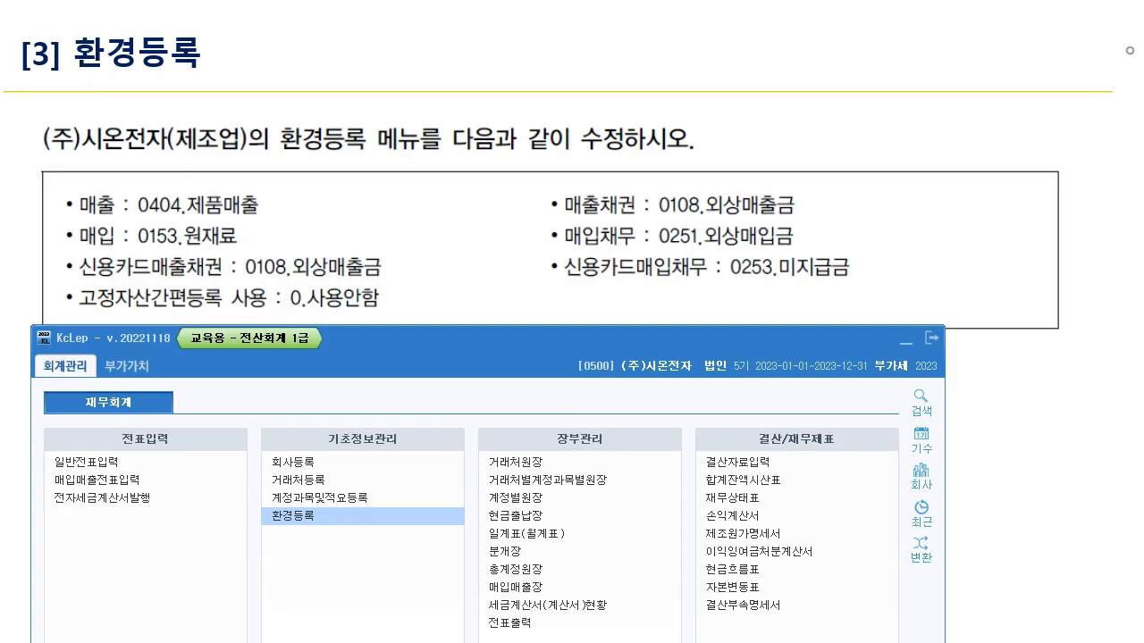
# - Advance past the 환경등록 slides to the 거래처등록 lesson and its code-range table
pyautogui.press('Right')
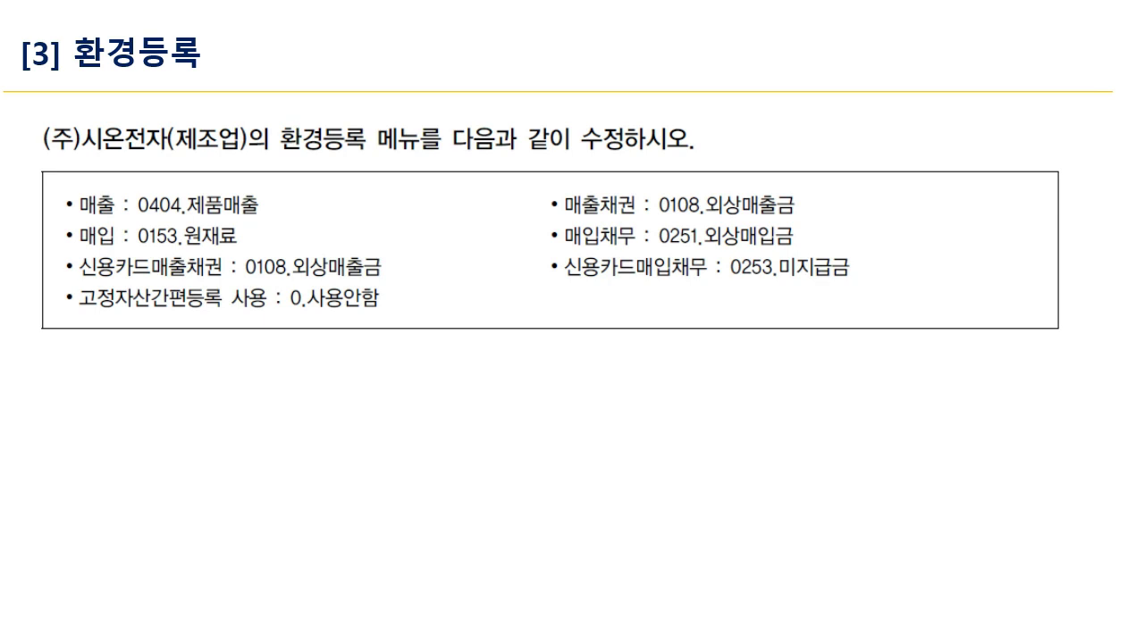
pyautogui.press('Right')
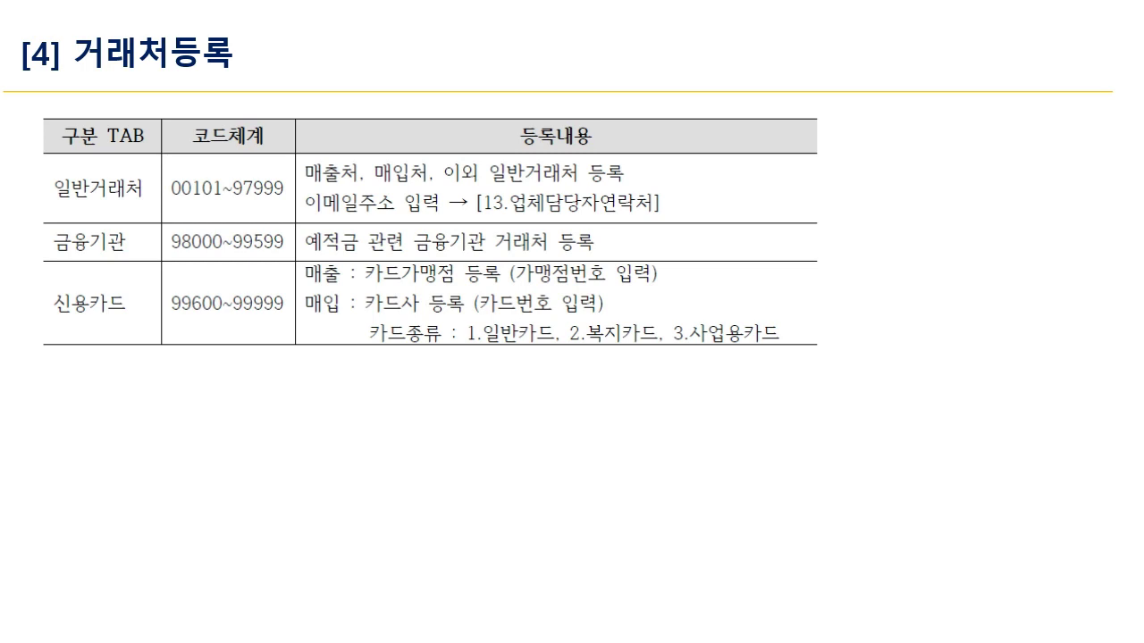
pyautogui.press('Right')
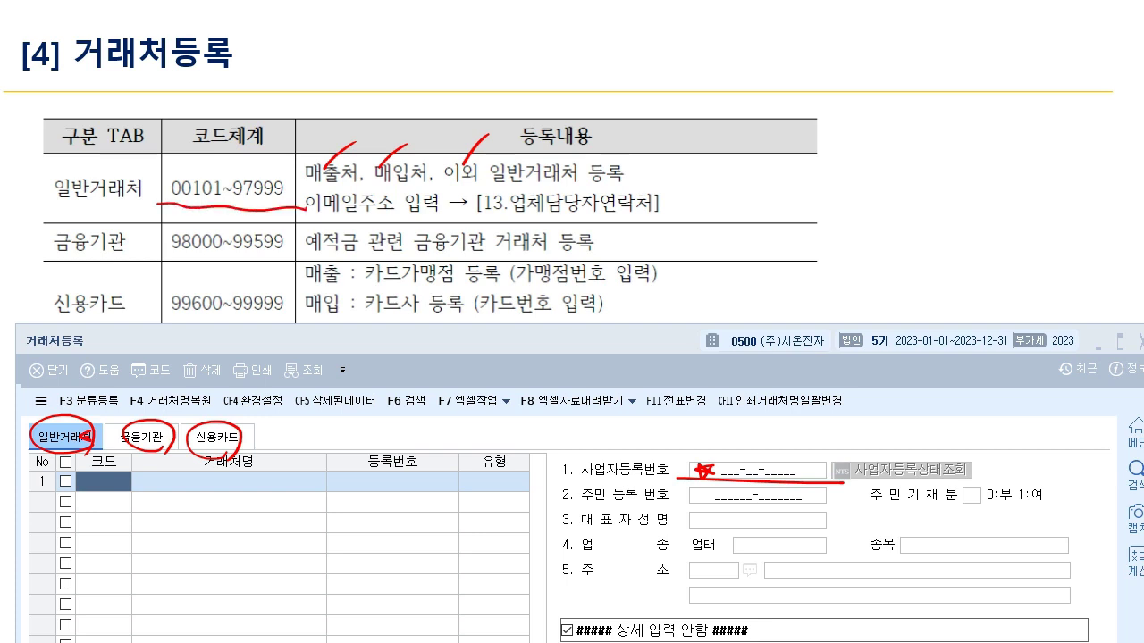
pyautogui.press('e')
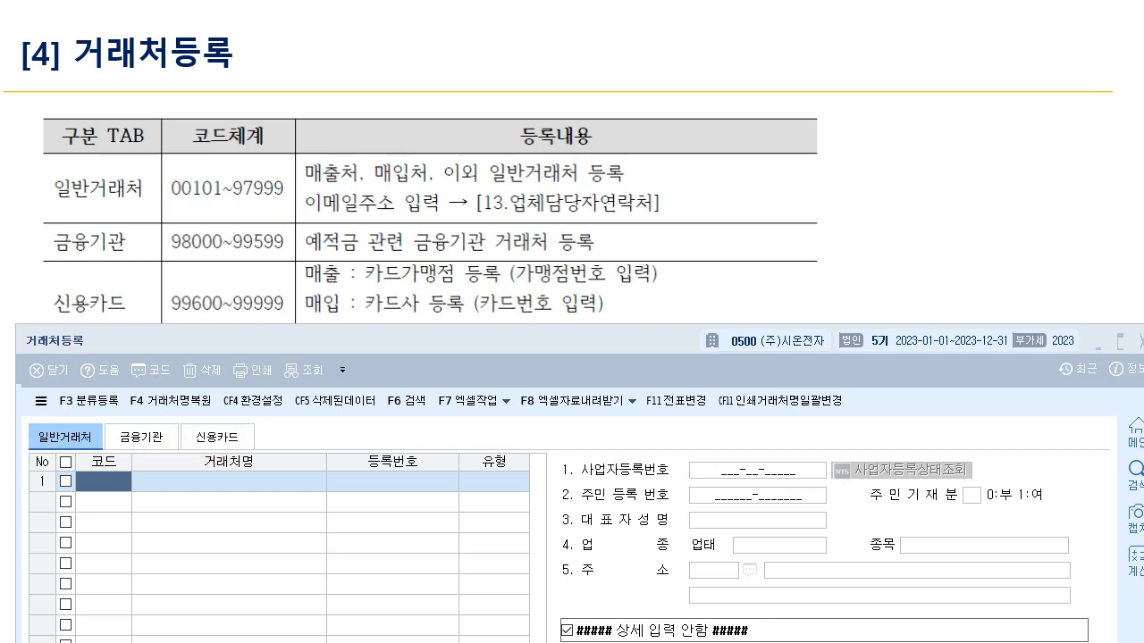
pyautogui.press('Right')
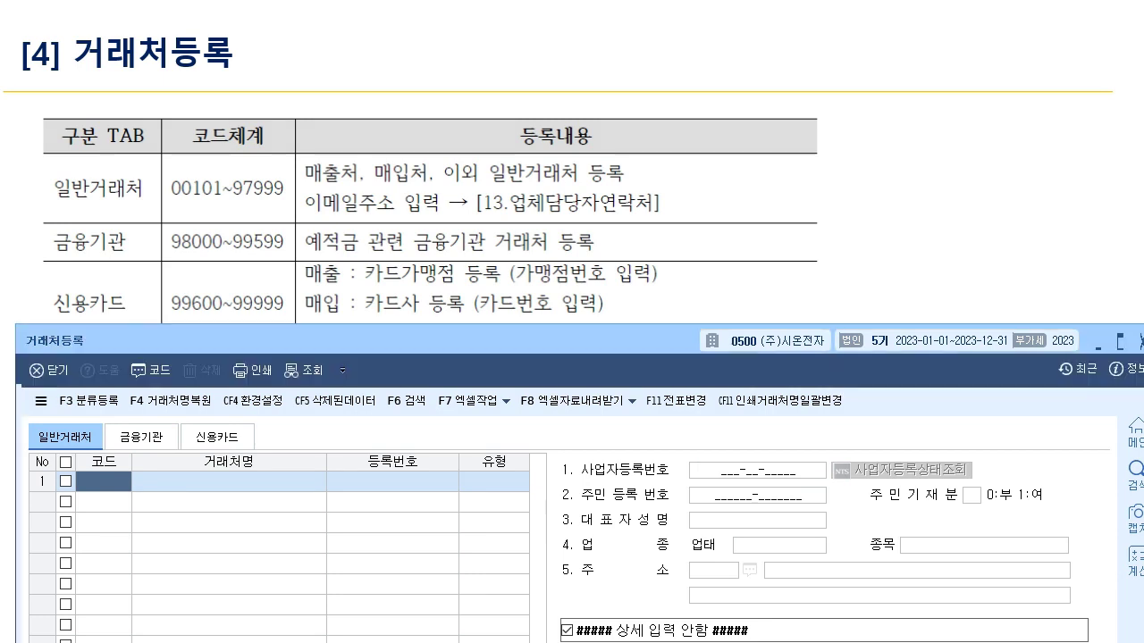
pyautogui.press('Right')
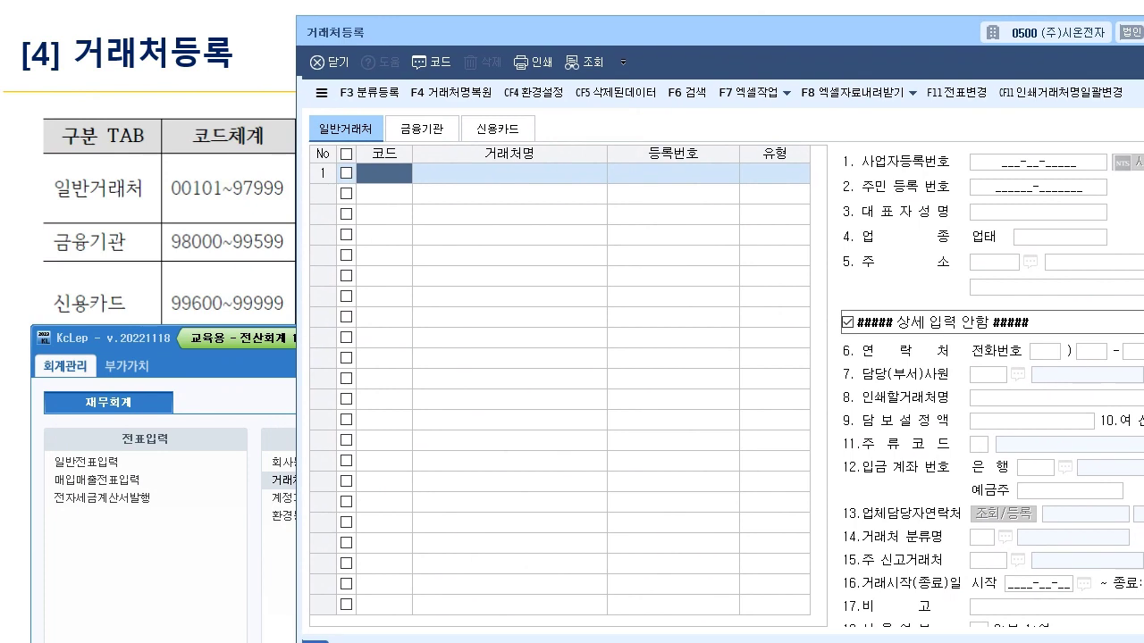
# - Circle the 일반거래처 tab and underline its 00101~97999 code range
pyautogui.moveTo(317, 127)
pyautogui.mouseDown()
pyautogui.moveTo(373, 116)
pyautogui.moveTo(361, 148)
pyautogui.mouseUp()
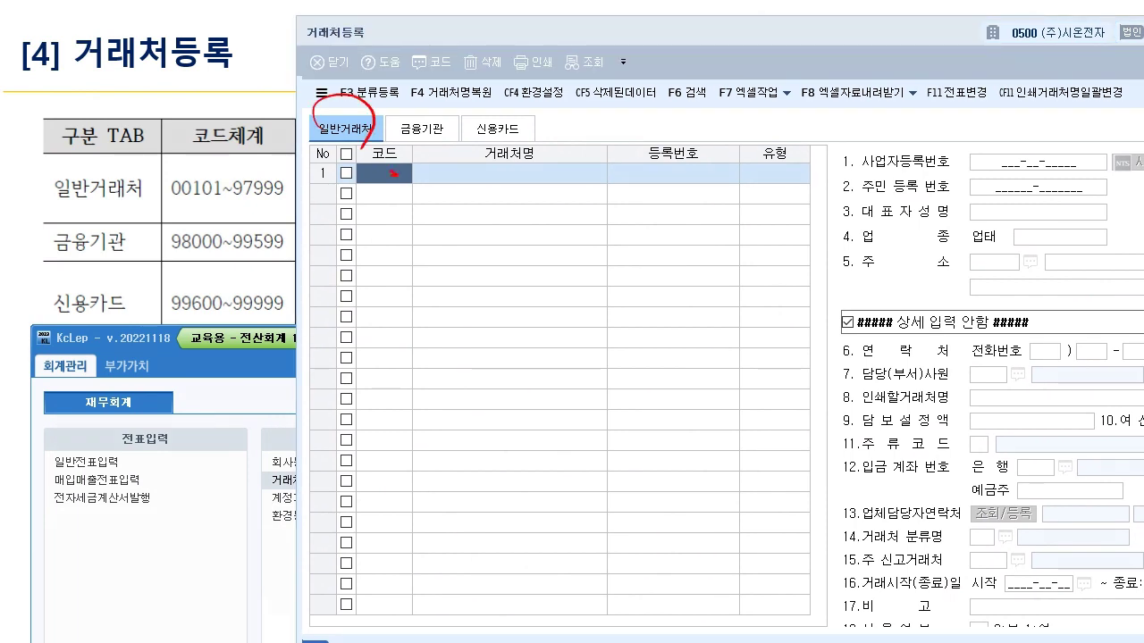
pyautogui.press('e')
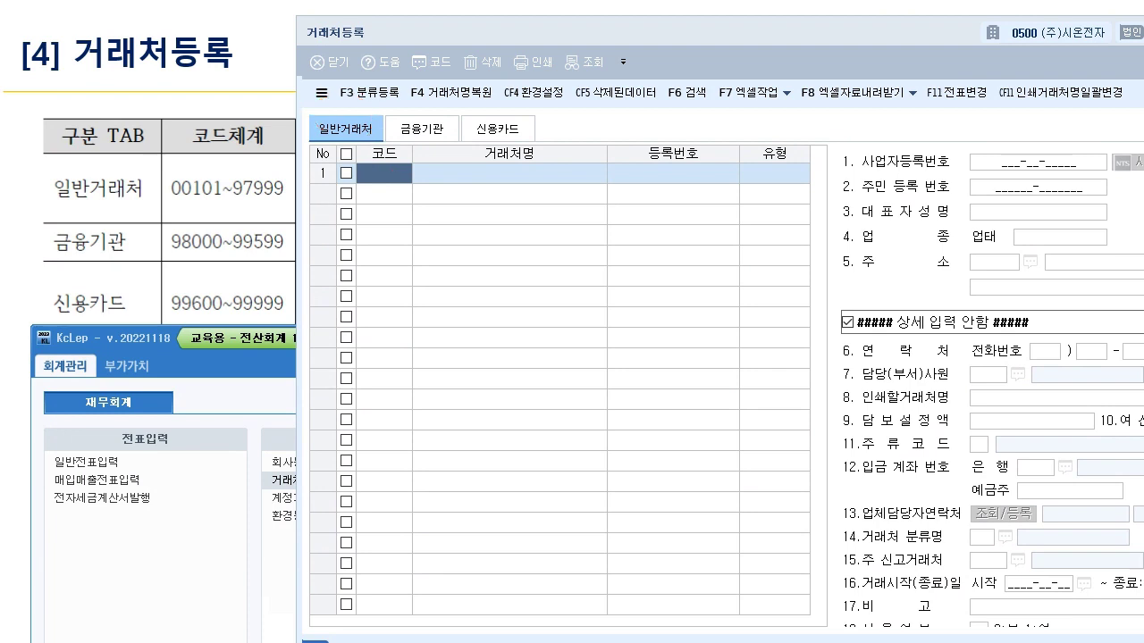
pyautogui.press('Right')
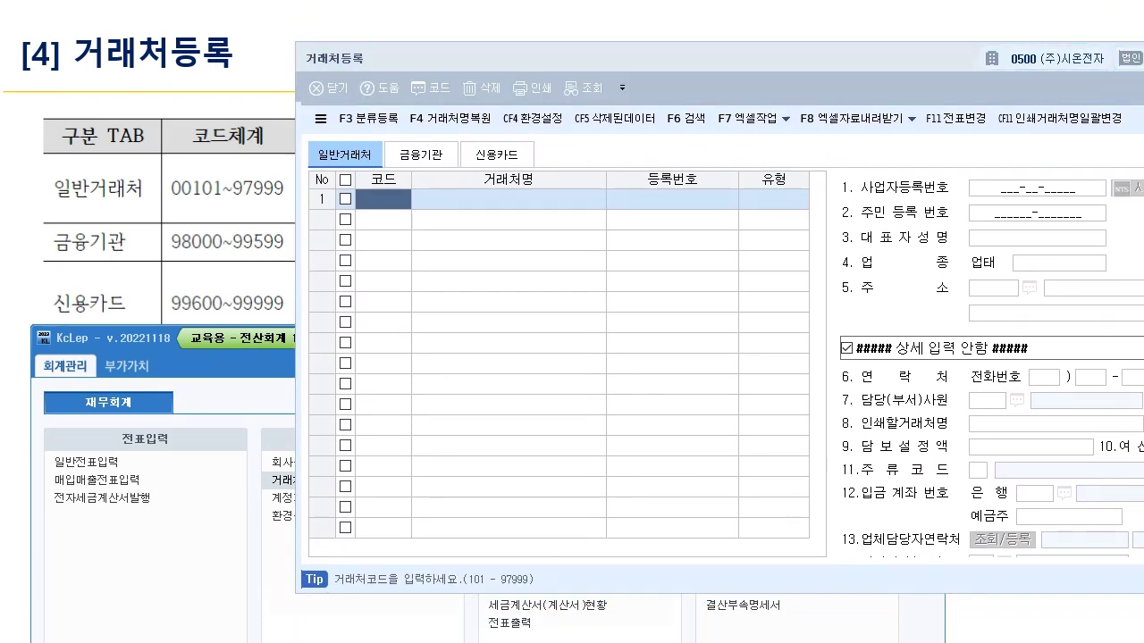
pyautogui.moveTo(378, 136); pyautogui.dragTo(350, 192)
pyautogui.moveTo(450, 589); pyautogui.dragTo(556, 587)
pyautogui.moveTo(165, 195); pyautogui.dragTo(313, 207)
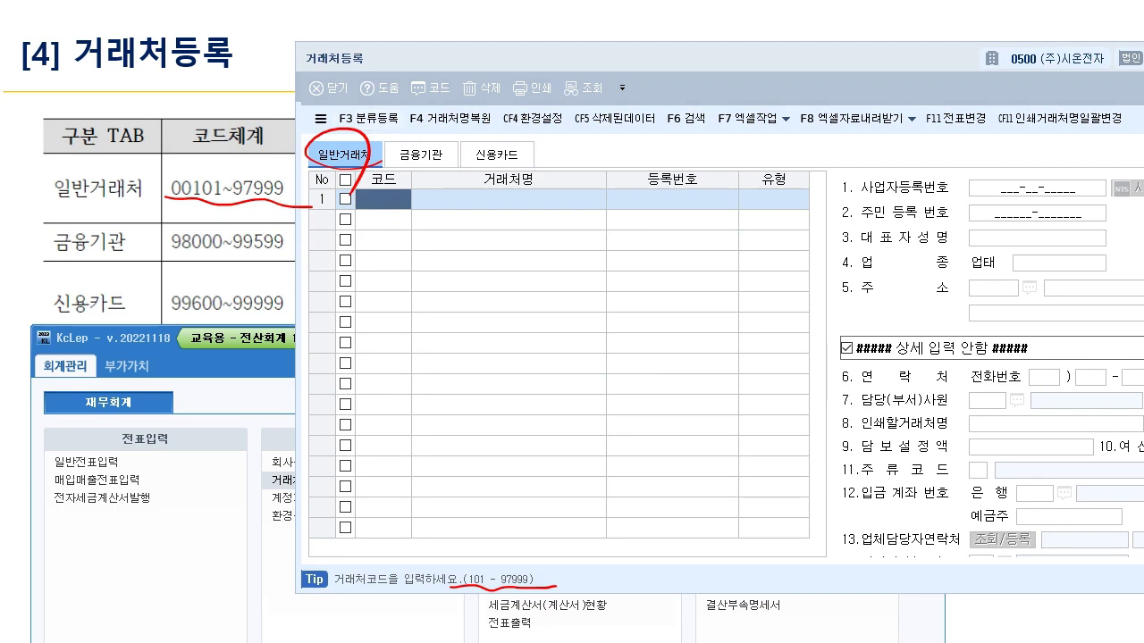
# - Underline 98000~99599 and 99600~99999, boxing each range and linking it to 금융기관, 신용카드, 일반거래처
pyautogui.press('Right')
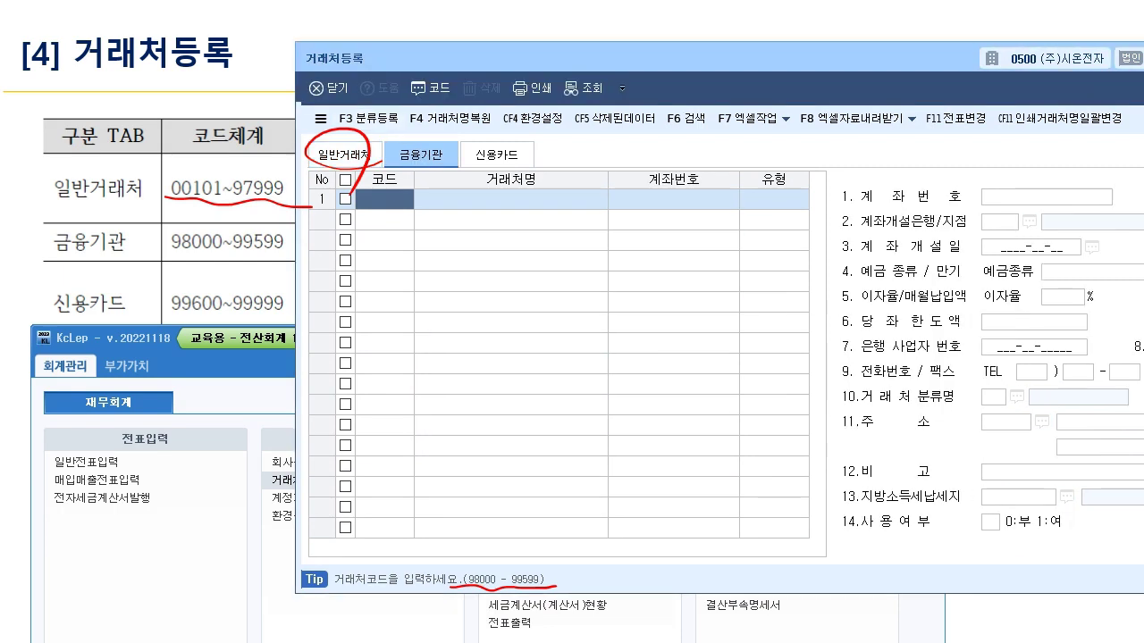
pyautogui.press('Right')
pyautogui.moveTo(159, 254); pyautogui.dragTo(301, 263)
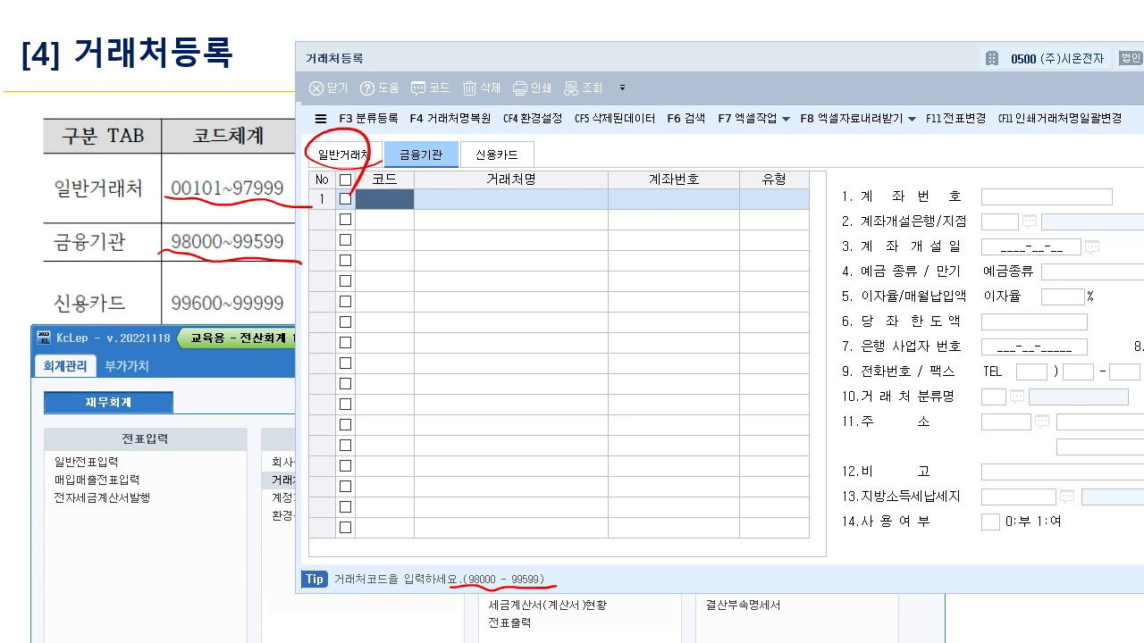
pyautogui.press('Right')
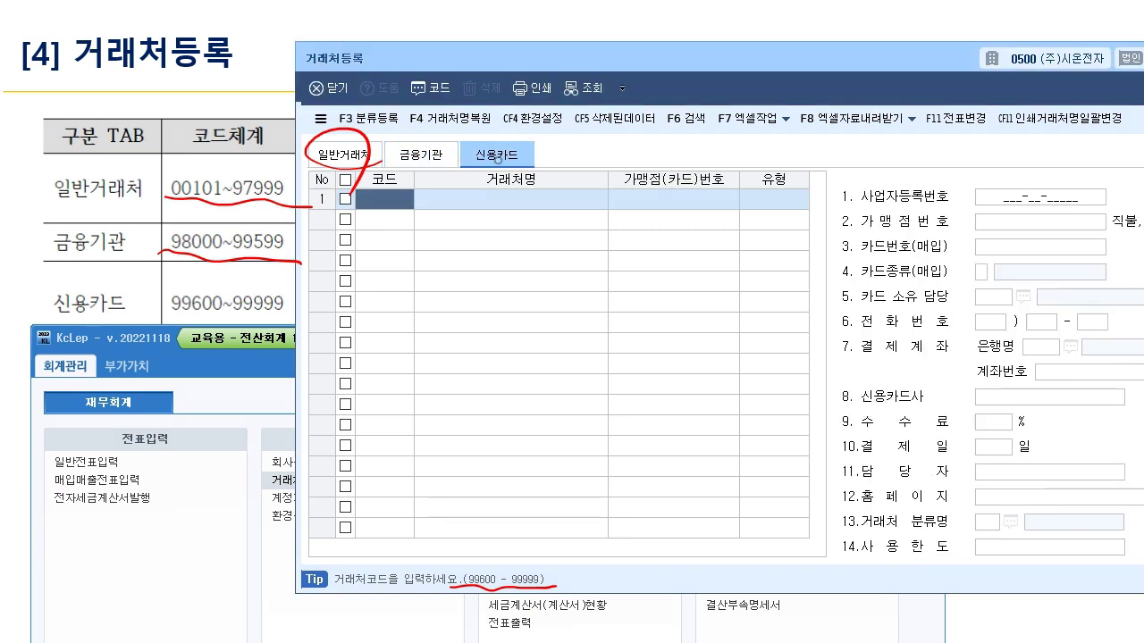
pyautogui.moveTo(155, 306); pyautogui.dragTo(306, 319)
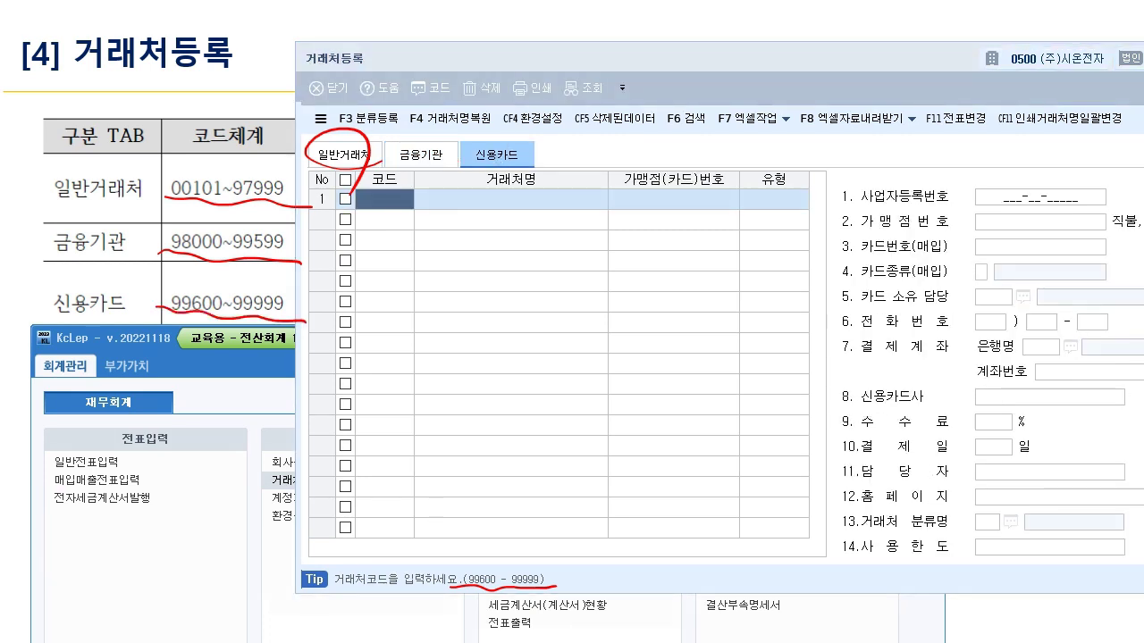
pyautogui.moveTo(162, 253)
pyautogui.mouseDown()
pyautogui.moveTo(223, 222)
pyautogui.moveTo(288, 261)
pyautogui.moveTo(130, 237)
pyautogui.moveTo(144, 246)
pyautogui.mouseUp()
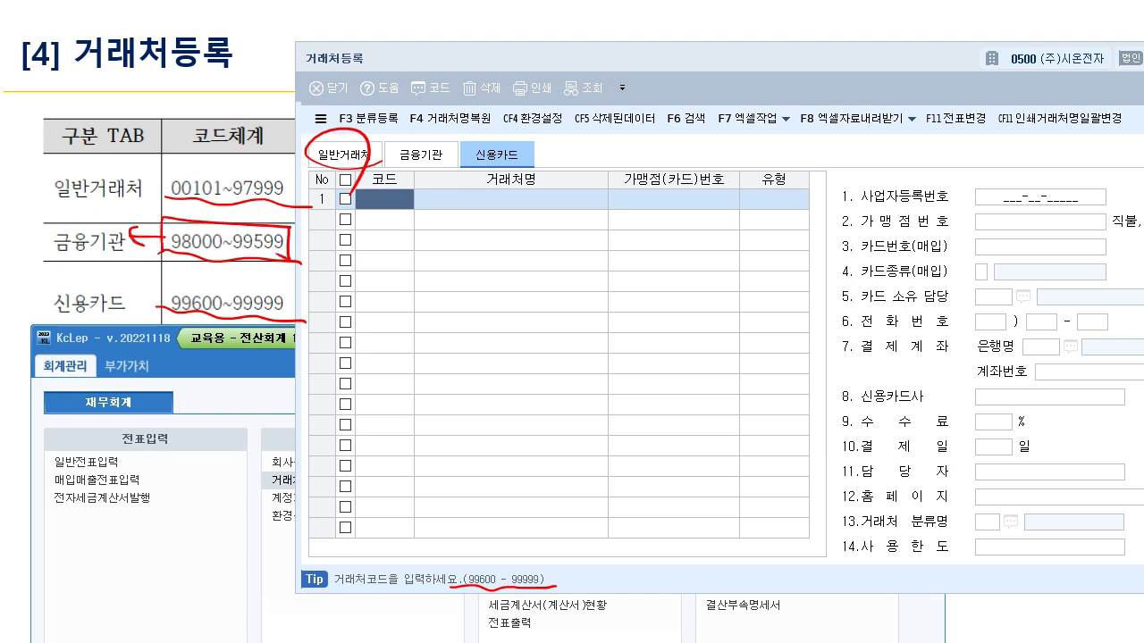
pyautogui.moveTo(166, 313)
pyautogui.mouseDown()
pyautogui.moveTo(295, 283)
pyautogui.moveTo(295, 318)
pyautogui.moveTo(129, 301)
pyautogui.mouseUp()
pyautogui.moveTo(129, 301); pyautogui.dragTo(148, 313)
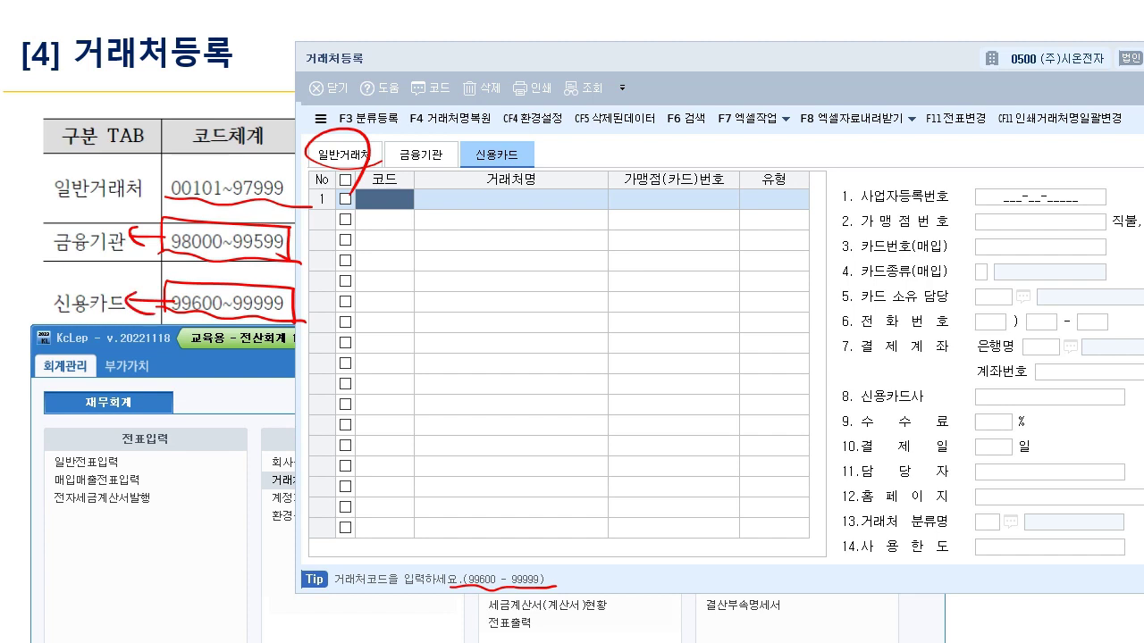
pyautogui.moveTo(166, 199)
pyautogui.mouseDown()
pyautogui.moveTo(295, 163)
pyautogui.moveTo(295, 206)
pyautogui.moveTo(132, 178)
pyautogui.moveTo(153, 193)
pyautogui.mouseUp()
# - Erase the ink, advance to the 일반거래처 input example, and return to 거래처등록
pyautogui.press('e')
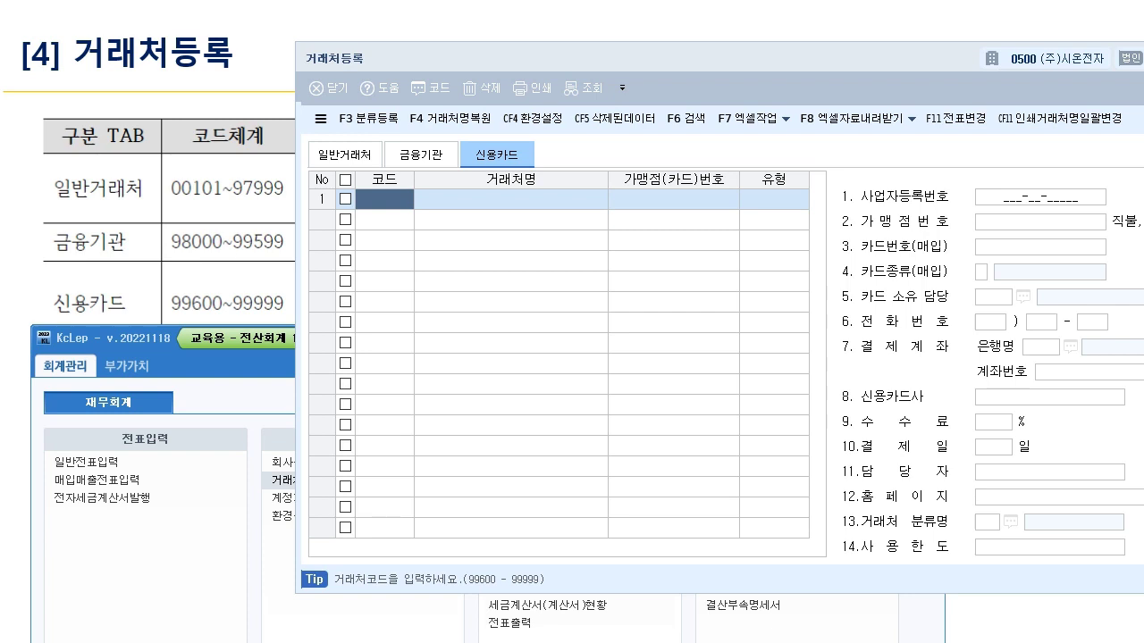
pyautogui.hotkey('alt', 'Tab')
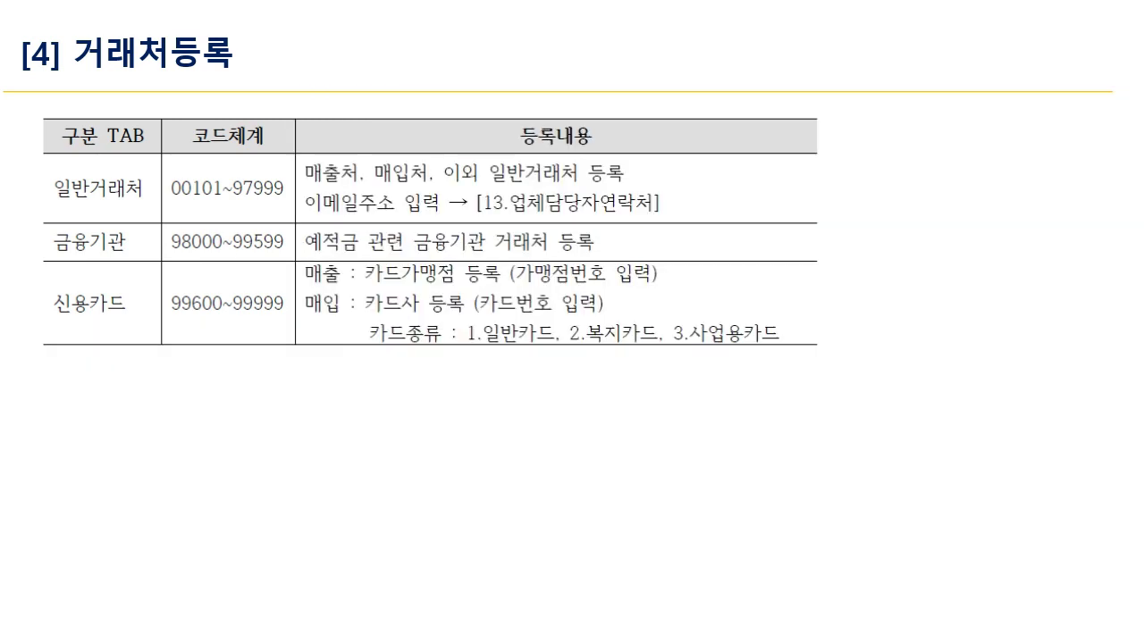
pyautogui.press('Right')
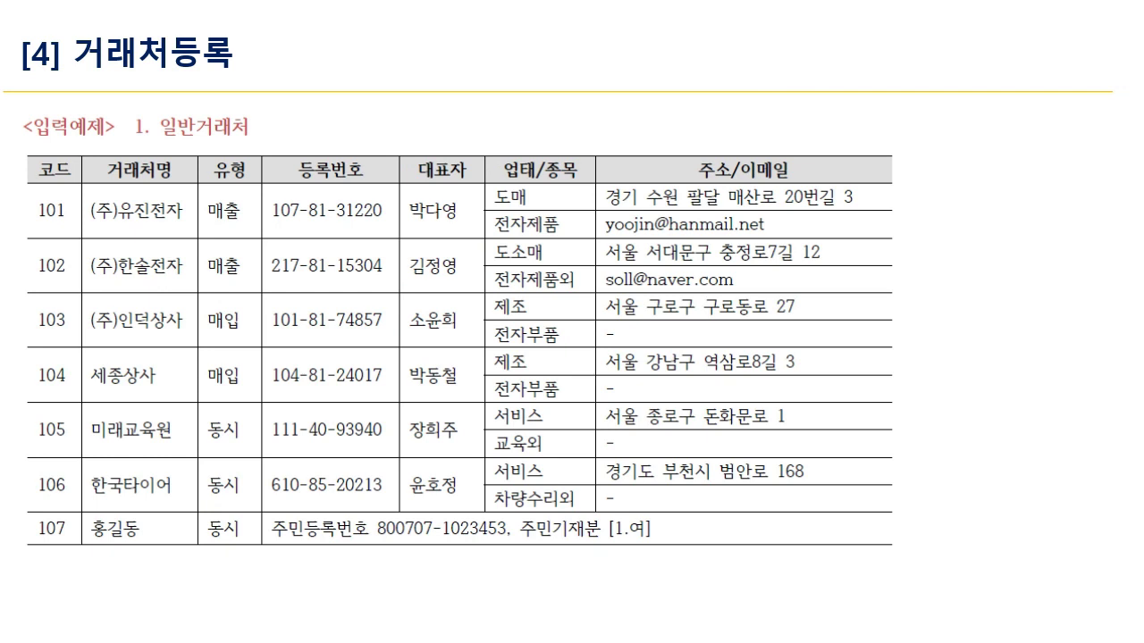
pyautogui.hotkey('alt', 'Tab')
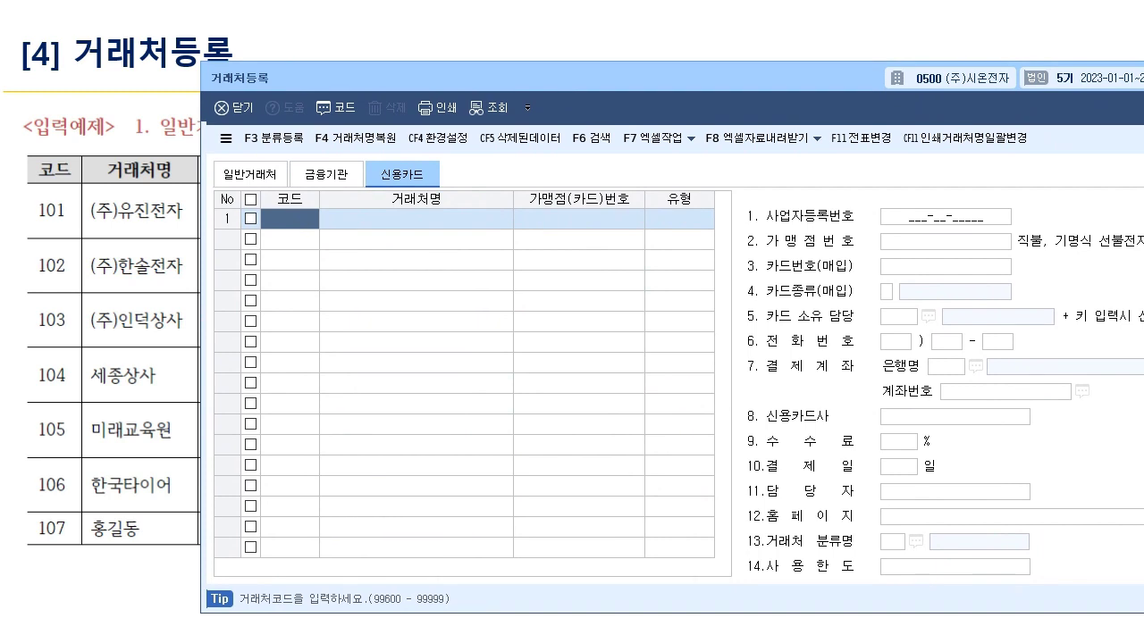
# - Enter code 101 in the first row, then delete the mistaken [99600]101 entry, confirming
pyautogui.click(402, 219)
pyautogui.write('101')
pyautogui.press('Return')
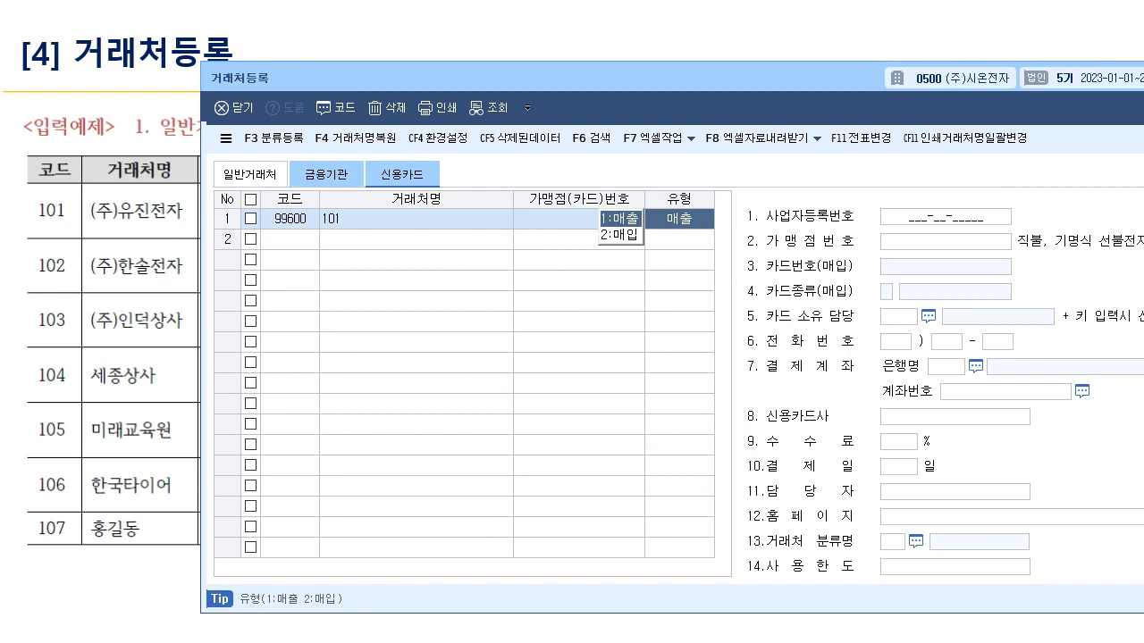
pyautogui.click(387, 107)
pyautogui.press('Return')
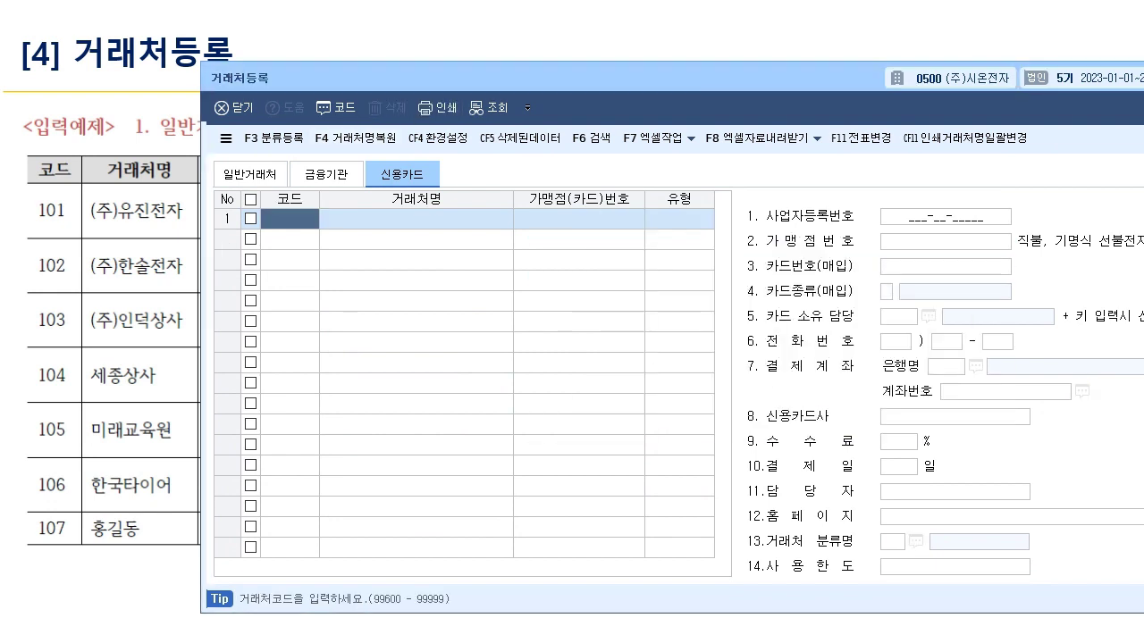
# - Enter client code 00101 named (주)유진전자 with type 1:매출
pyautogui.write('101')
pyautogui.press('Return')
pyautogui.write('(ㅈ')
pyautogui.write('주)유진전자')
pyautogui.press('Return')
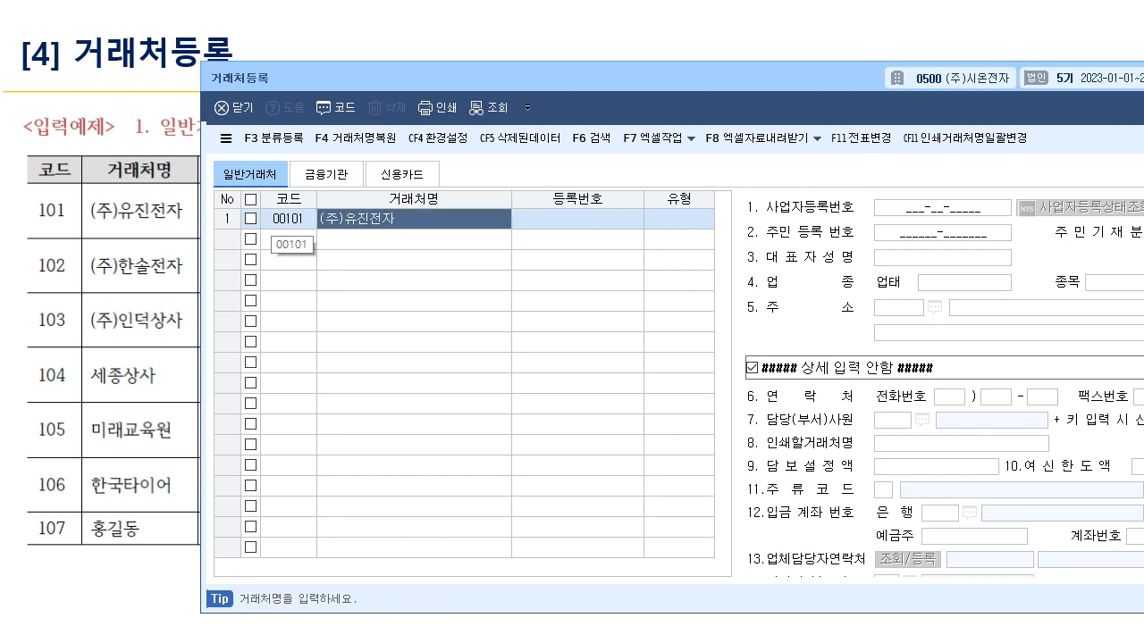
pyautogui.press('Return')
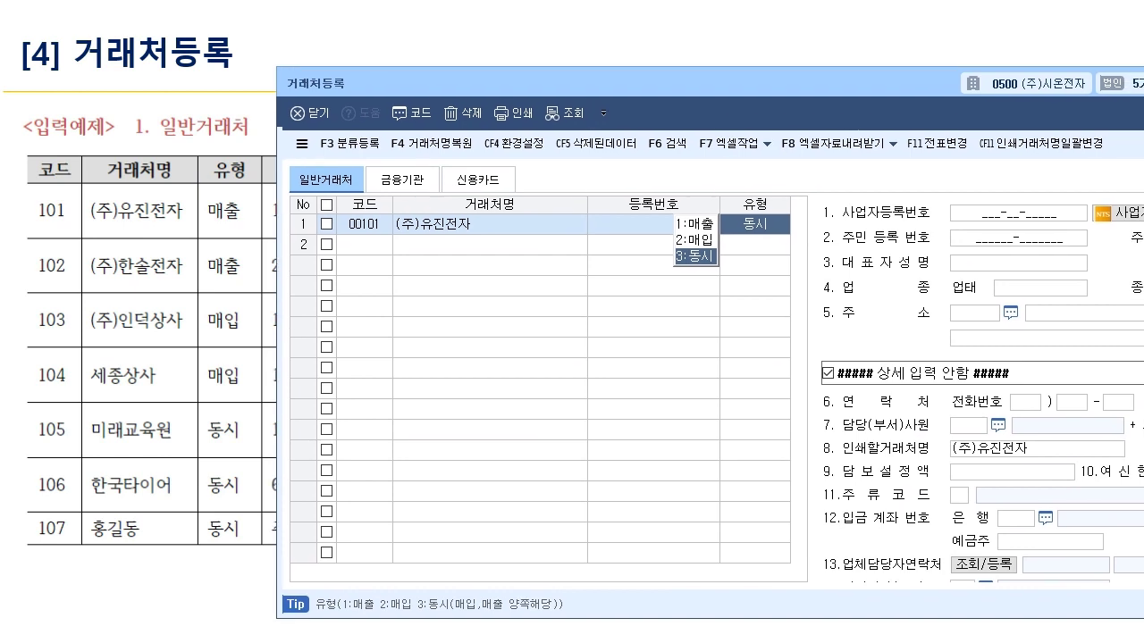
pyautogui.press('1')
pyautogui.press('Return')
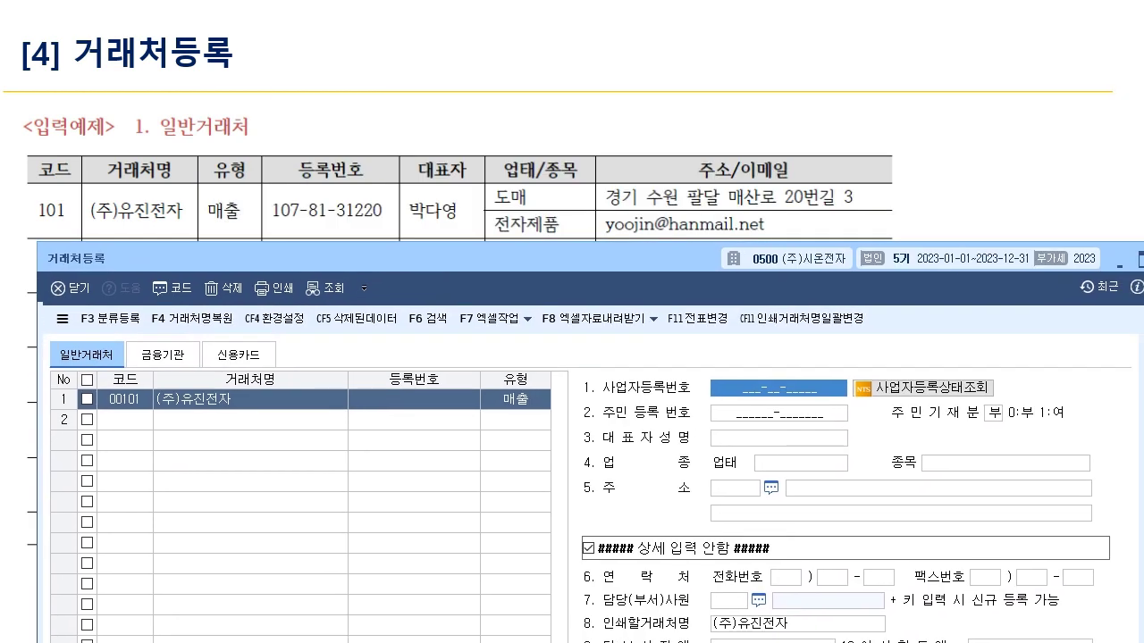
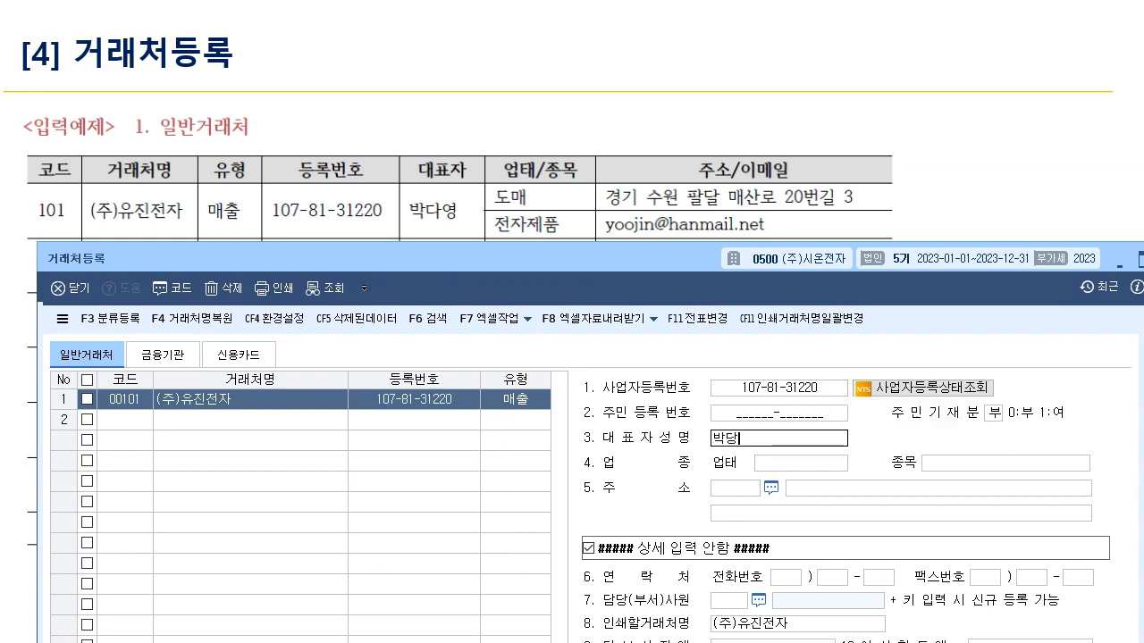
pyautogui.press('Return')
pyautogui.write('도매')
pyautogui.press('Return')
pyautogui.write('전자제품')
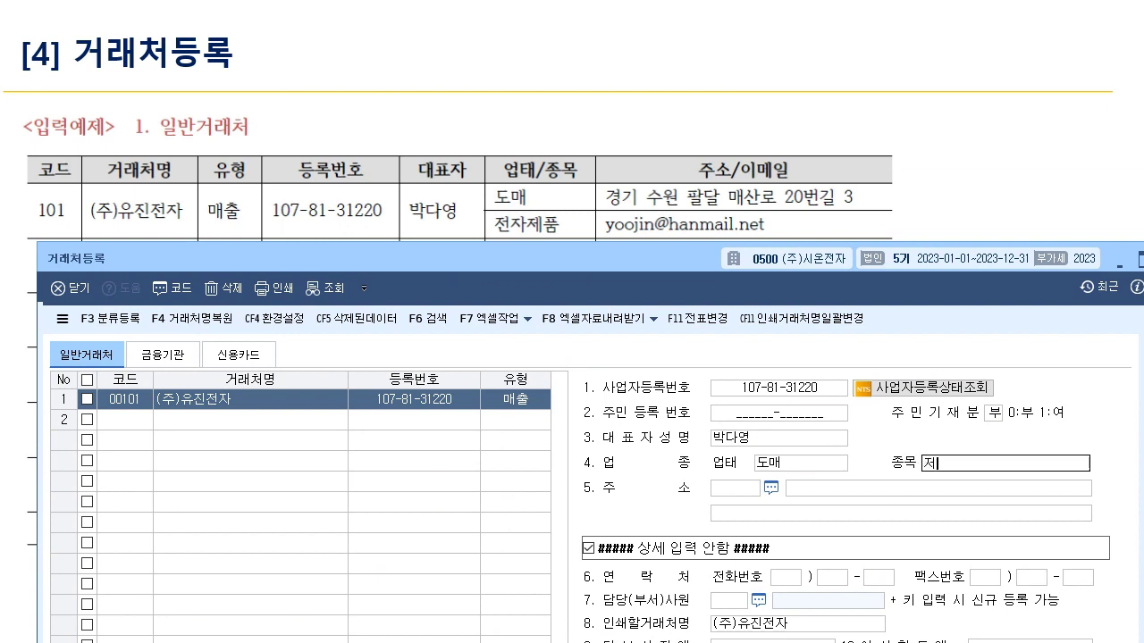
pyautogui.press('Return')
pyautogui.press('Return')
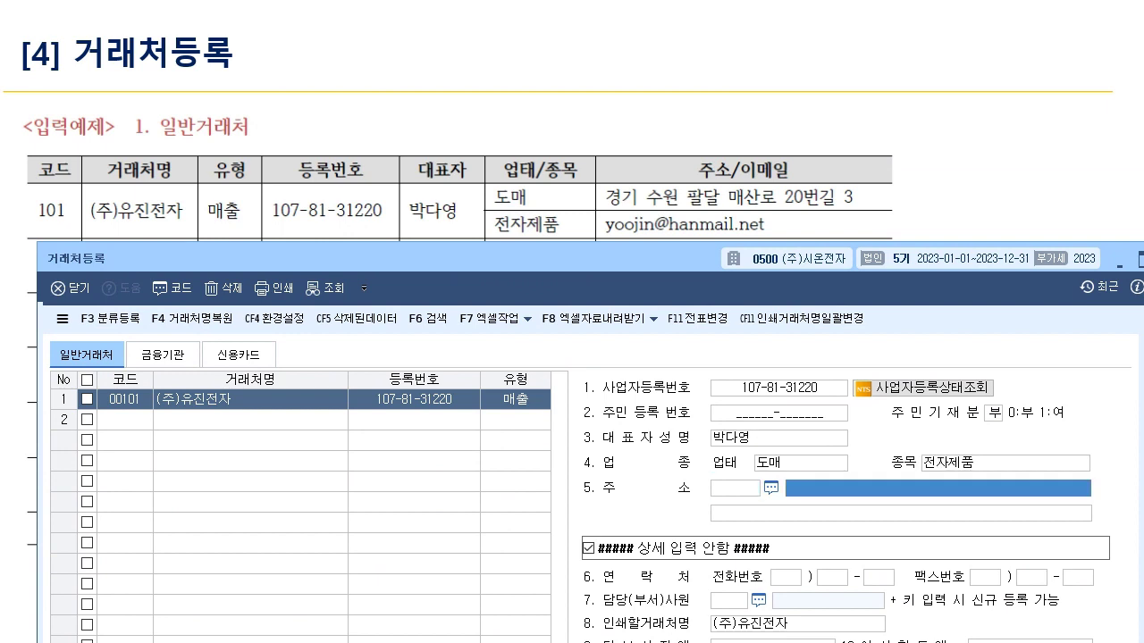
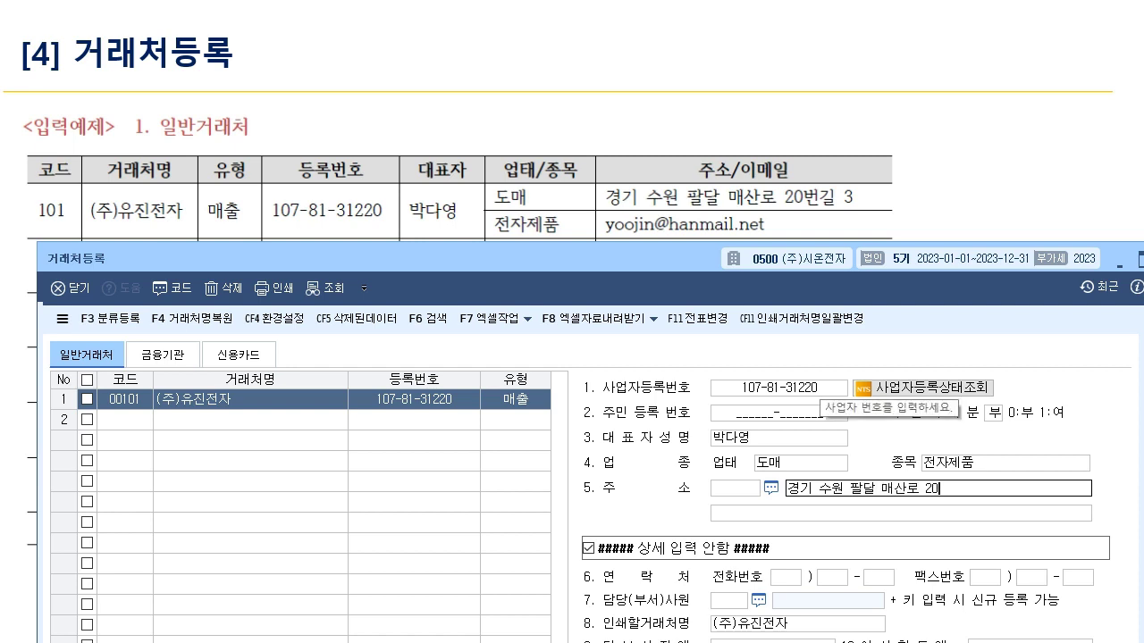
pyautogui.press('Return')
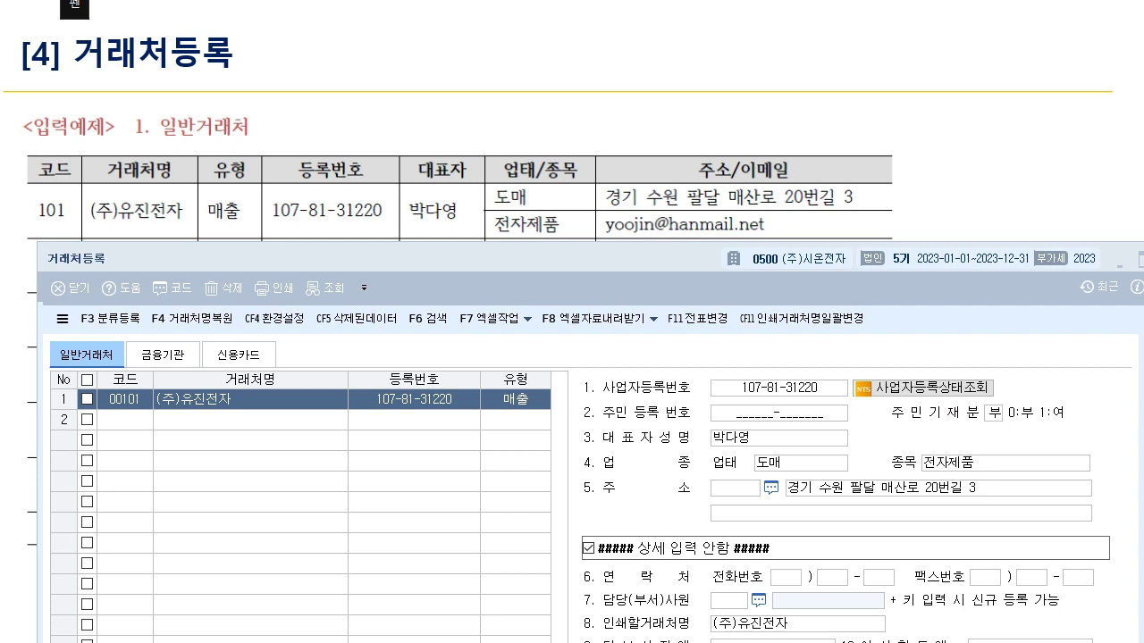
# - Annotate the example's client name and e-mail, drawing a line to the contact row
pyautogui.moveTo(88, 230); pyautogui.dragTo(211, 228)
pyautogui.moveTo(595, 241); pyautogui.dragTo(783, 235)
pyautogui.moveTo(810, 225); pyautogui.dragTo(808, 240)
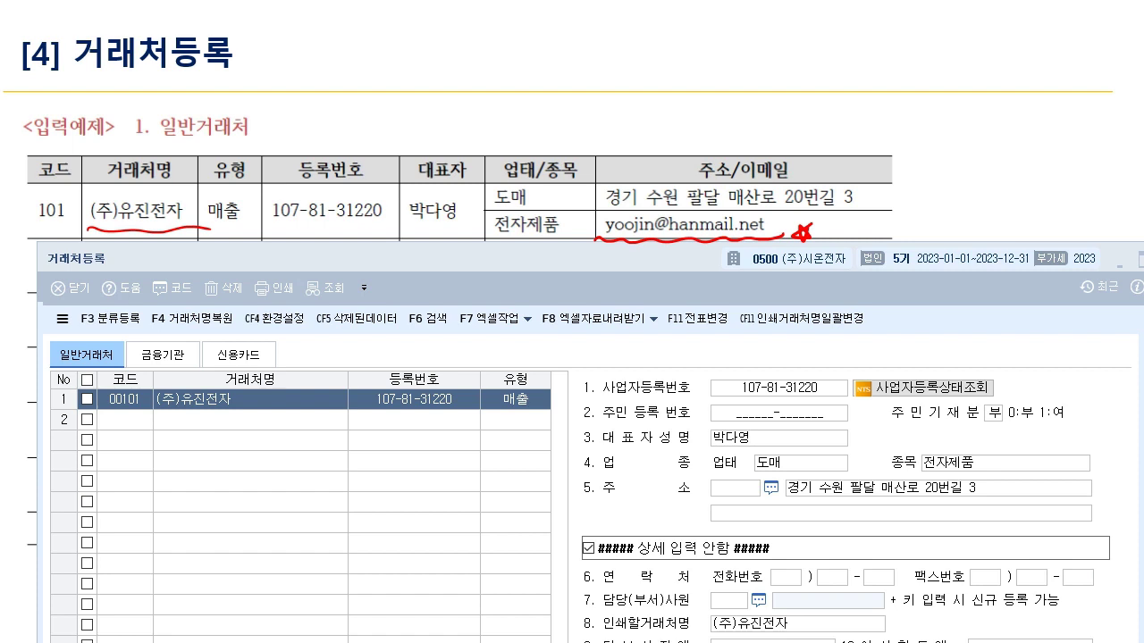
pyautogui.moveTo(595, 236)
pyautogui.mouseDown()
pyautogui.moveTo(617, 207)
pyautogui.moveTo(809, 211)
pyautogui.moveTo(765, 237)
pyautogui.mouseUp()
pyautogui.moveTo(695, 238); pyautogui.dragTo(610, 642)
pyautogui.moveTo(610, 480)
pyautogui.mouseDown()
pyautogui.moveTo(629, 577)
pyautogui.moveTo(672, 611)
pyautogui.moveTo(763, 611)
pyautogui.moveTo(770, 594)
pyautogui.moveTo(765, 612)
pyautogui.mouseUp()
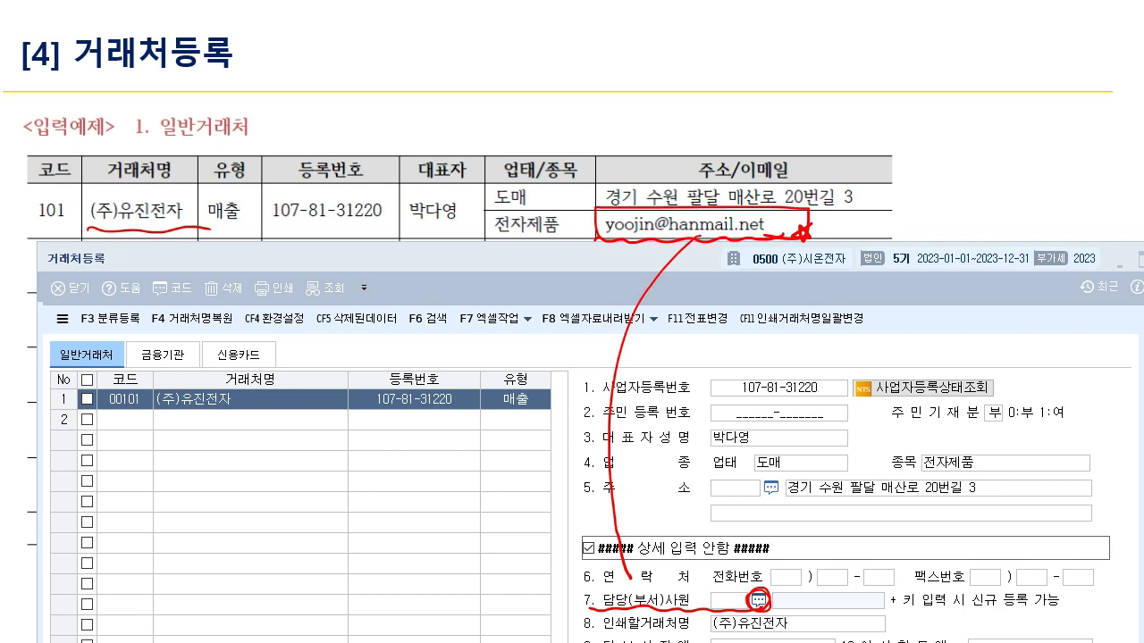
# - Open and close the staff lookup, then drag the 거래처등록 window aside to show the 주소/이메일 column
pyautogui.click(759, 600)
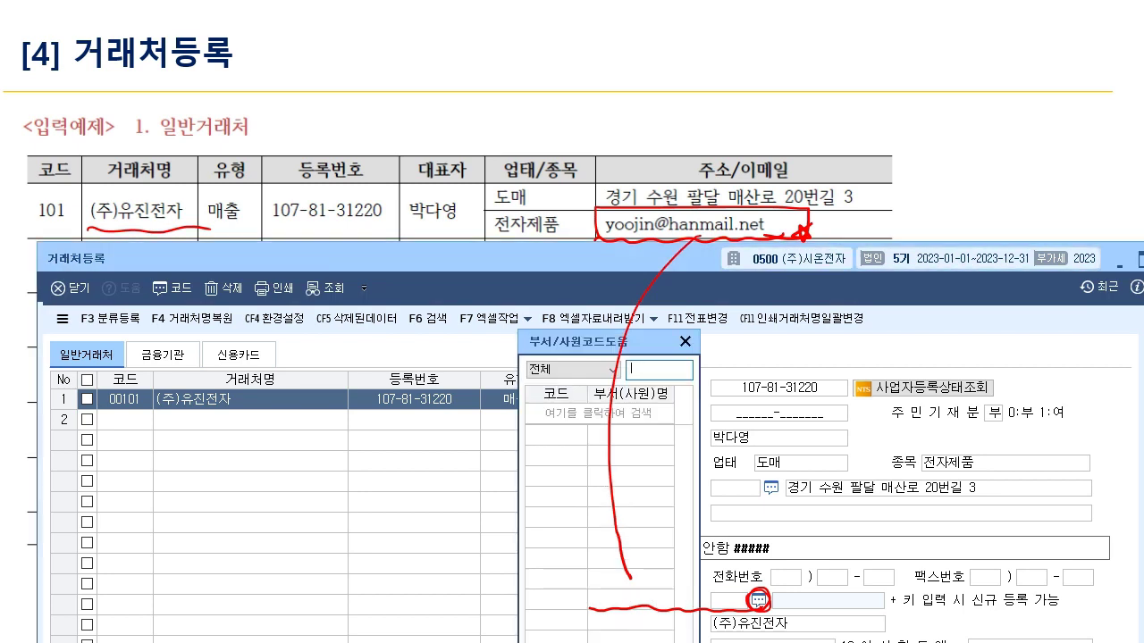
pyautogui.click(685, 342)
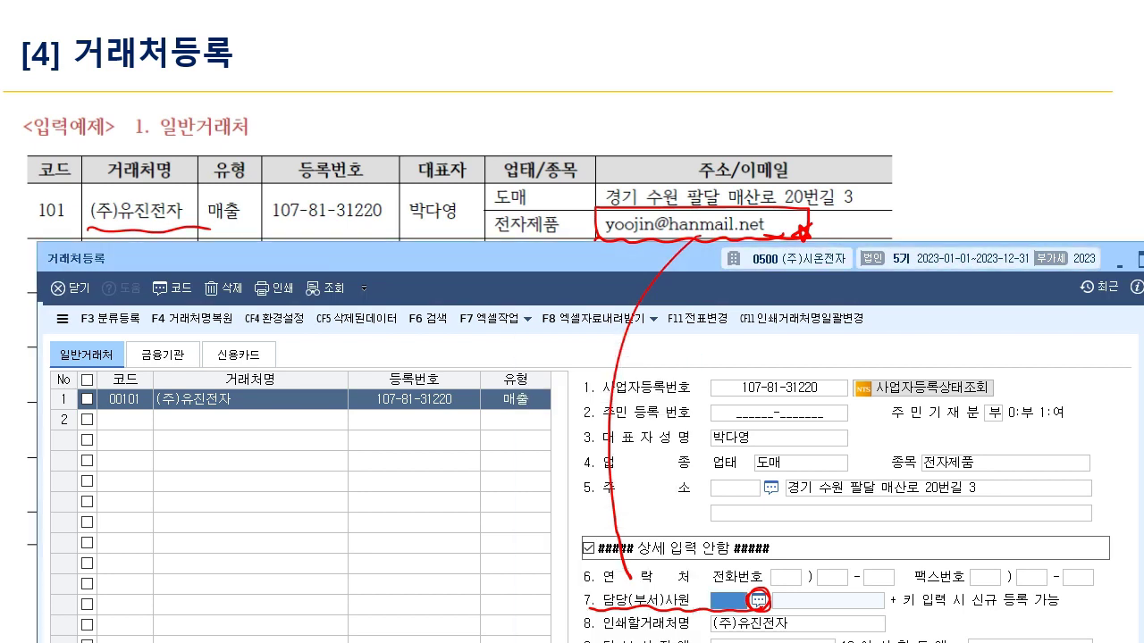
pyautogui.press('F2')
pyautogui.press('Escape')
pyautogui.press('Escape')
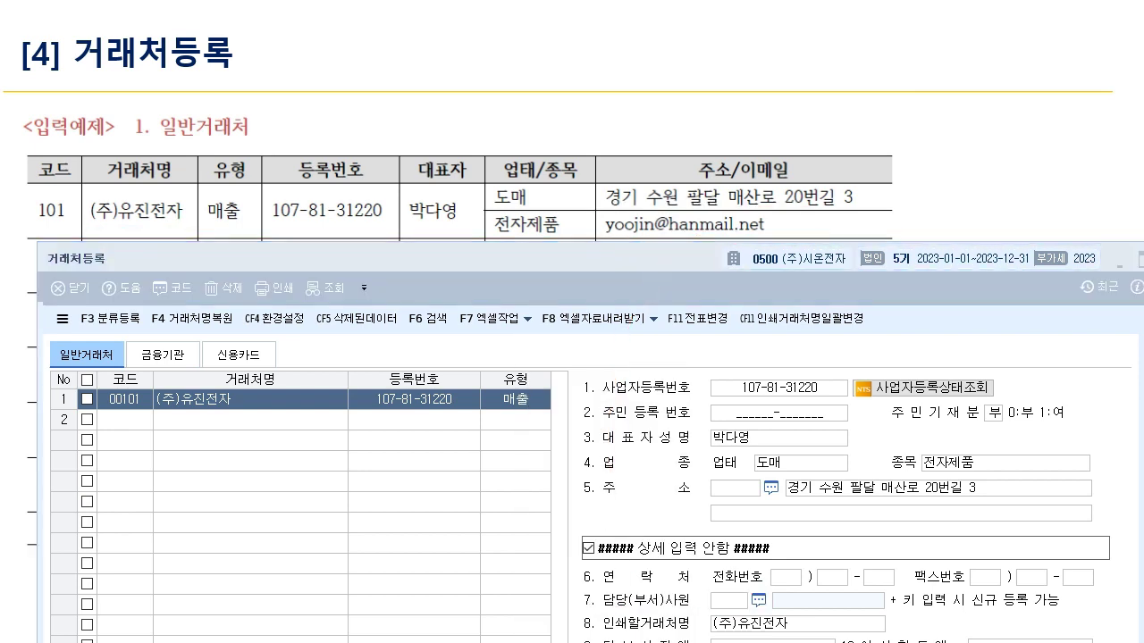
pyautogui.moveTo(447, 258); pyautogui.dragTo(441, 88)
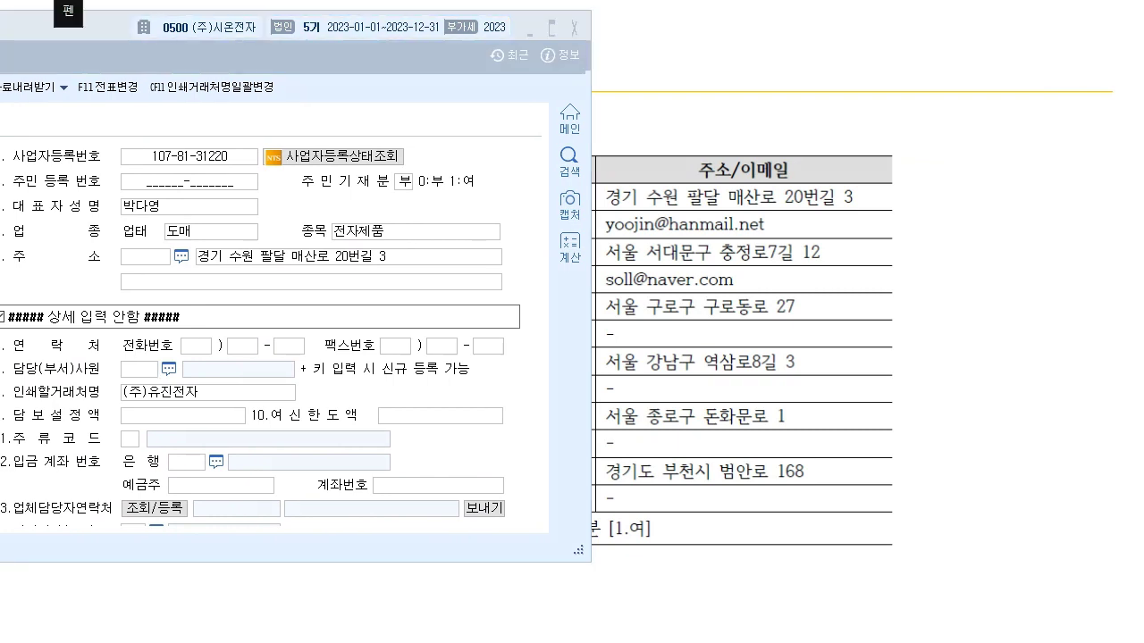
# - Mark the sample e-mail and draw an arrow to the 13.업체담당자연락처 field
pyautogui.moveTo(599, 241)
pyautogui.mouseDown()
pyautogui.moveTo(597, 212)
pyautogui.moveTo(765, 214)
pyautogui.moveTo(771, 239)
pyautogui.moveTo(783, 239)
pyautogui.mouseUp()
pyautogui.moveTo(8, 517); pyautogui.dragTo(110, 514)
pyautogui.moveTo(166, 492)
pyautogui.mouseDown()
pyautogui.moveTo(172, 525)
pyautogui.moveTo(192, 517)
pyautogui.mouseUp()
pyautogui.moveTo(617, 204)
pyautogui.mouseDown()
pyautogui.moveTo(633, 229)
pyautogui.moveTo(148, 487)
pyautogui.moveTo(136, 511)
pyautogui.mouseUp()
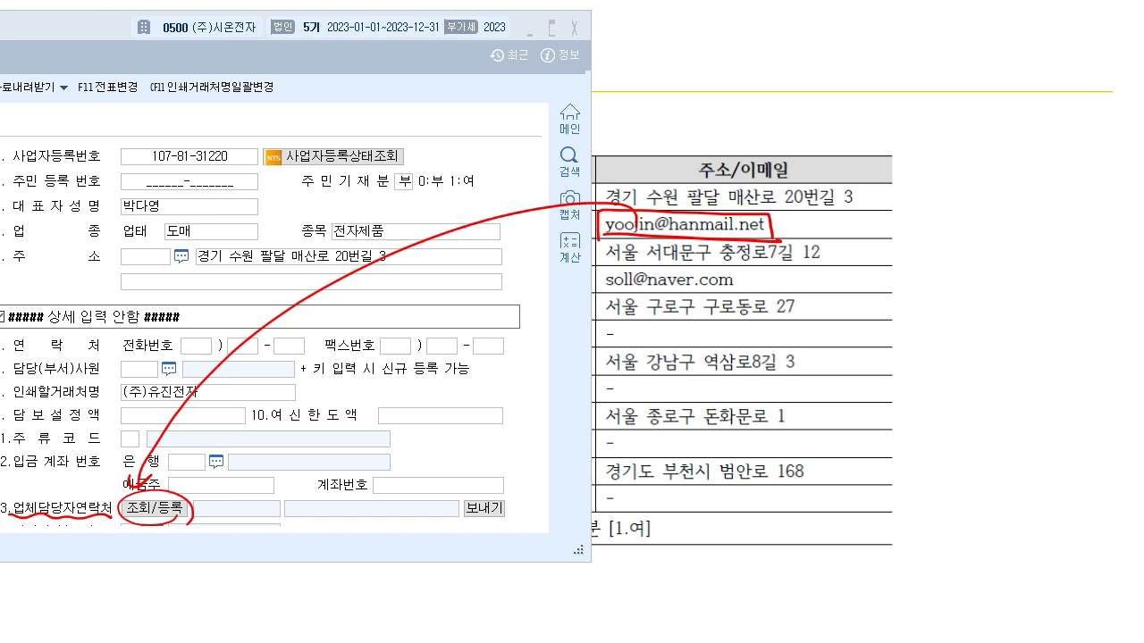
# - Add a 1.사용 contact with the example's e-mail address in 담당자메일주소, then close the dialog
pyautogui.click(152, 507)
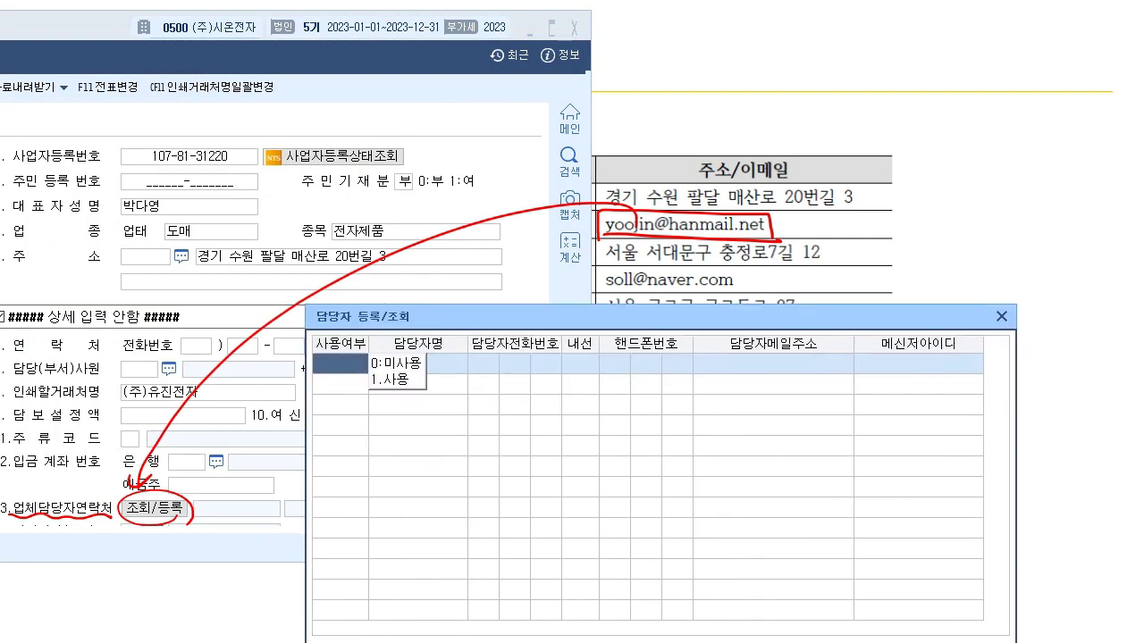
pyautogui.press('1')
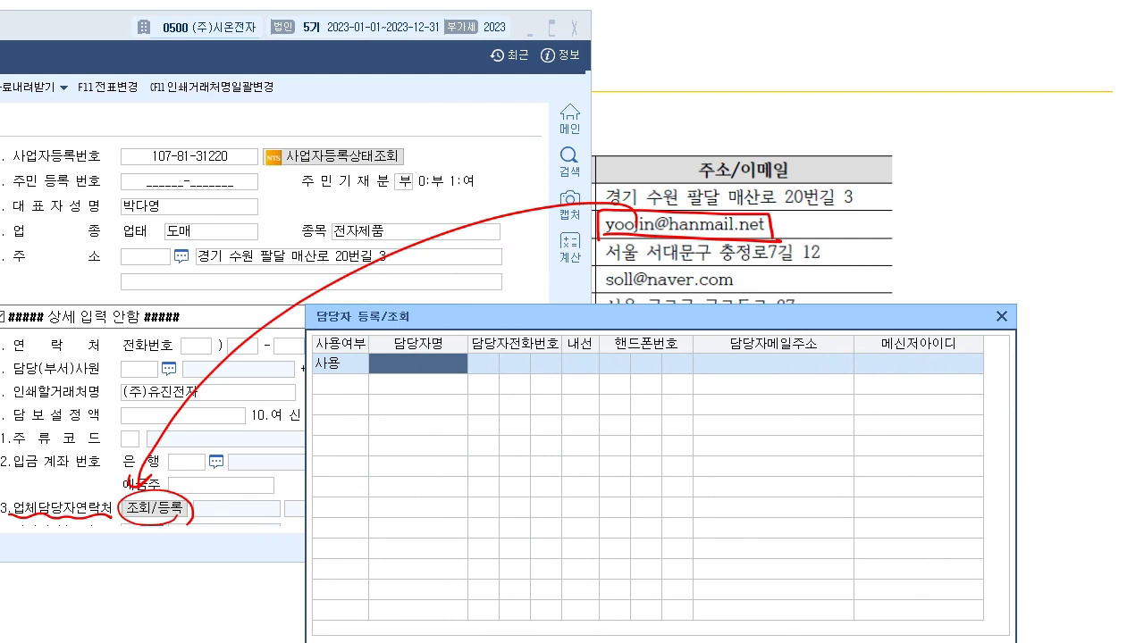
pyautogui.press('Return')
pyautogui.press('Return')
pyautogui.press('Return')
pyautogui.press('Return')
pyautogui.press('Return')
pyautogui.press('Return')
pyautogui.press('Return')
pyautogui.press('Return')
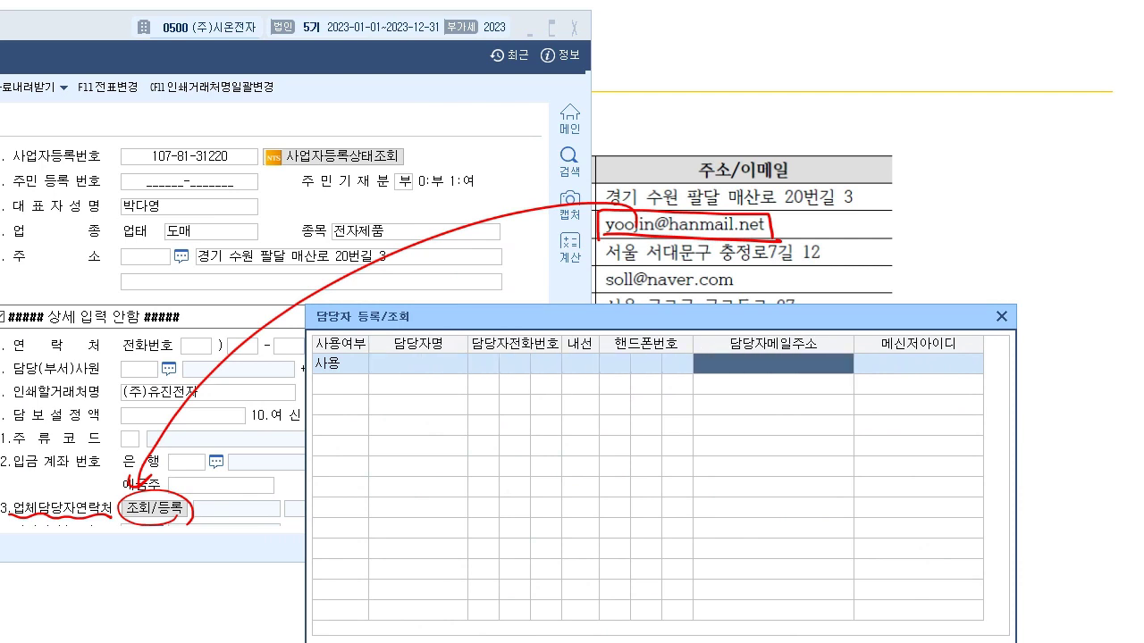
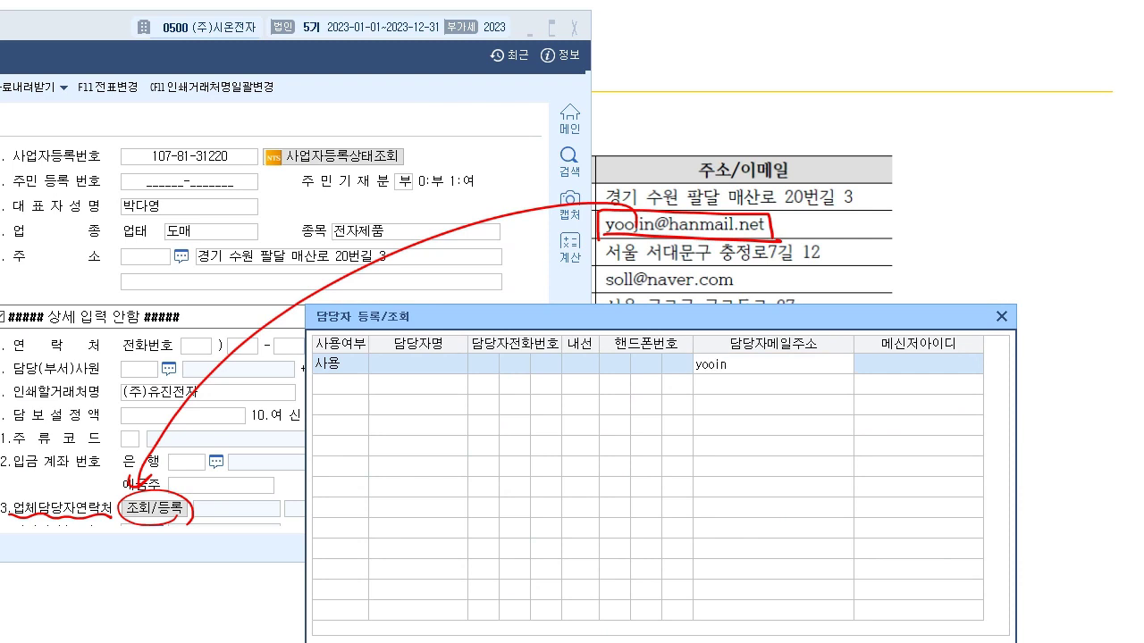
pyautogui.press('Return')
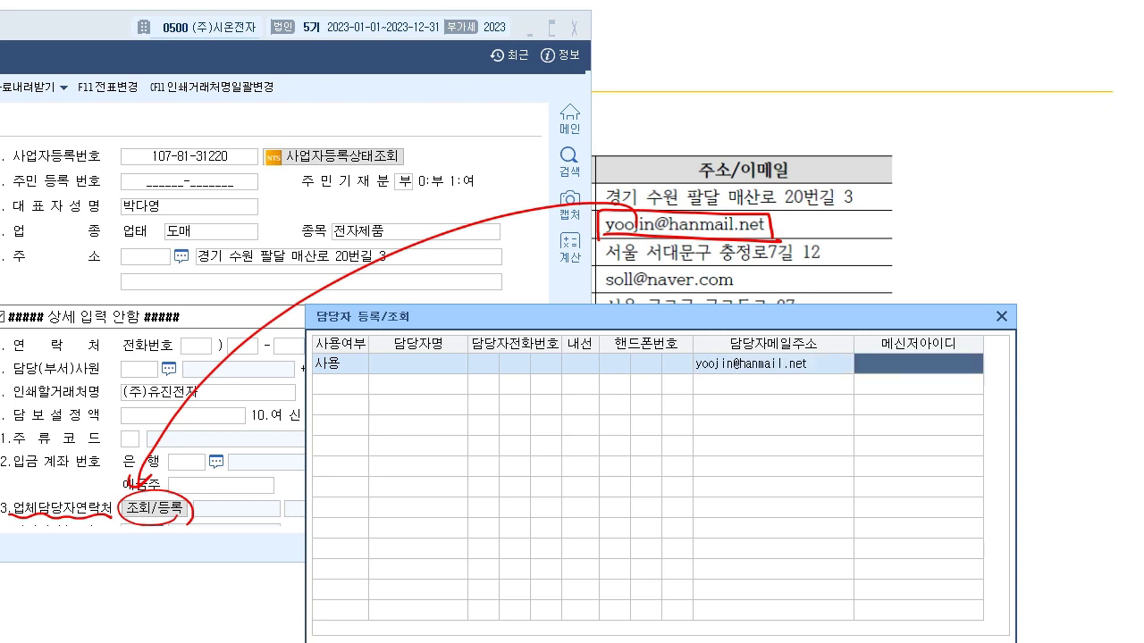
pyautogui.moveTo(661, 317); pyautogui.dragTo(641, 211)
pyautogui.press('Escape')
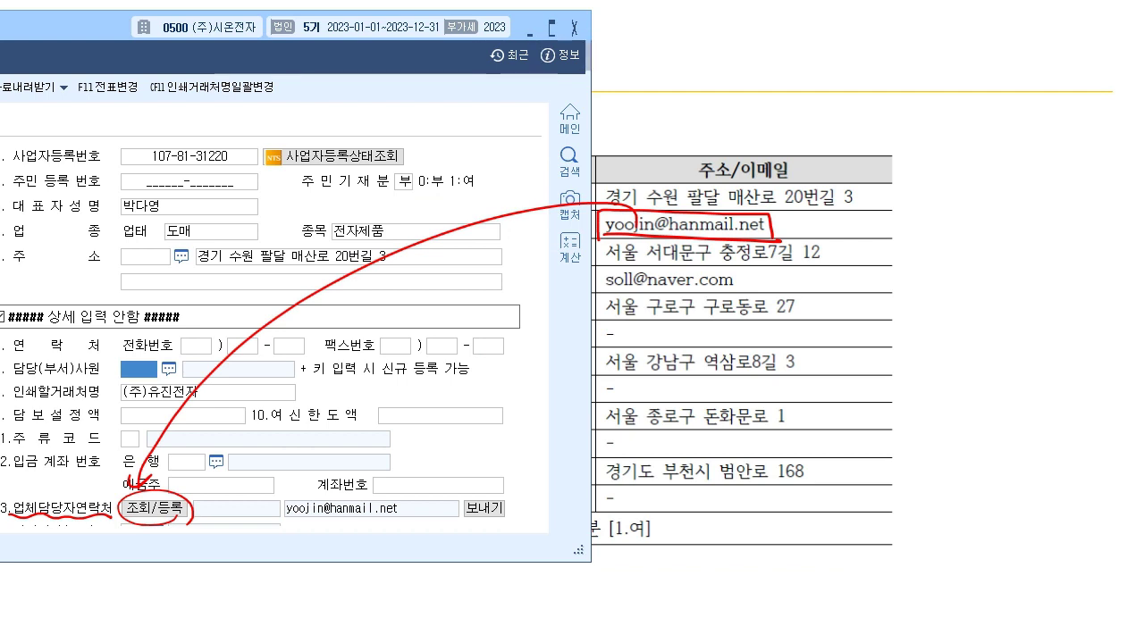
pyautogui.press('Escape')
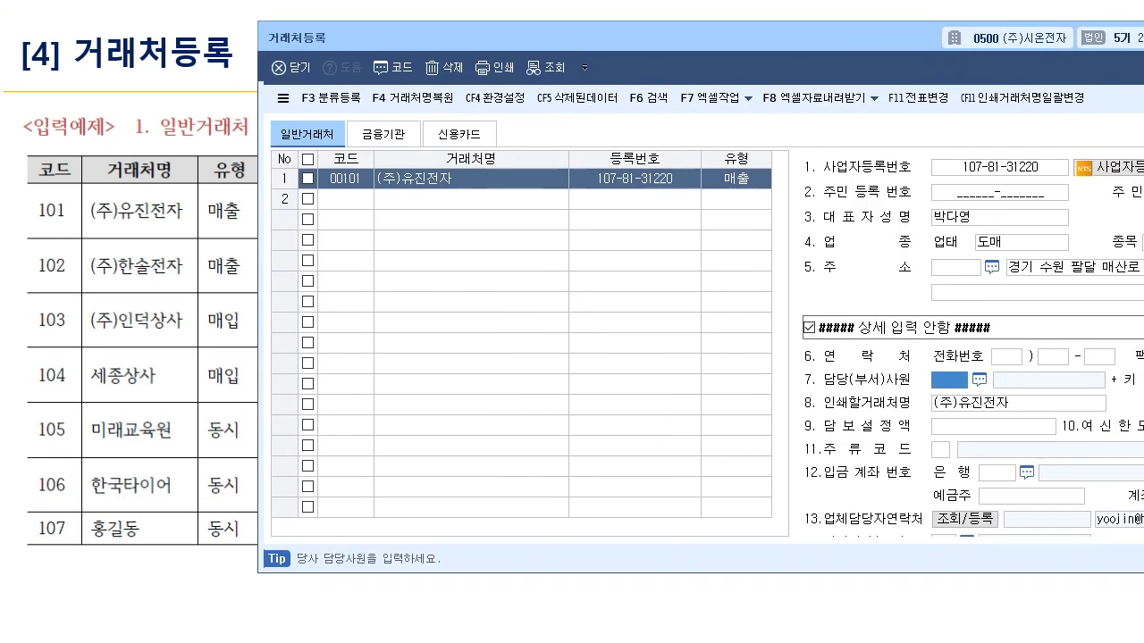
# - Start row 2 with code 102, name (주)한솔전자 and type 1:매출
pyautogui.click(354, 198)
pyautogui.press('Return')
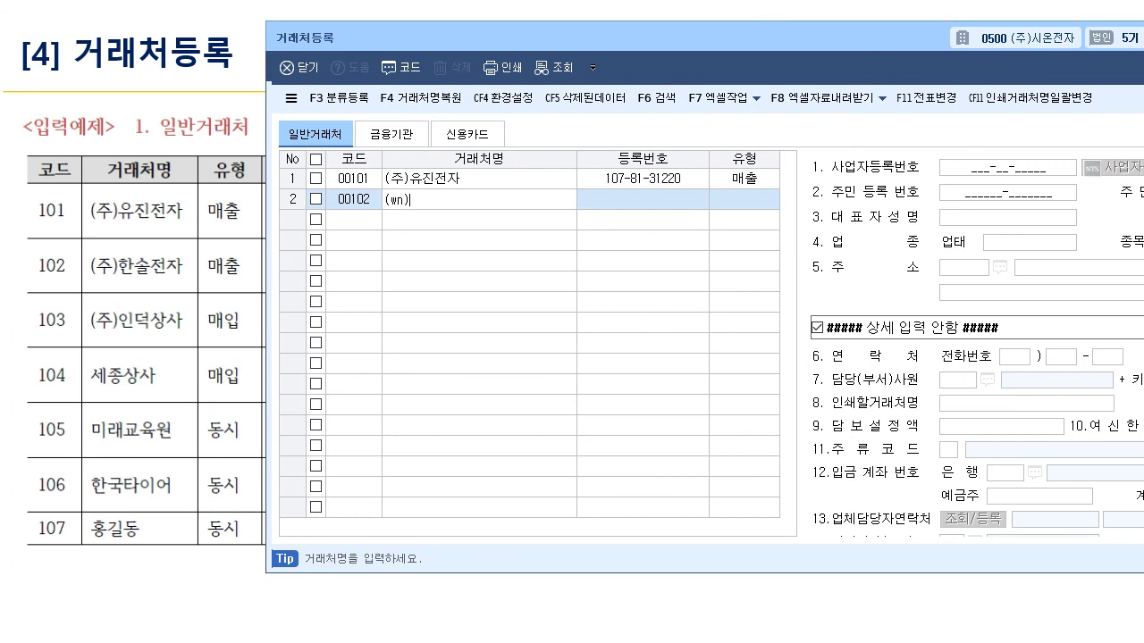
pyautogui.press('Return')
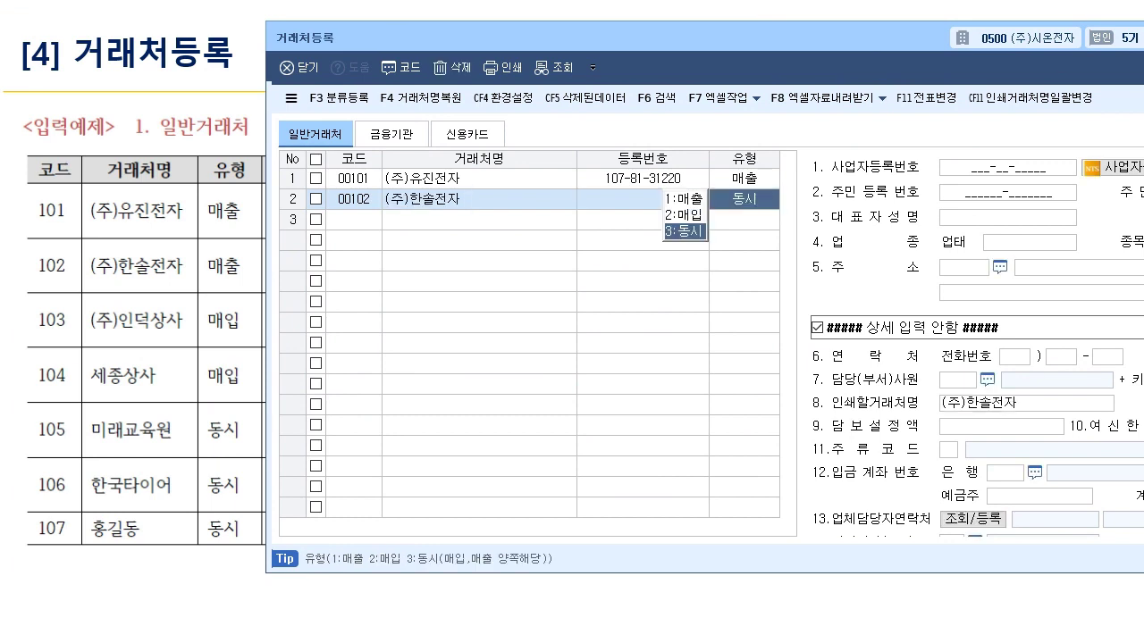
pyautogui.press('Return')
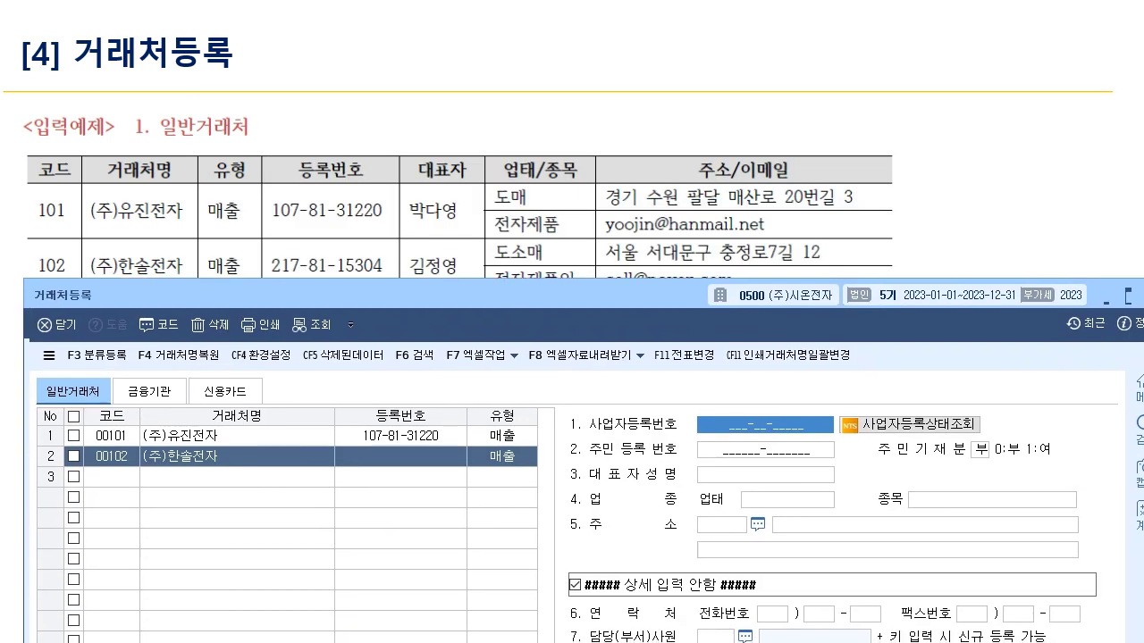
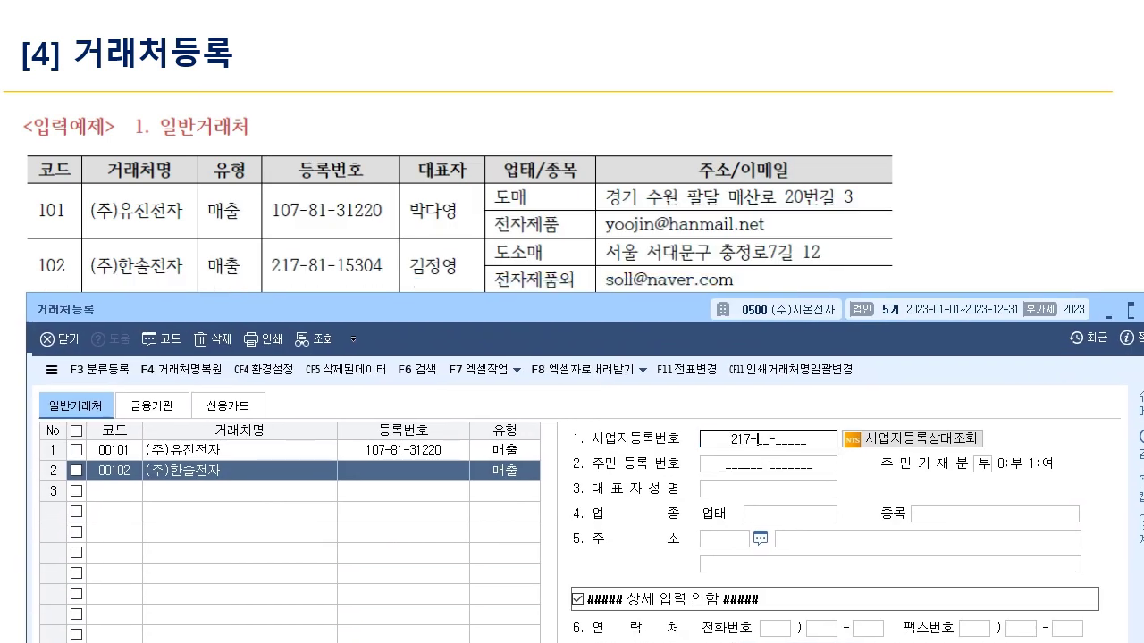
pyautogui.press('Return')
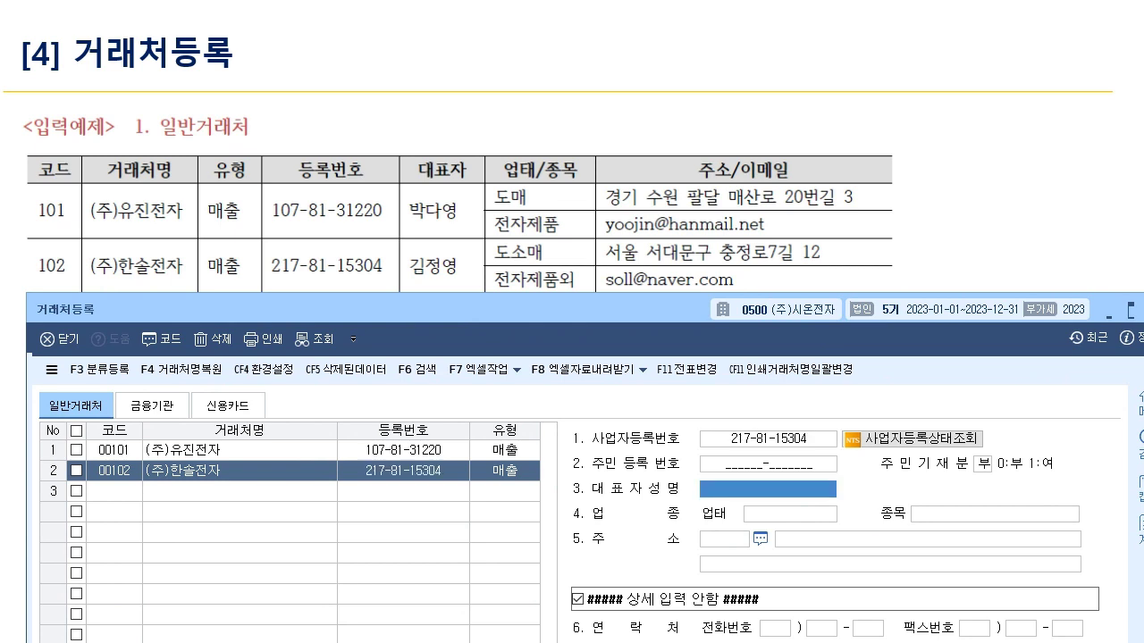
pyautogui.press('Return')
pyautogui.press('Return')
pyautogui.press('Return')
pyautogui.press('Return')
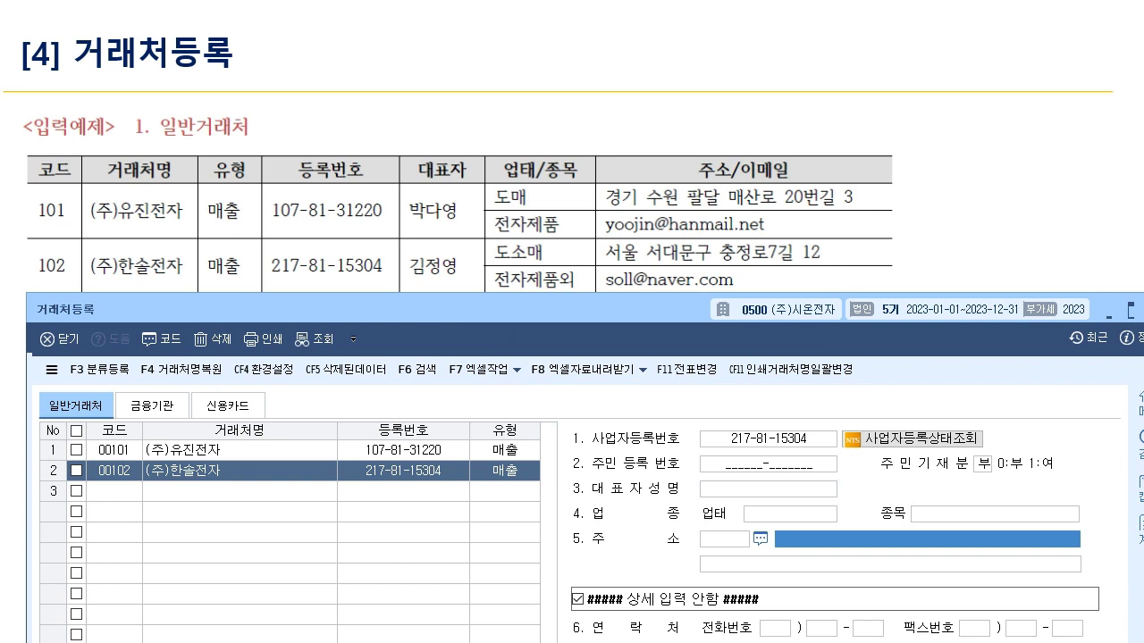
pyautogui.press('Return')
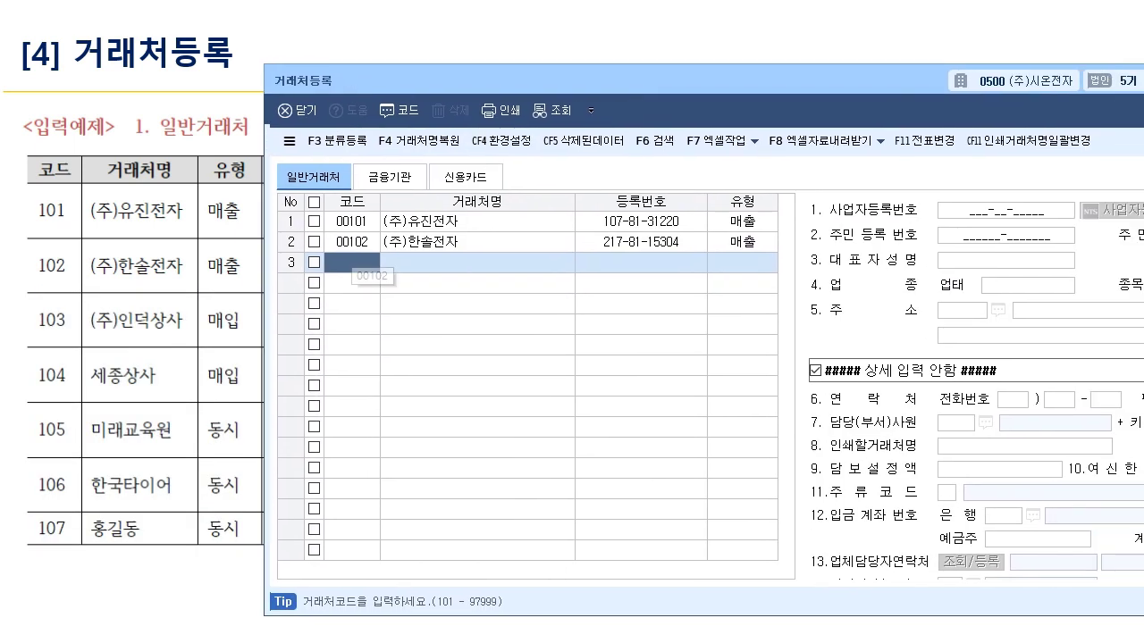
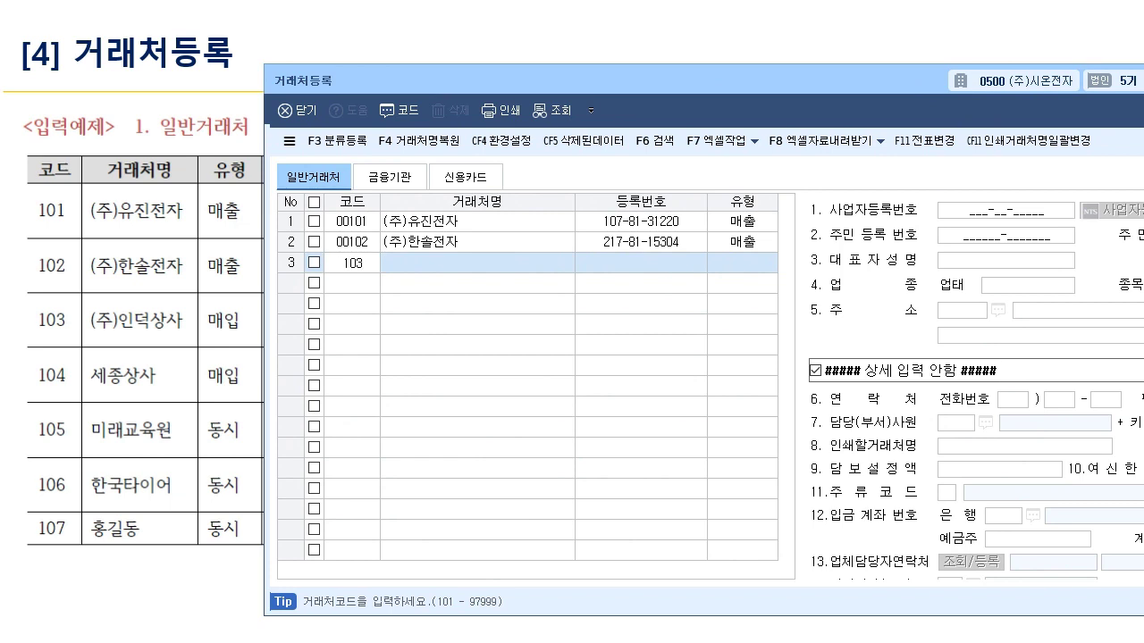
pyautogui.press('Return')
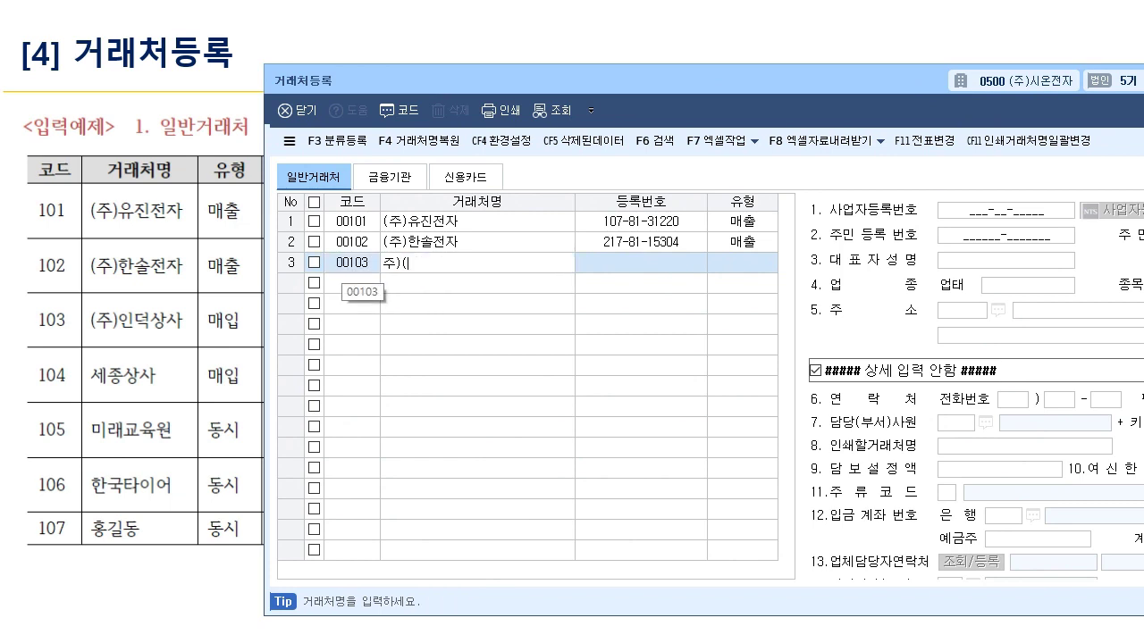
pyautogui.press('Return')
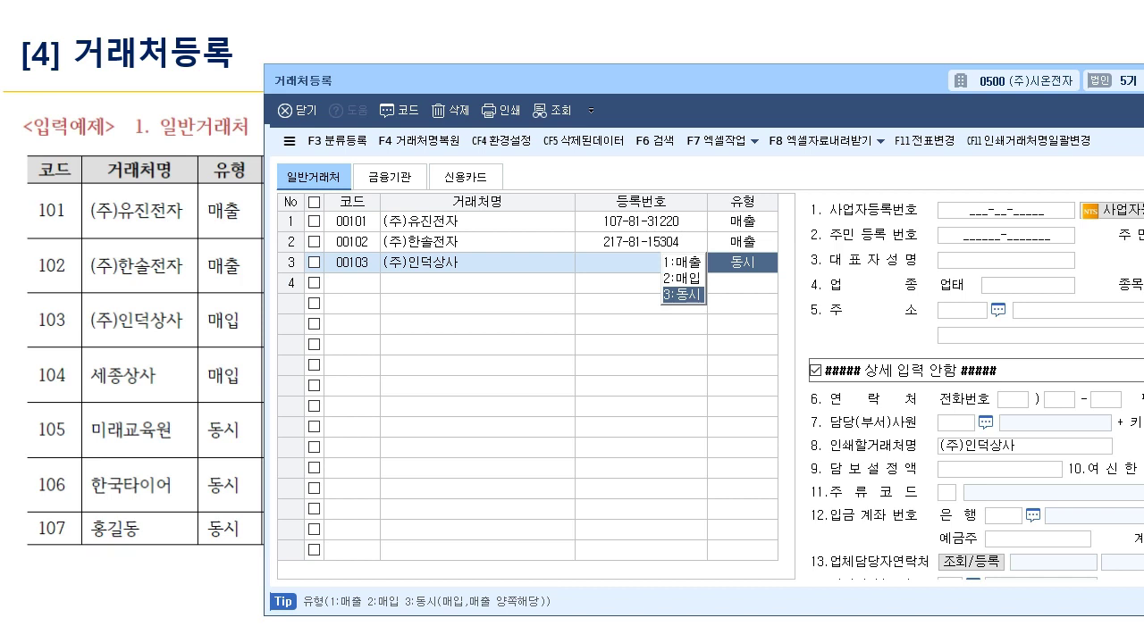
pyautogui.press('Up')
pyautogui.press('Return')
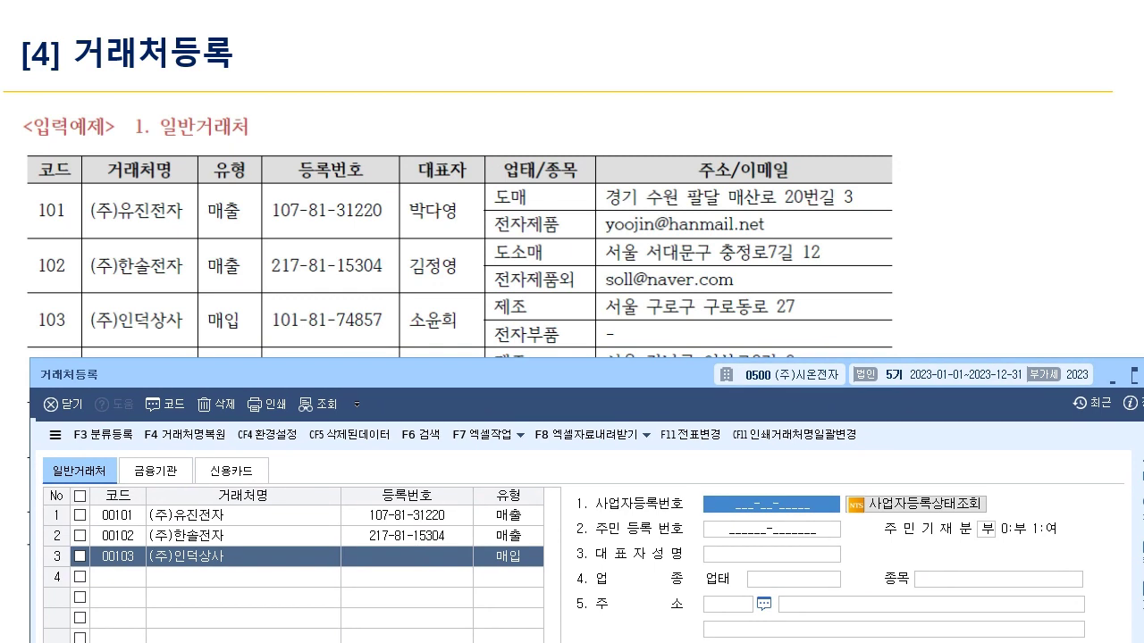
pyautogui.press('Return')
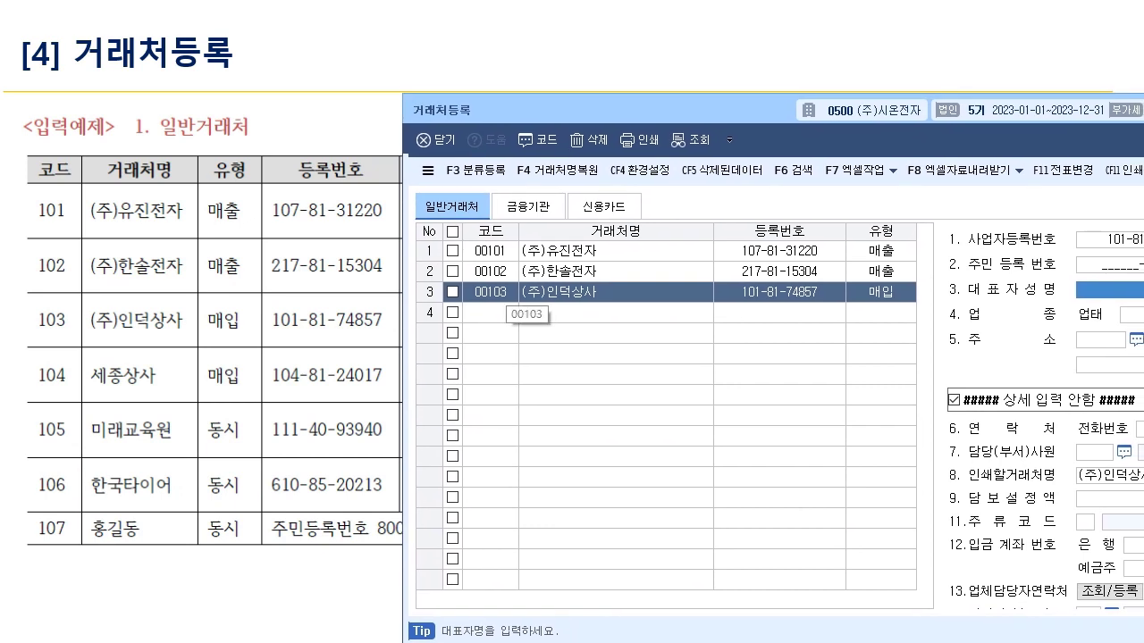
# - Start row 4 with code 104 and begin typing the name 세종상사
pyautogui.click(490, 313)
pyautogui.write('104')
pyautogui.press('Return')
pyautogui.write('세조종상사')
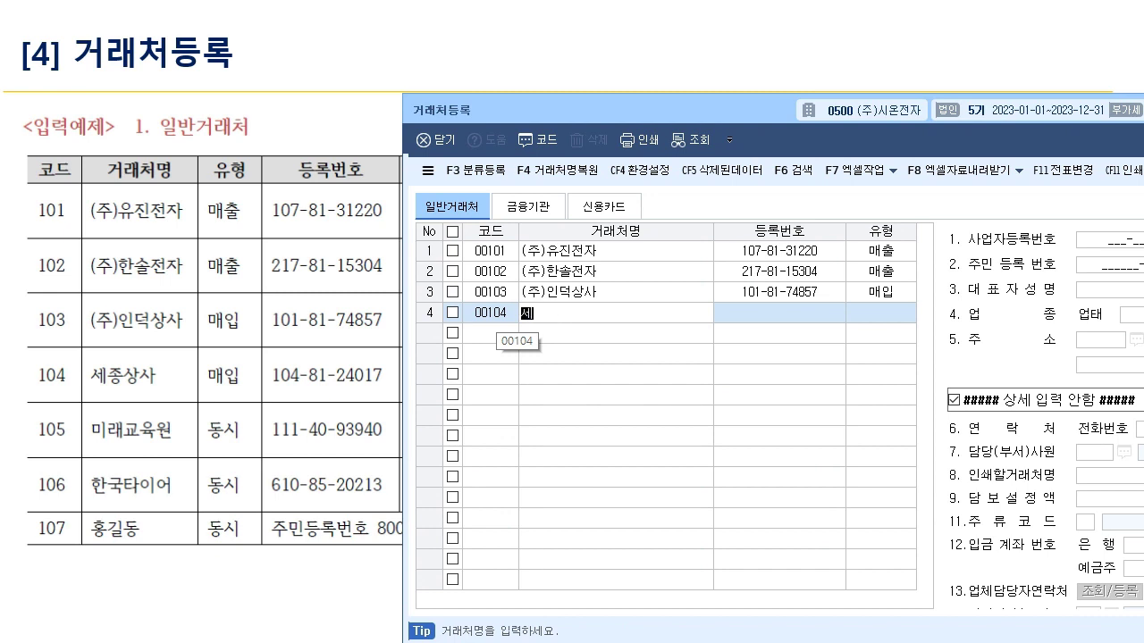
pyautogui.press('Return')
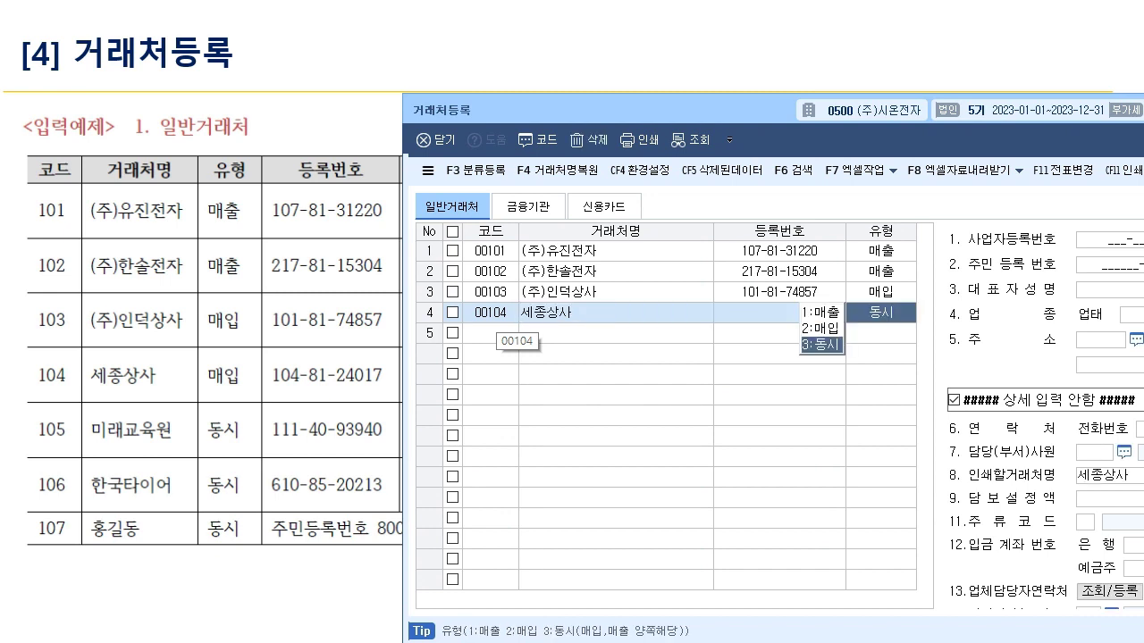
pyautogui.press('2')
pyautogui.press('Return')
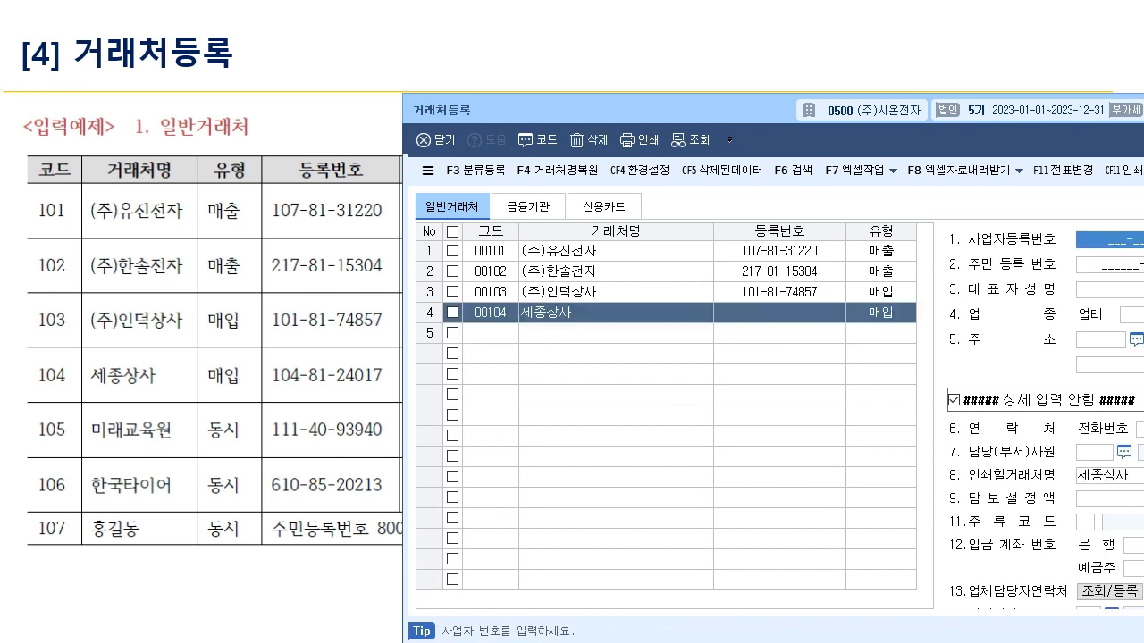
pyautogui.write('10481')
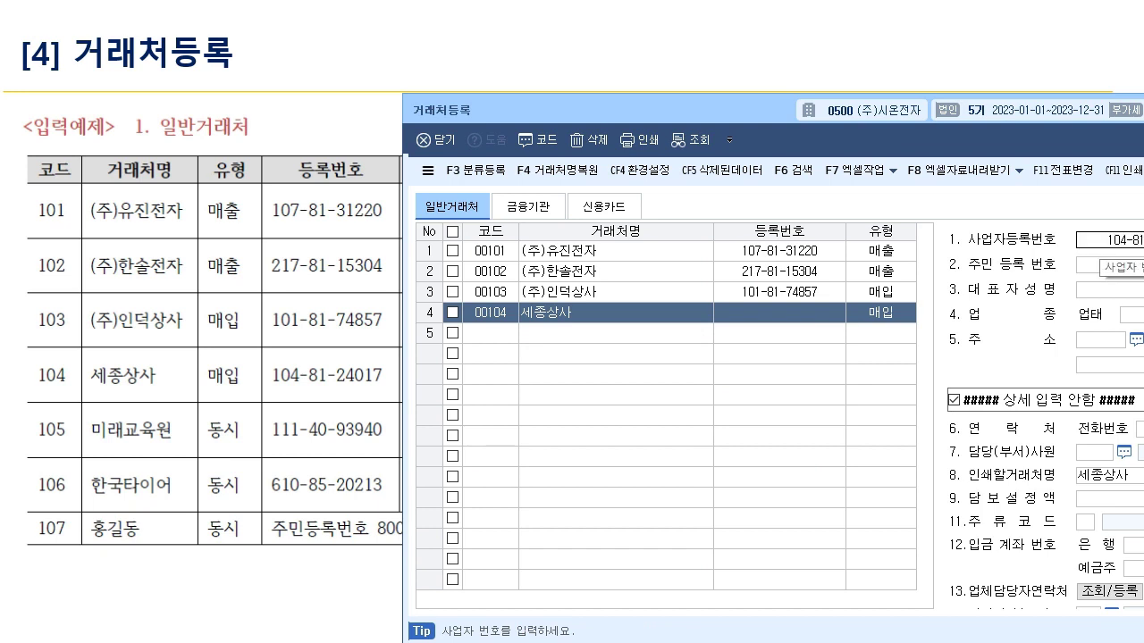
pyautogui.press('Return')
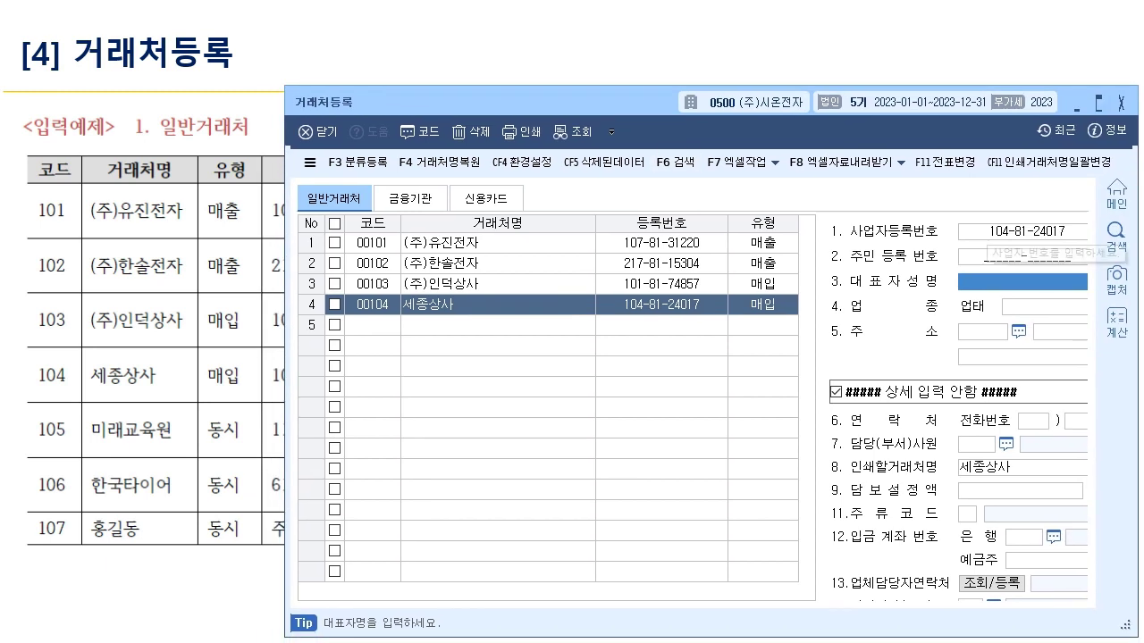
pyautogui.click(373, 326)
pyautogui.write('105')
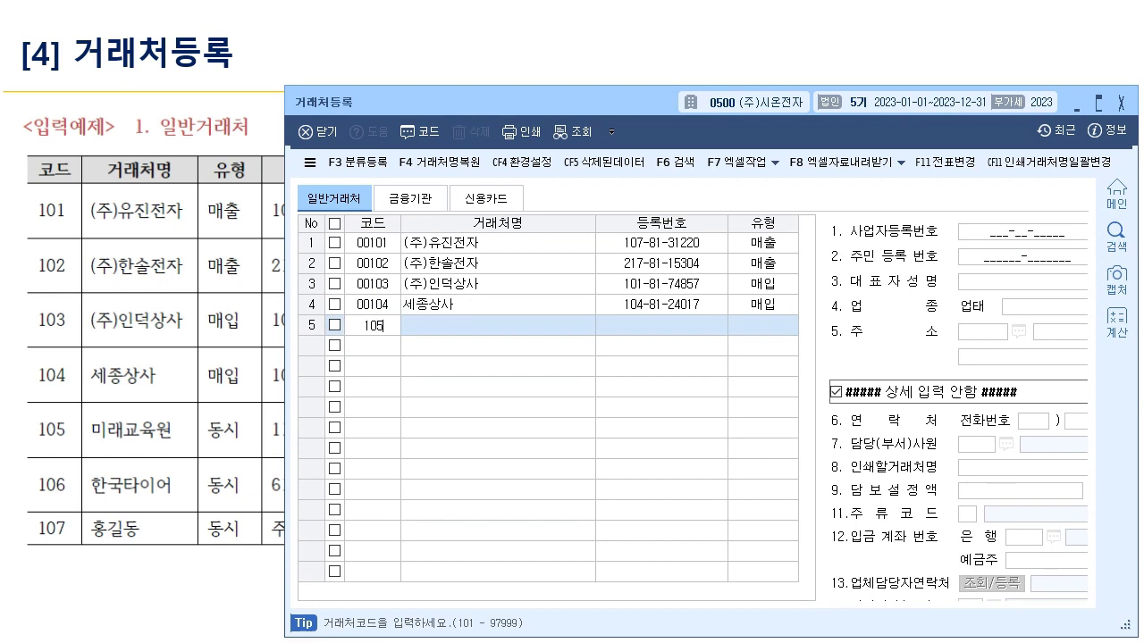
pyautogui.press('Return')
pyautogui.write('미래교')
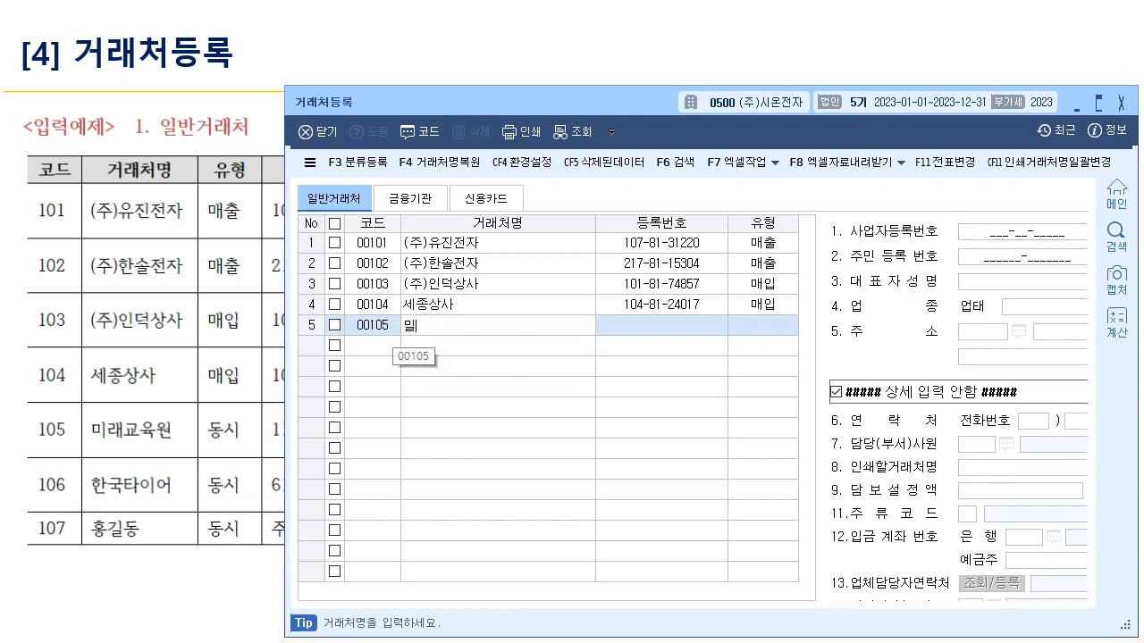
pyautogui.write('육원')
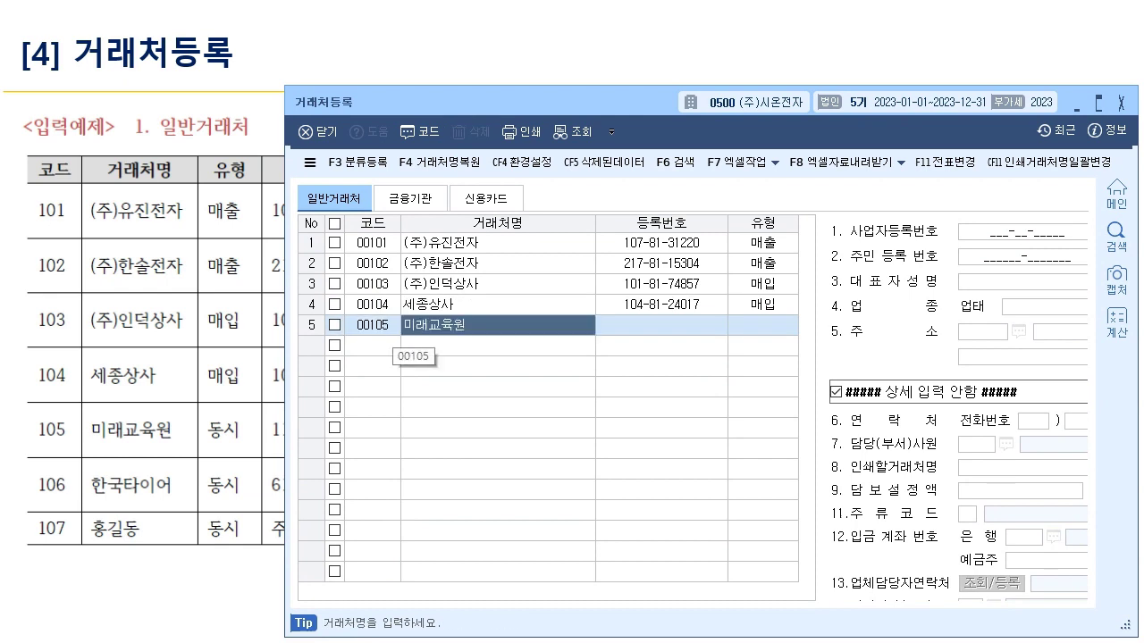
pyautogui.press('Return')
pyautogui.press('Return')
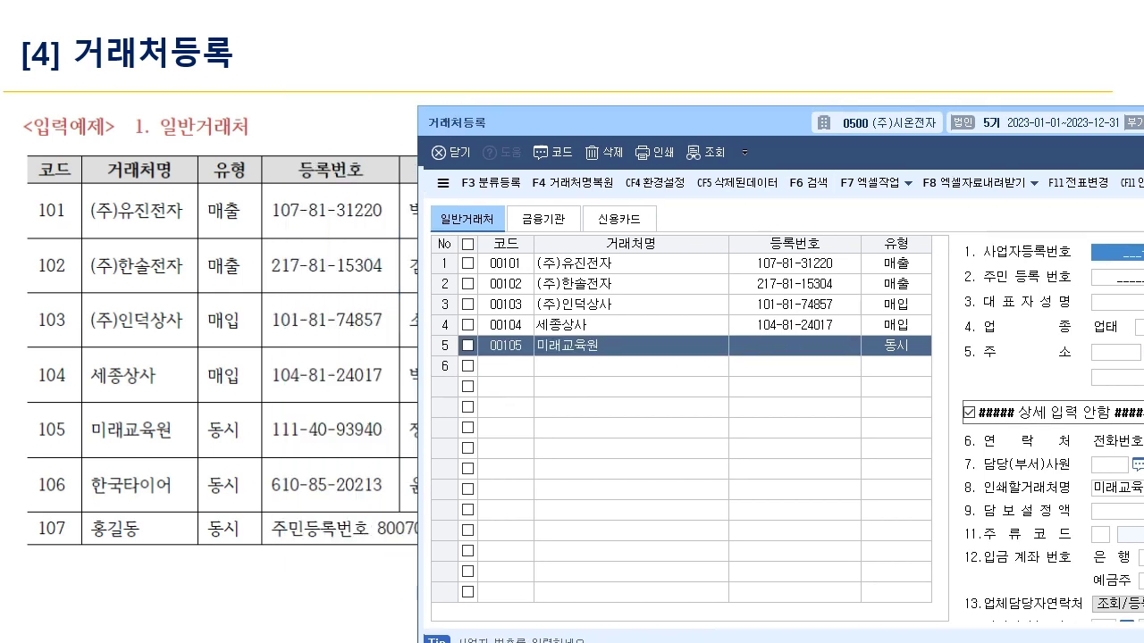
pyautogui.write('111-')
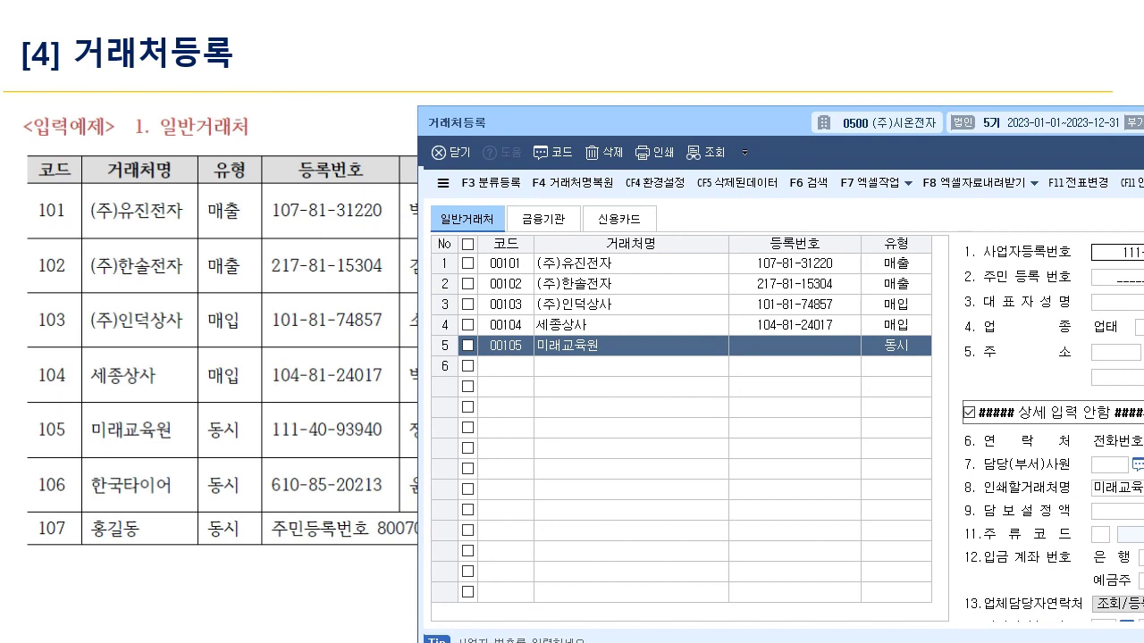
pyautogui.press('Return')
pyautogui.click(506, 366)
pyautogui.write('106')
pyautogui.press('Return')
pyautogui.write('한국타이어')
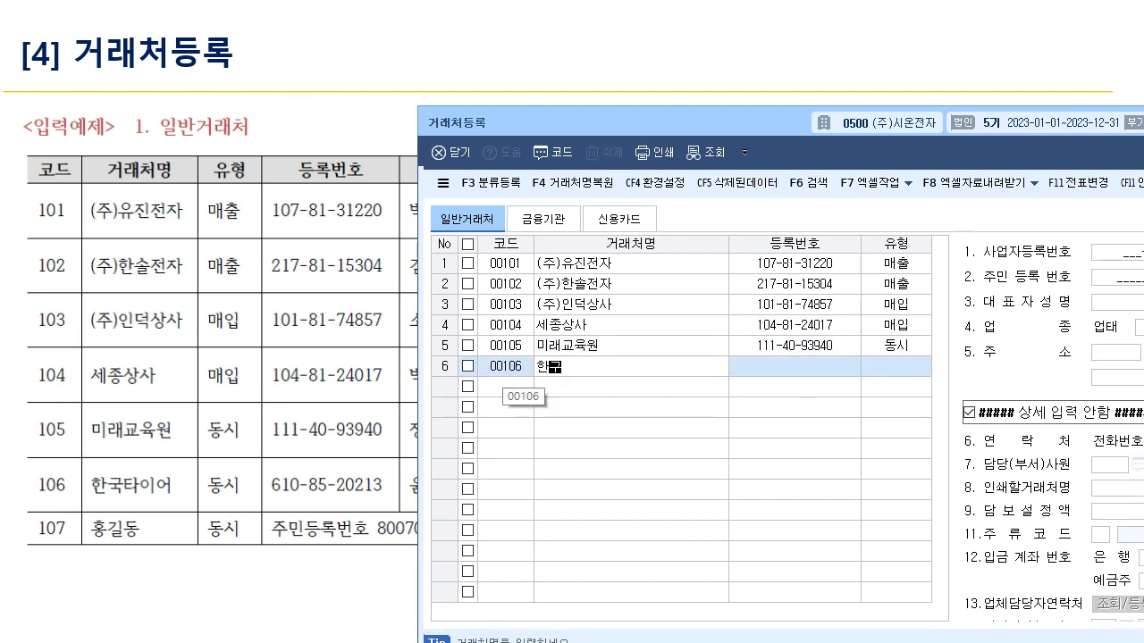
pyautogui.press('Return')
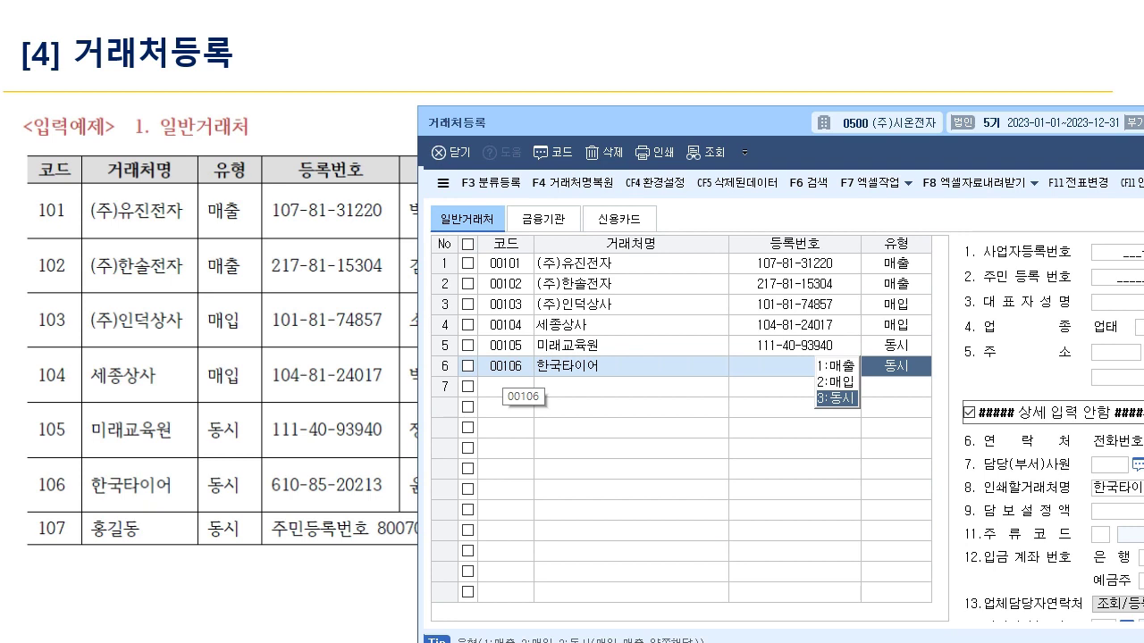
pyautogui.press('Return')
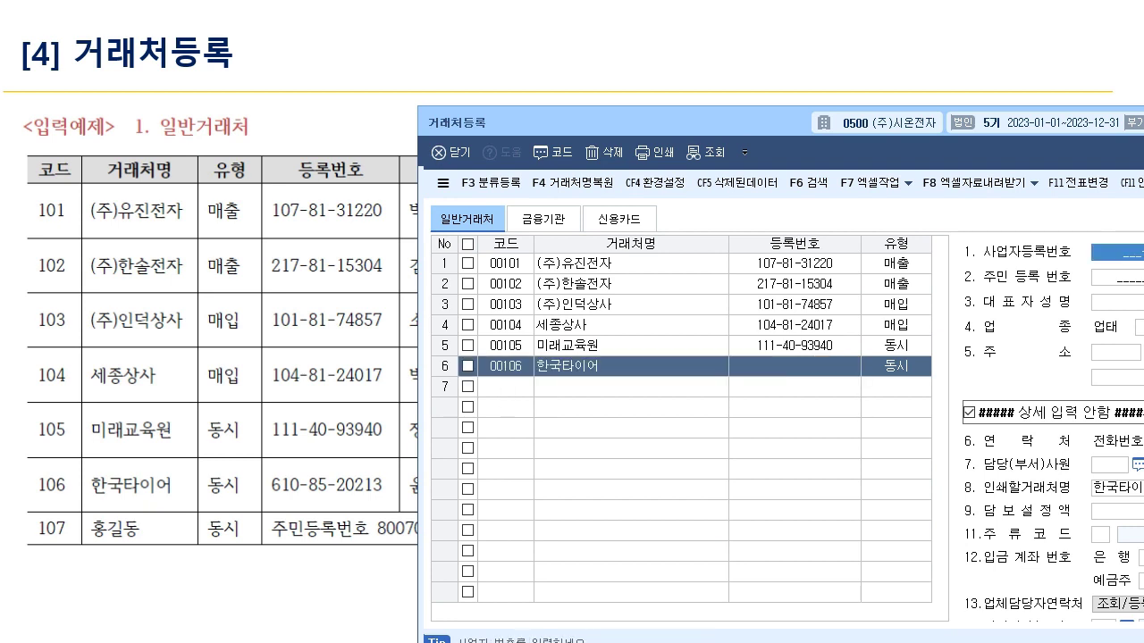
pyautogui.write('610-')
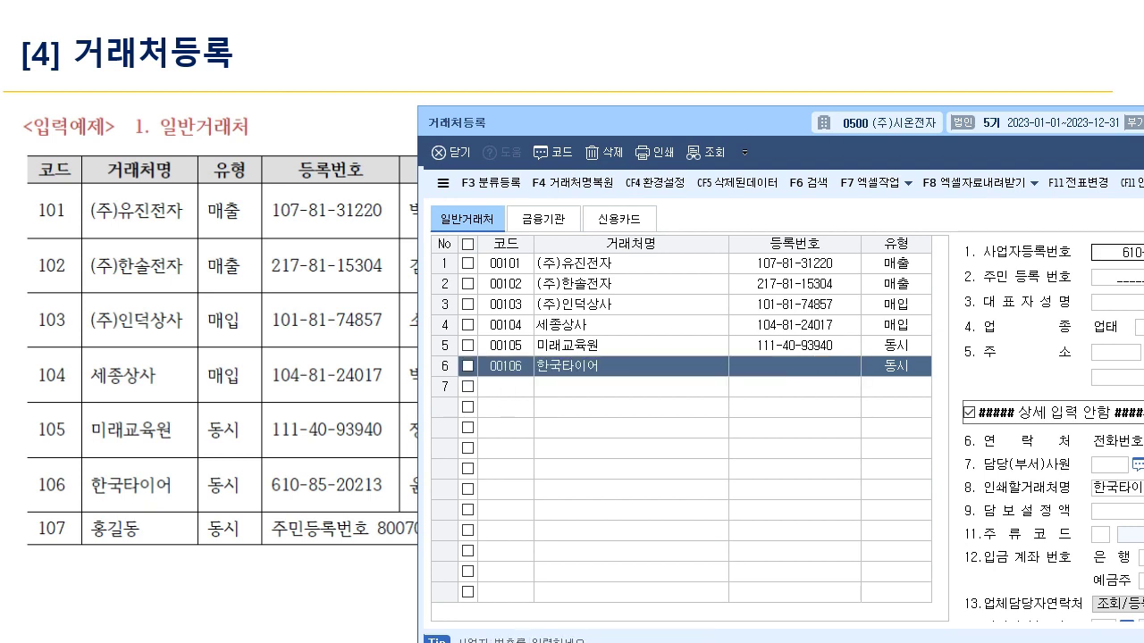
pyautogui.press('Return')
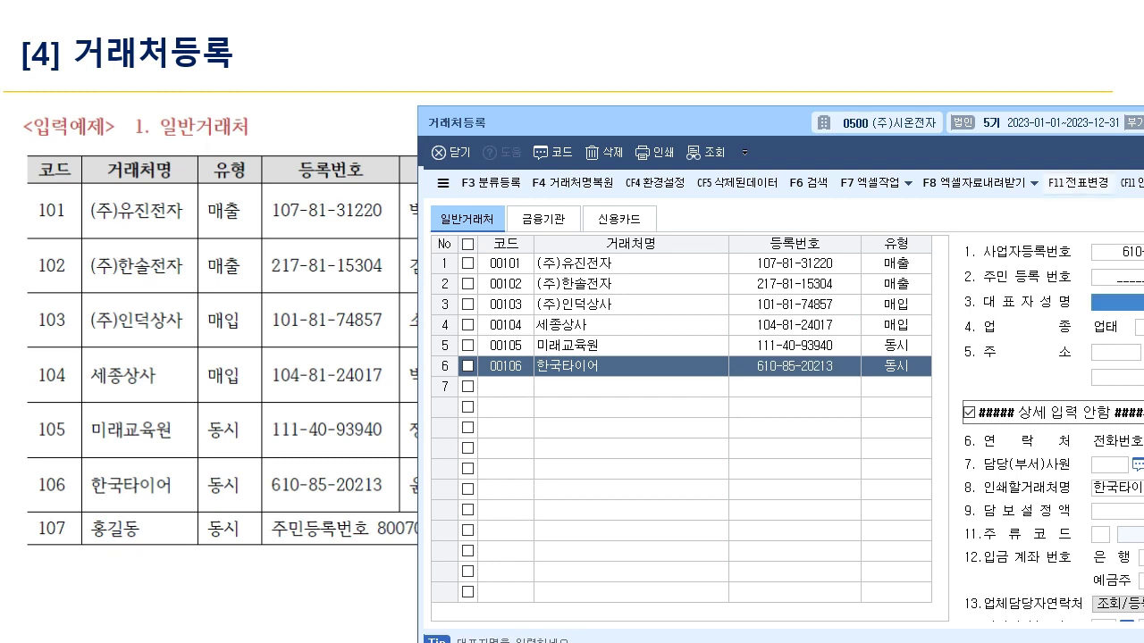
pyautogui.click(506, 386)
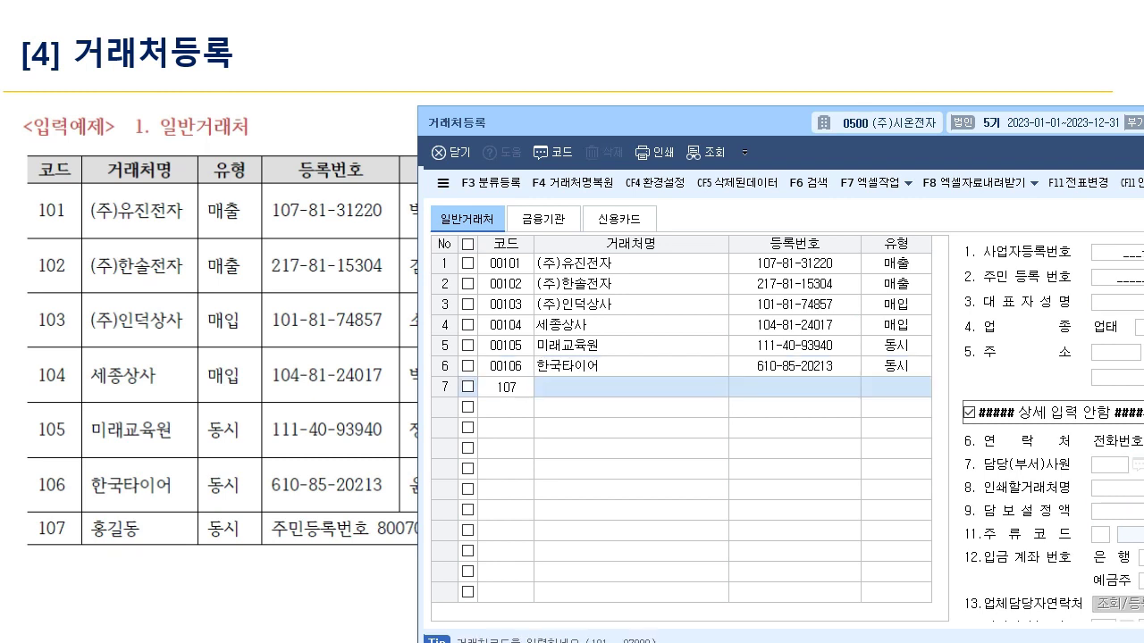
# - Enter 00107 with the individual's name, type 3:동시 and their resident registration number
pyautogui.press('Return')
pyautogui.press('Return')
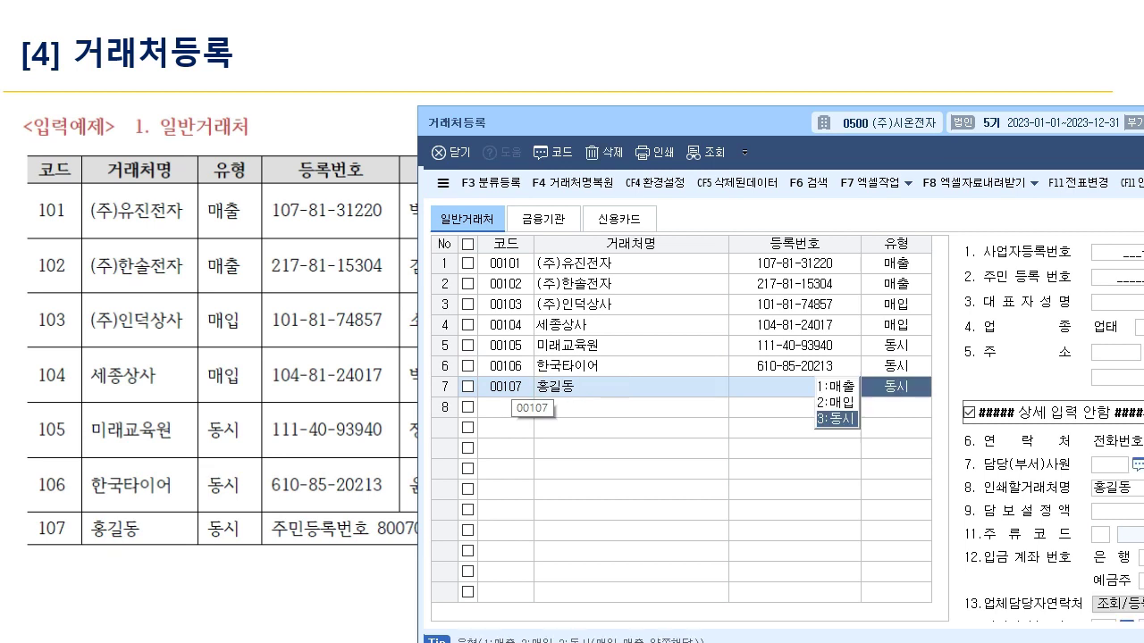
pyautogui.press('Return')
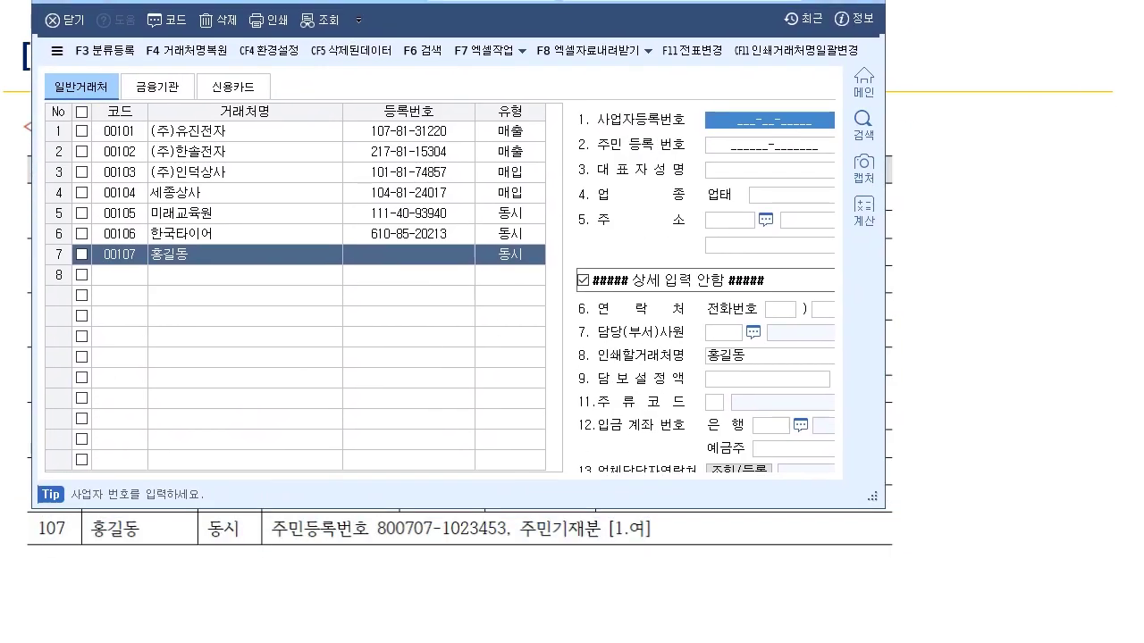
pyautogui.press('Return')
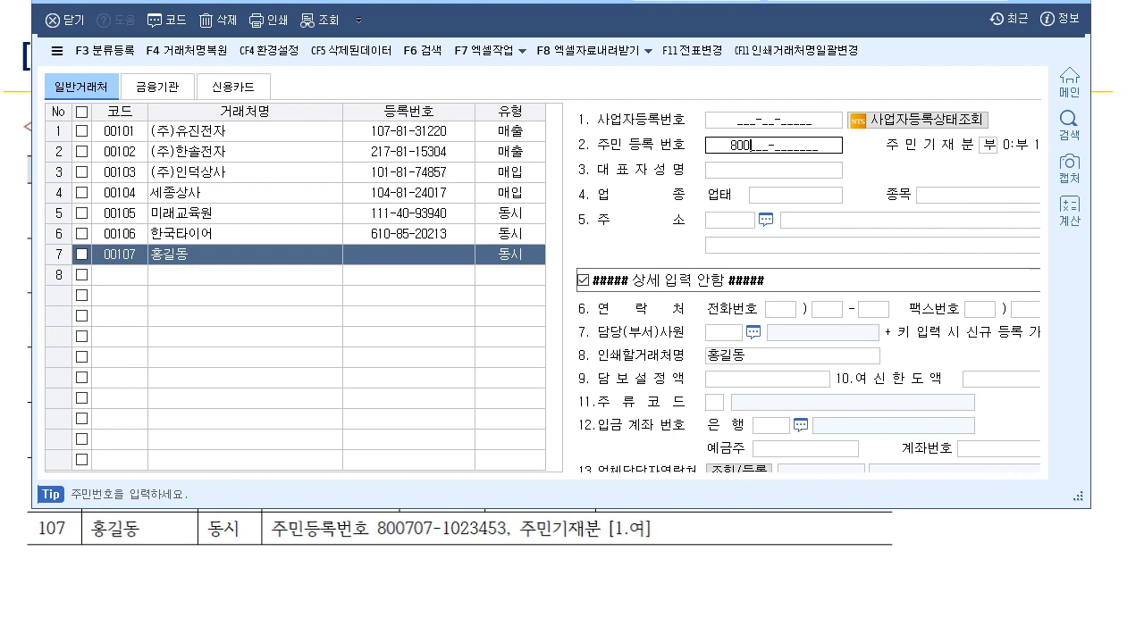
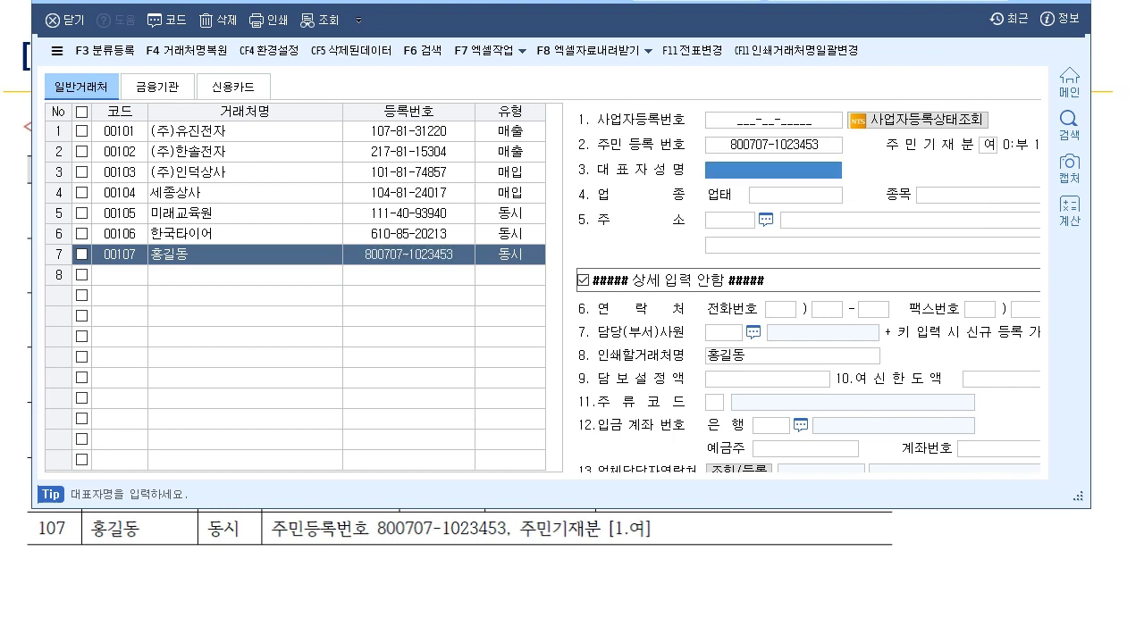
# - Finish the 00107 entry, close 거래처등록 and bring up the bank and card examples
pyautogui.click(77, 2)
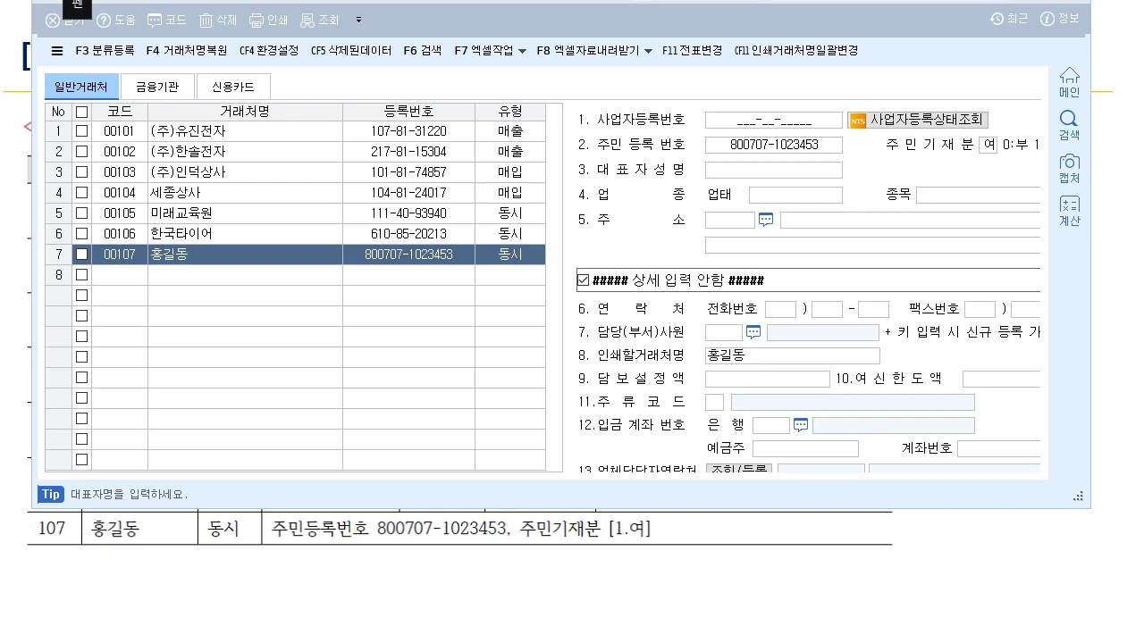
pyautogui.moveTo(983, 135); pyautogui.dragTo(1014, 152)
pyautogui.moveTo(880, 154); pyautogui.dragTo(992, 148)
pyautogui.moveTo(924, 160)
pyautogui.mouseDown()
pyautogui.moveTo(962, 189)
pyautogui.moveTo(990, 166)
pyautogui.mouseUp()
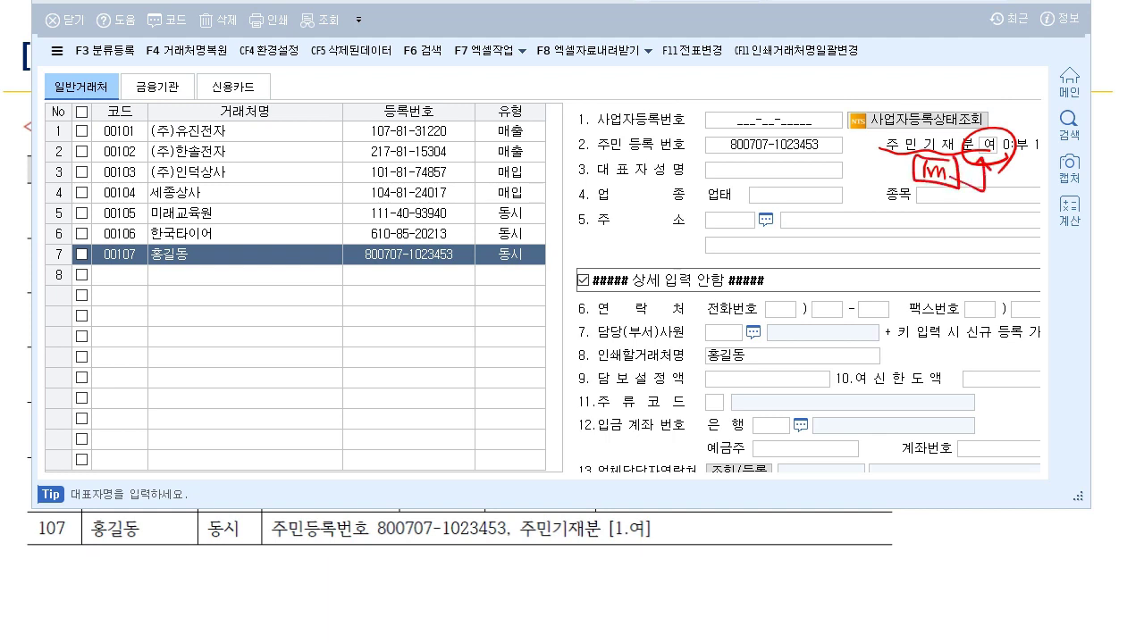
pyautogui.press('Escape')
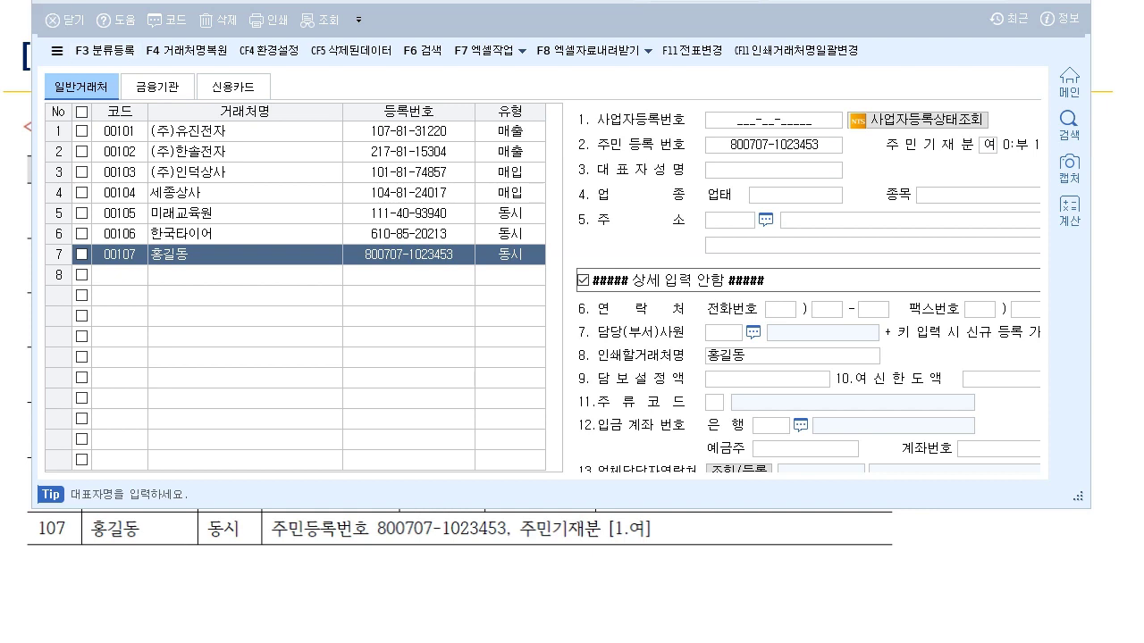
pyautogui.hotkey('alt', 'Tab')
pyautogui.press('pagedown')
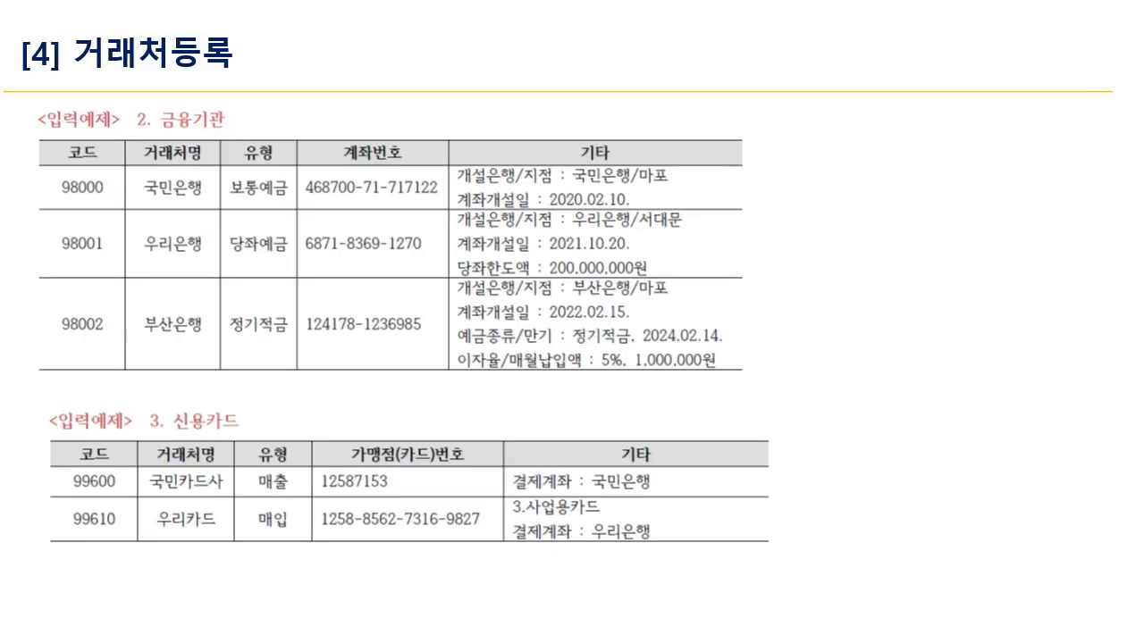
# - Reopen 거래처등록 below the example table on its 금융기관 tab
pyautogui.hotkey('alt', 'Tab')
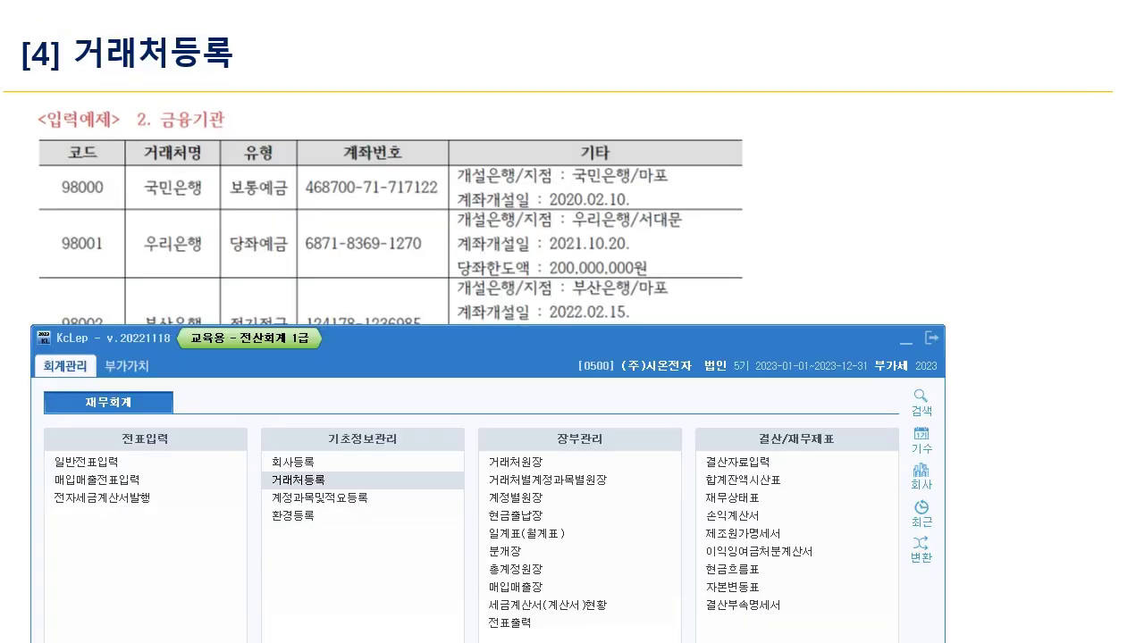
pyautogui.click(298, 479)
pyautogui.moveTo(398, 3); pyautogui.dragTo(384, 257)
pyautogui.click(145, 347)
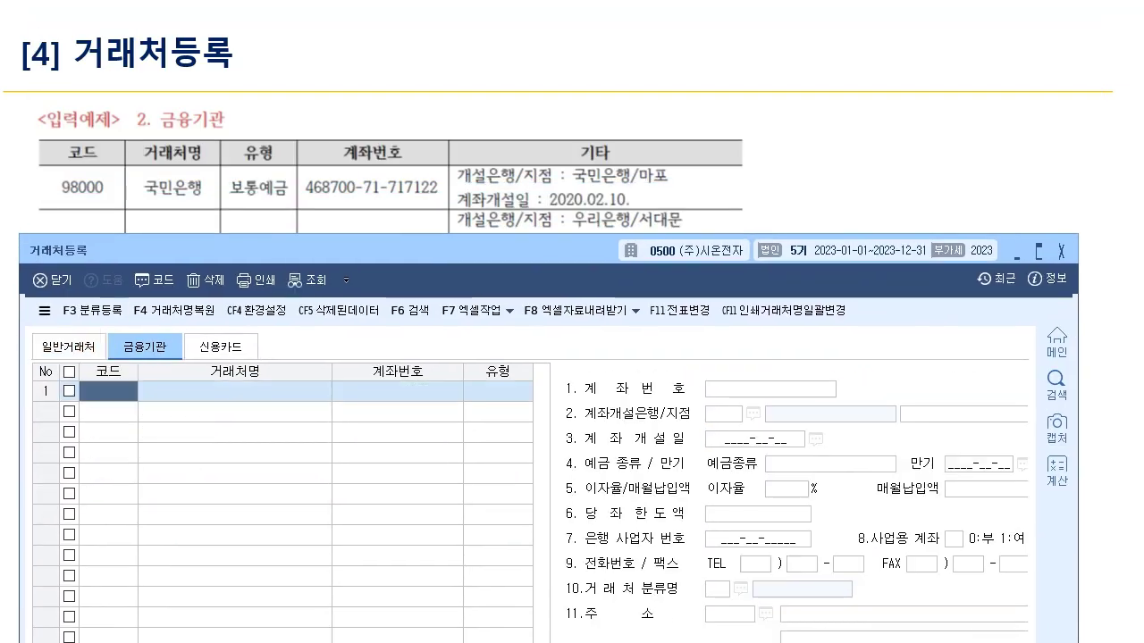
# - Enter 98000 국민은행 as 1:보통예금 with its account number
pyautogui.write('98000')
pyautogui.press('Return')
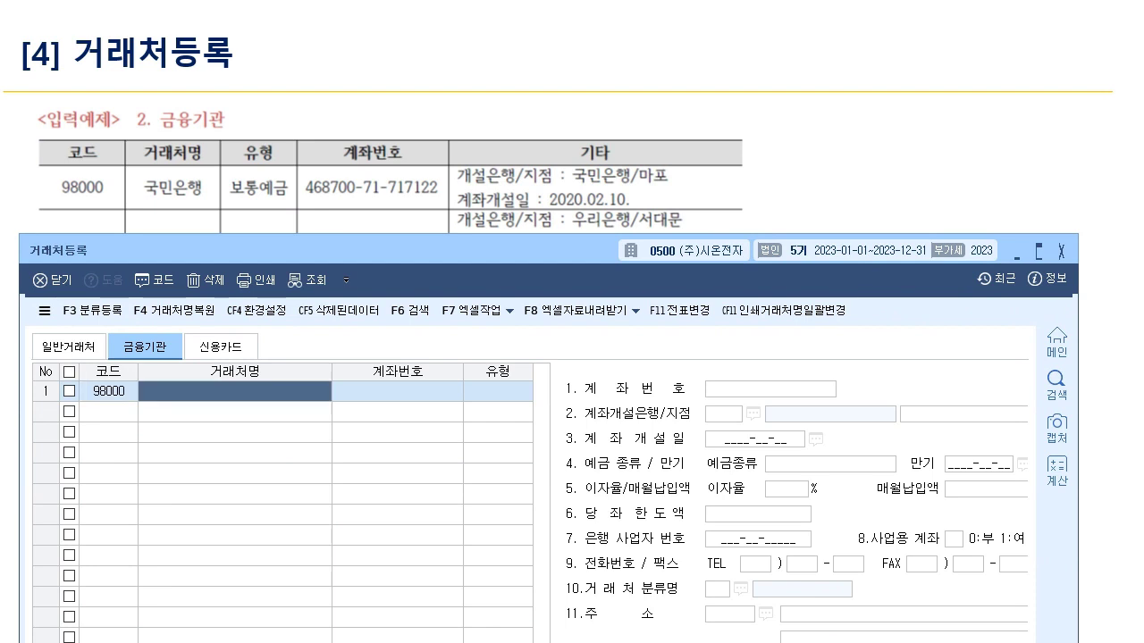
pyautogui.write('국민은행')
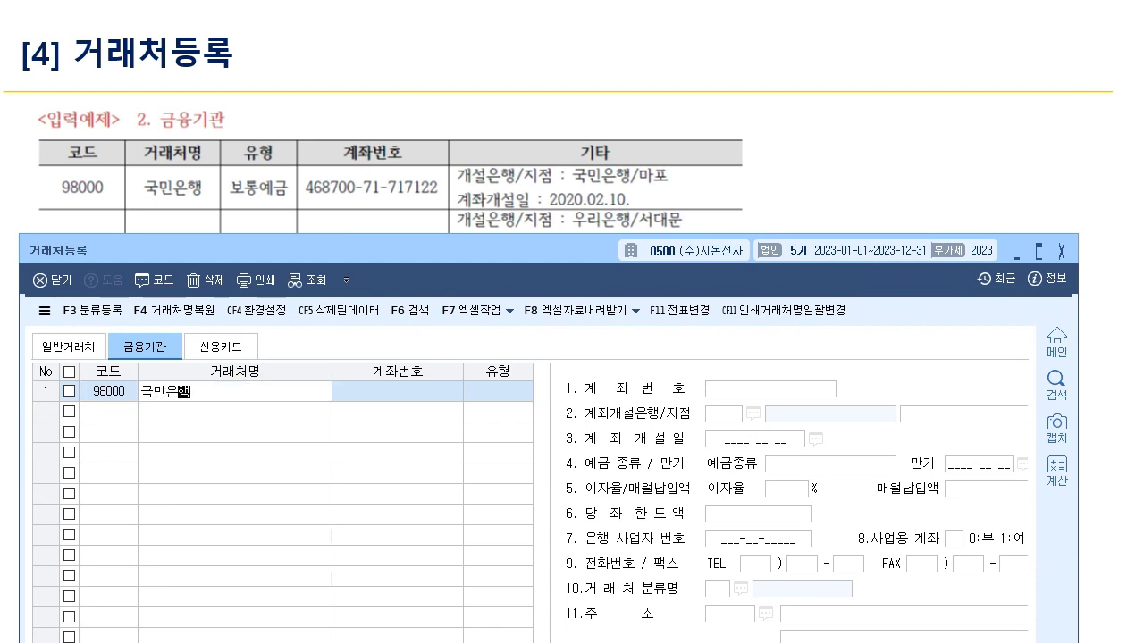
pyautogui.press('Return')
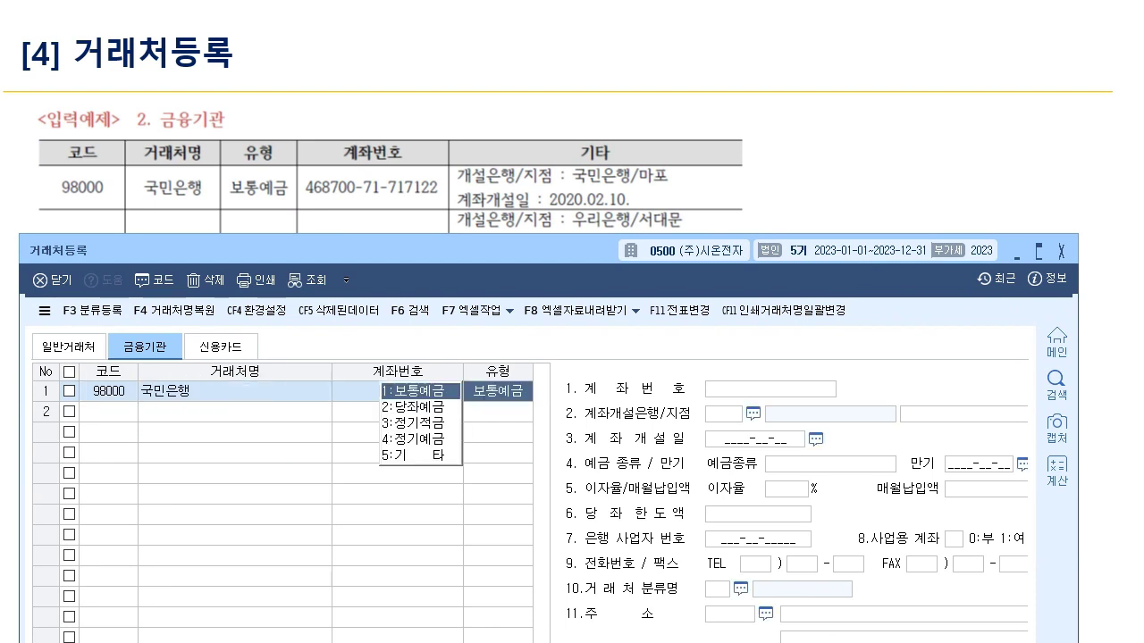
pyautogui.press('Return')
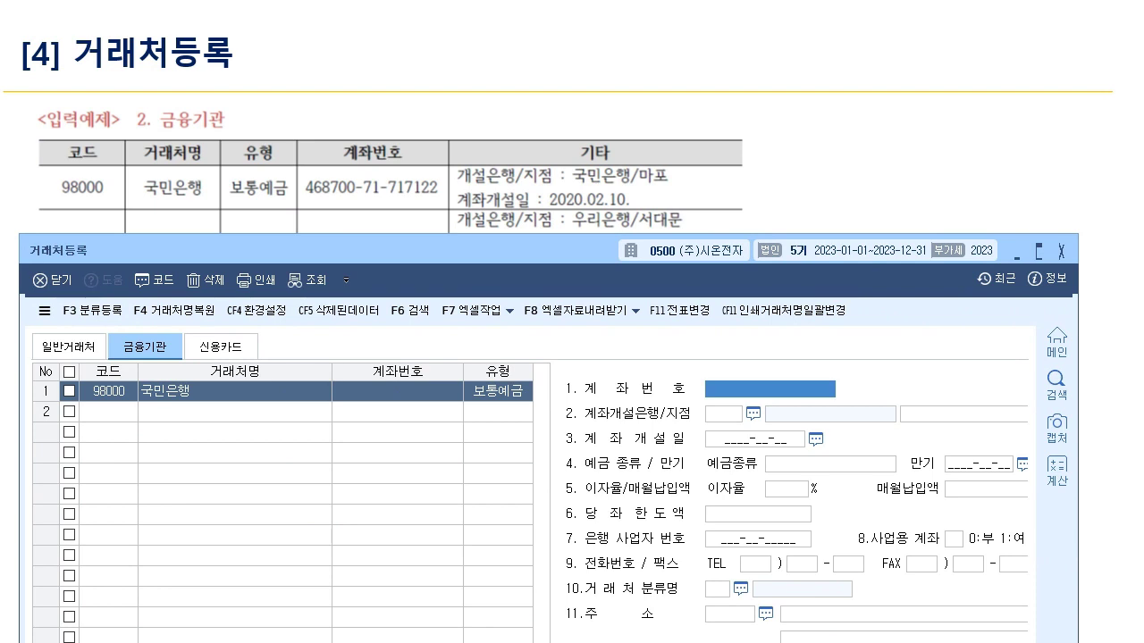
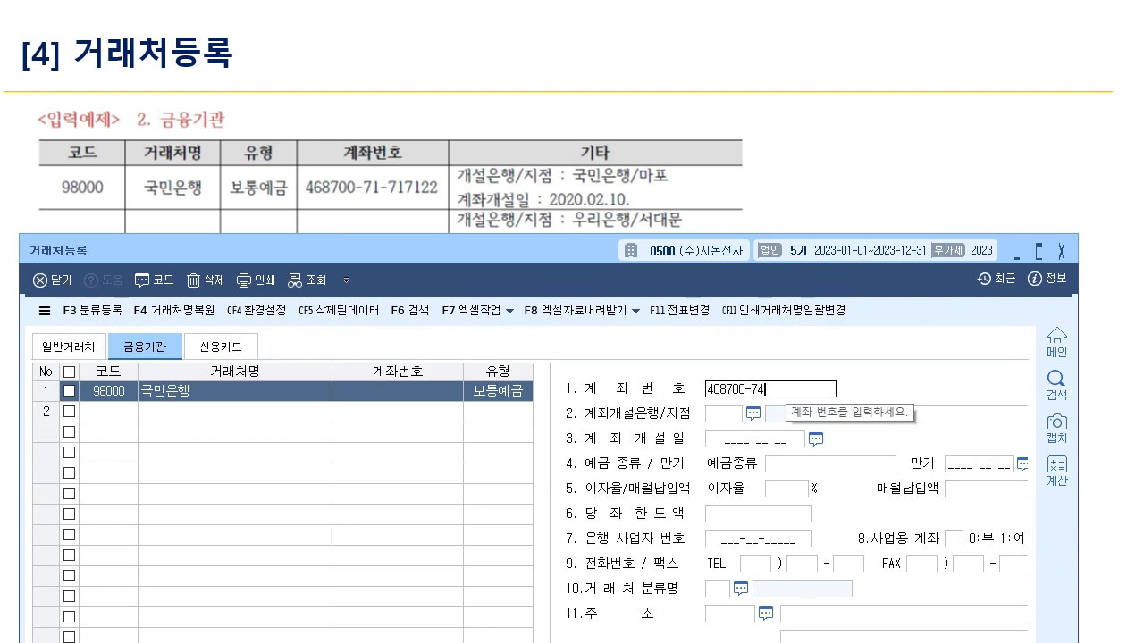
pyautogui.press('Return')
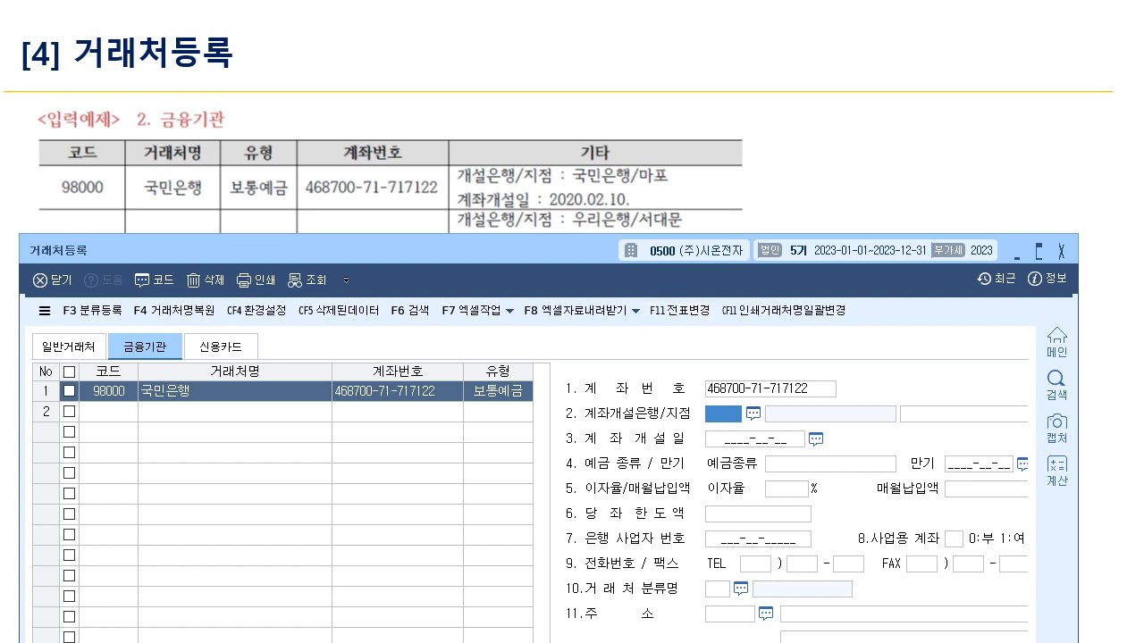
# - Set the opening bank to 004 국민은행, branch 마포, opening date 2020-02-10
pyautogui.press('F2')
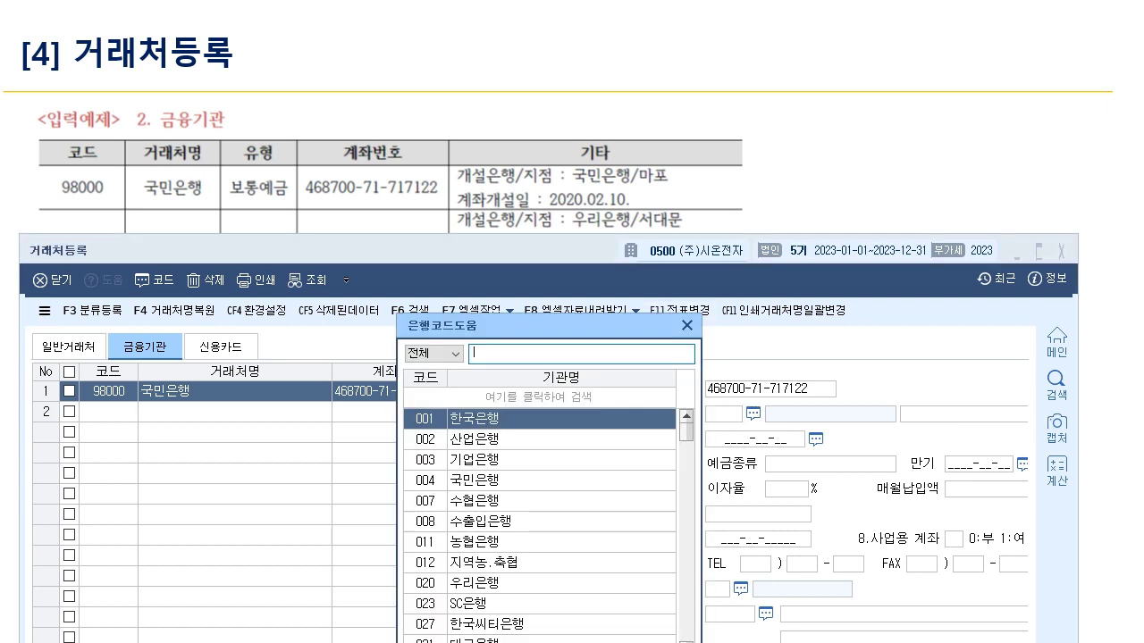
pyautogui.press('Down')
pyautogui.press('Down')
pyautogui.press('Down')
pyautogui.press('Return')
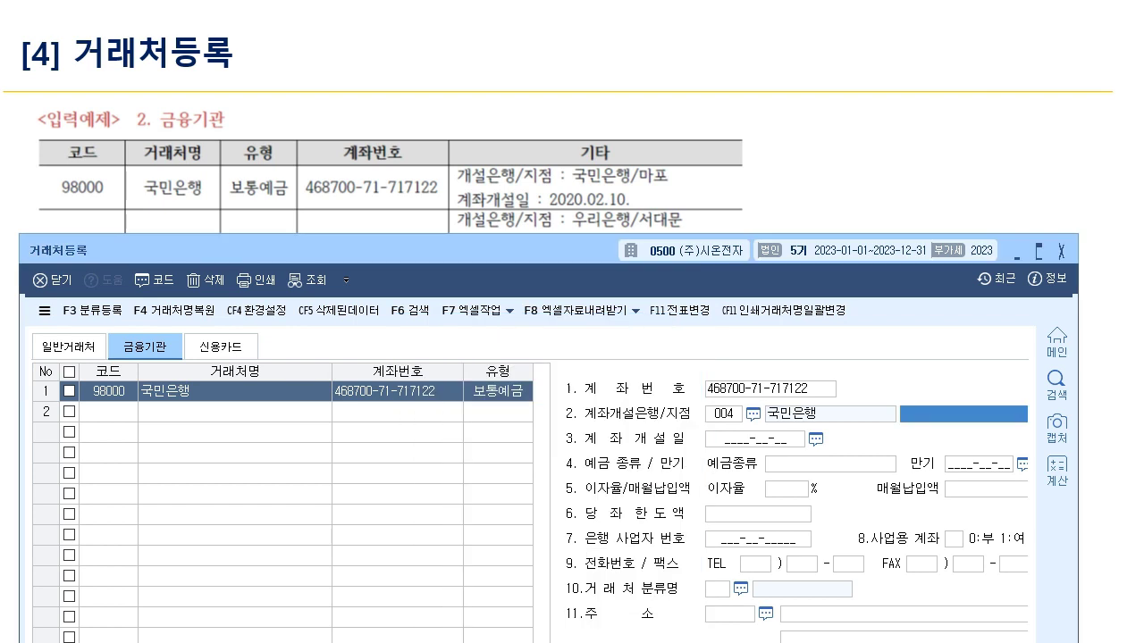
pyautogui.write('마포')
pyautogui.press('Return')
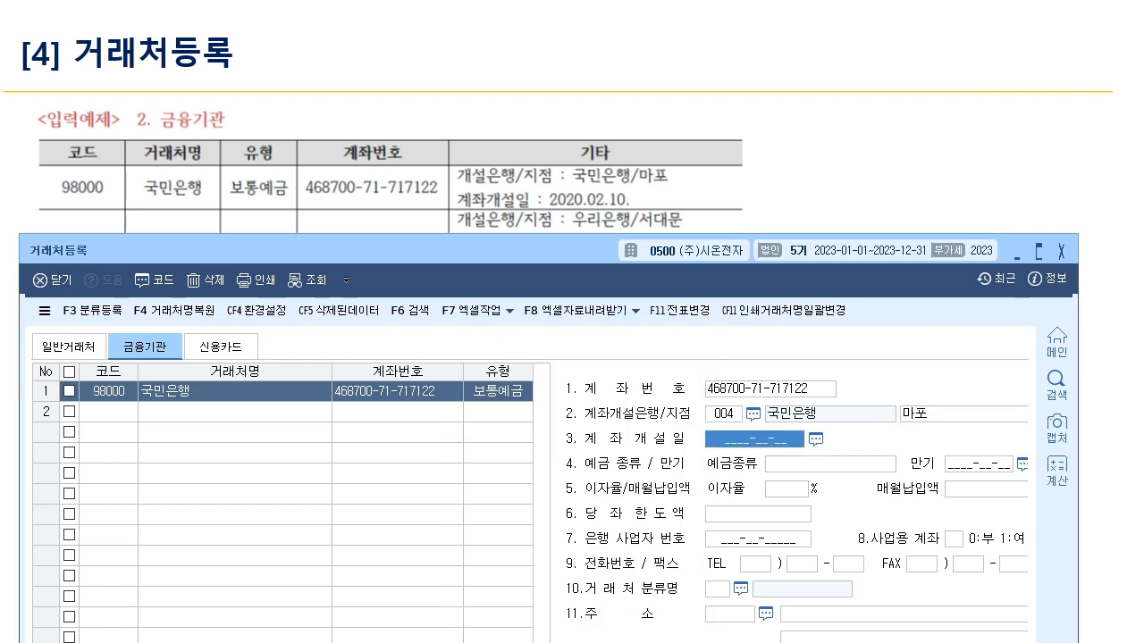
pyautogui.write('2020-')
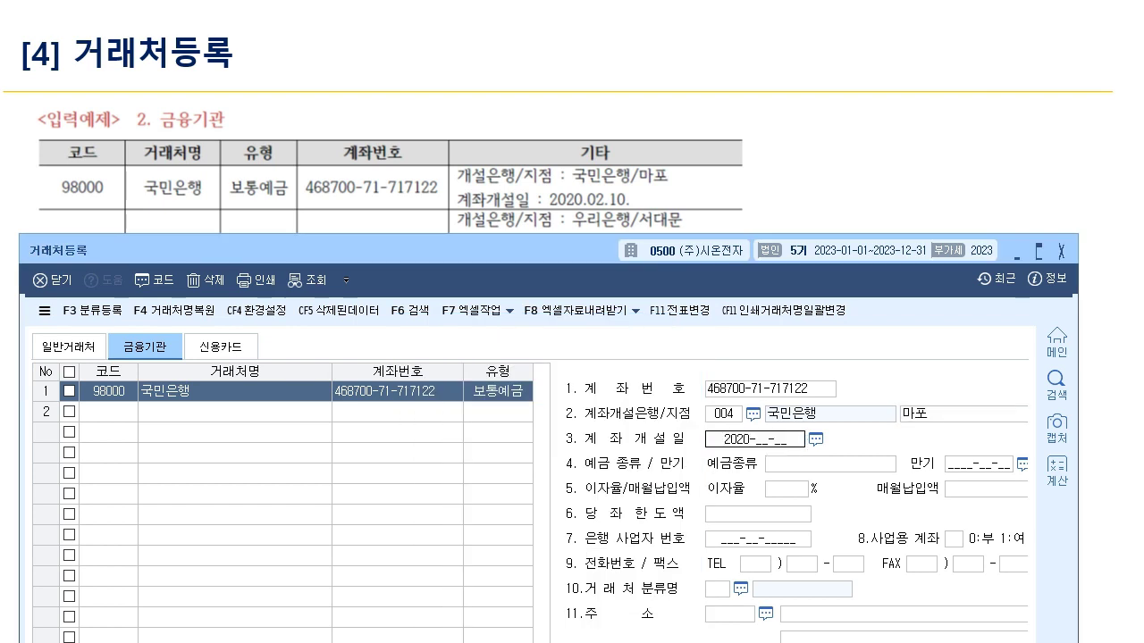
pyautogui.write('02-10')
pyautogui.press('Return')
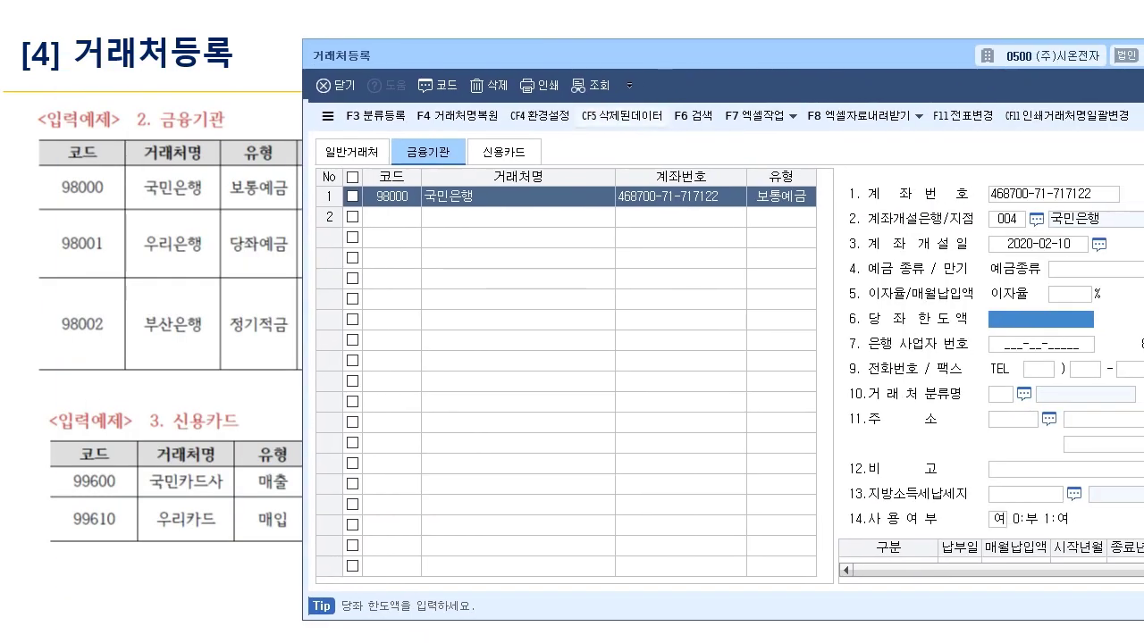
# - Add 98001 우리은행 in row 2 with type 2:당좌예금
pyautogui.press('Return')
pyautogui.write('98001')
pyautogui.press('Return')
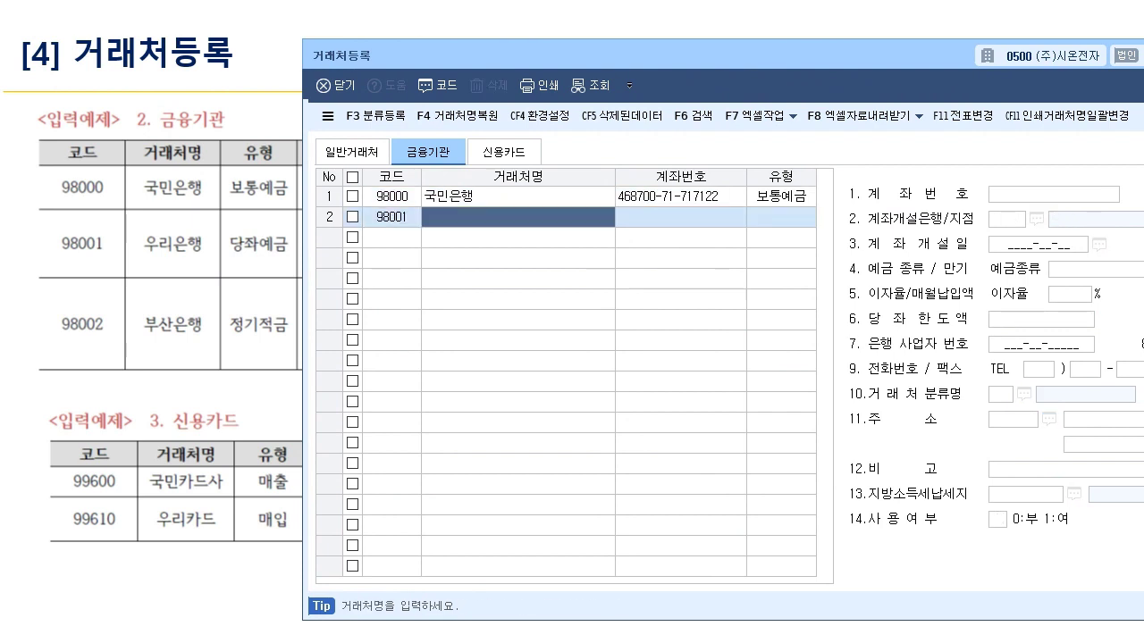
pyautogui.write('우리은행')
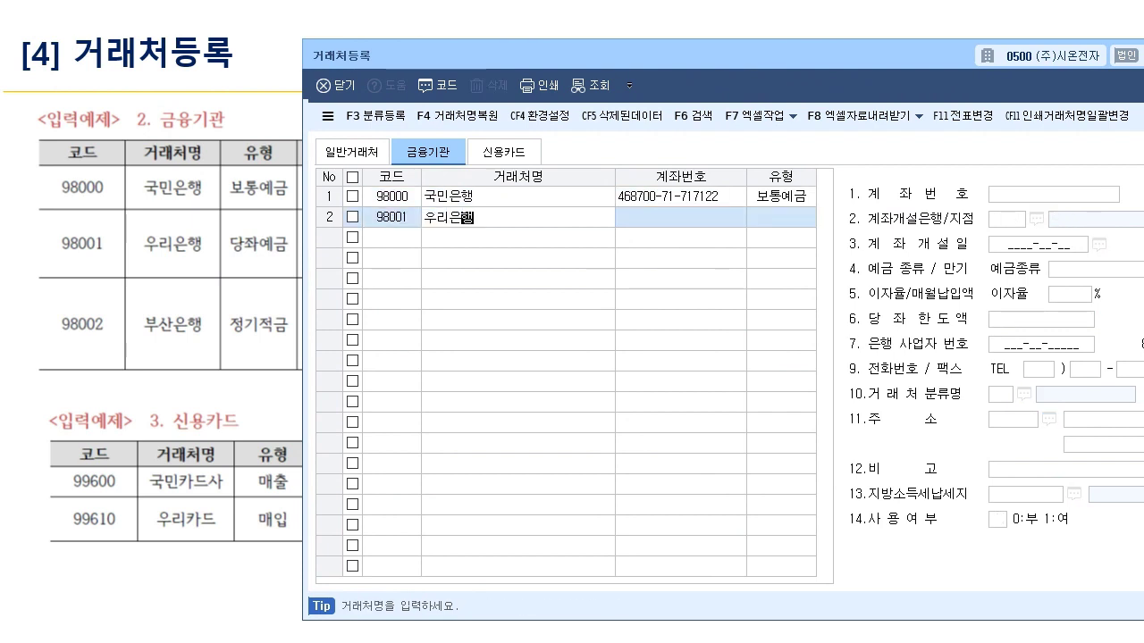
pyautogui.press('Return')
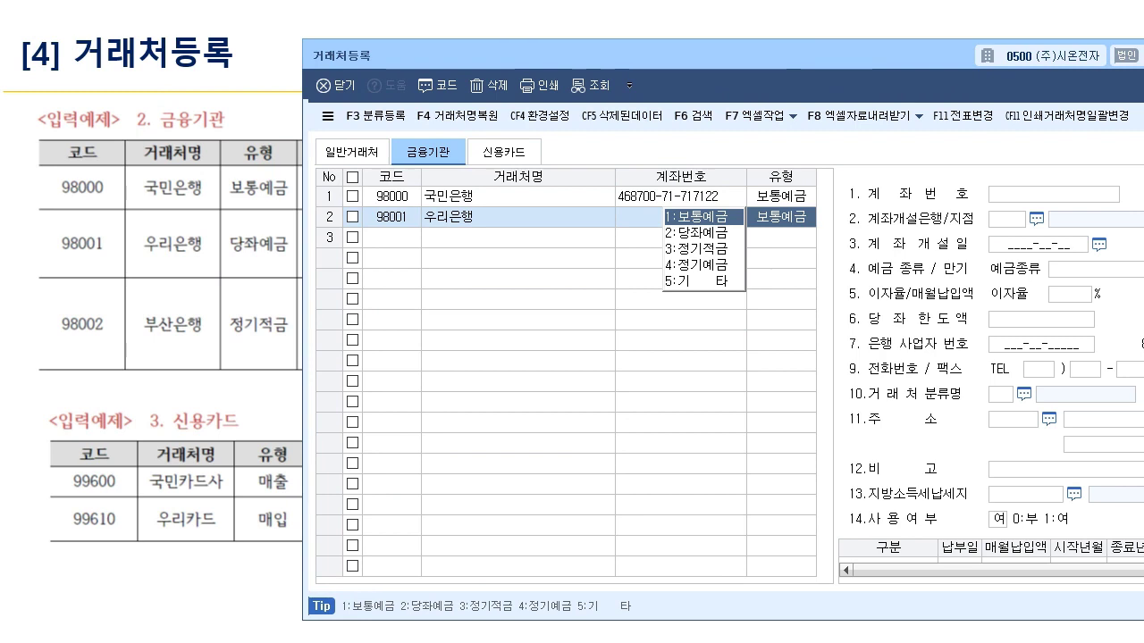
pyautogui.press('2')
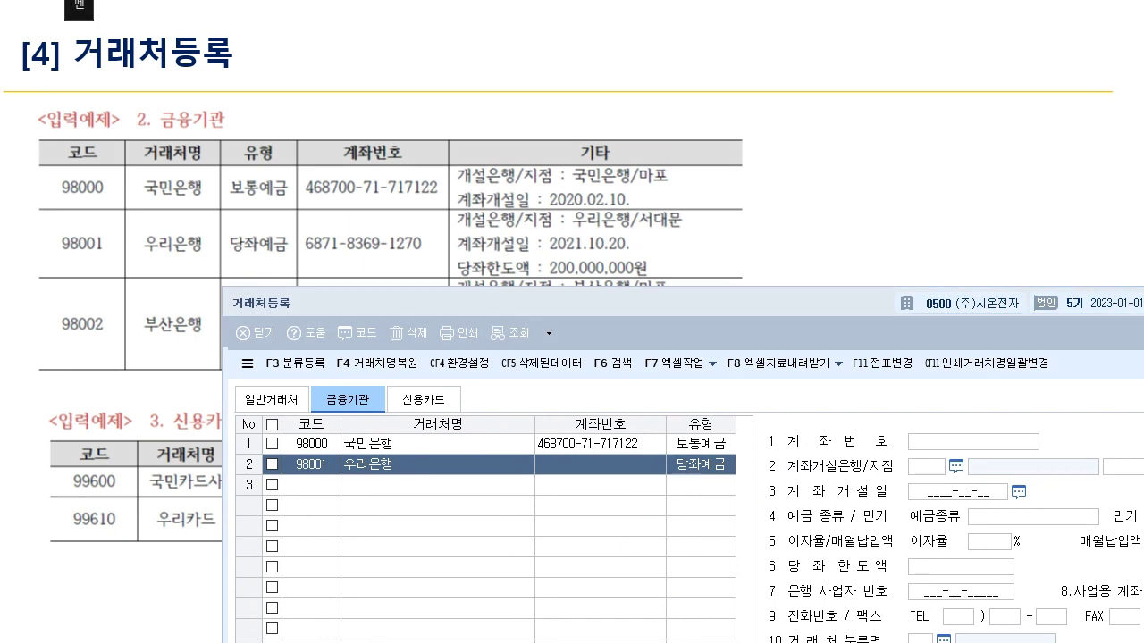
# - Annotate the example's account number and opening date, then move to row 3
pyautogui.moveTo(626, 268)
pyautogui.mouseDown()
pyautogui.moveTo(463, 276)
pyautogui.moveTo(302, 254)
pyautogui.moveTo(564, 204)
pyautogui.moveTo(593, 271)
pyautogui.moveTo(554, 272)
pyautogui.mouseUp()
pyautogui.moveTo(592, 230)
pyautogui.mouseDown()
pyautogui.moveTo(912, 356)
pyautogui.moveTo(983, 452)
pyautogui.moveTo(997, 440)
pyautogui.mouseUp()
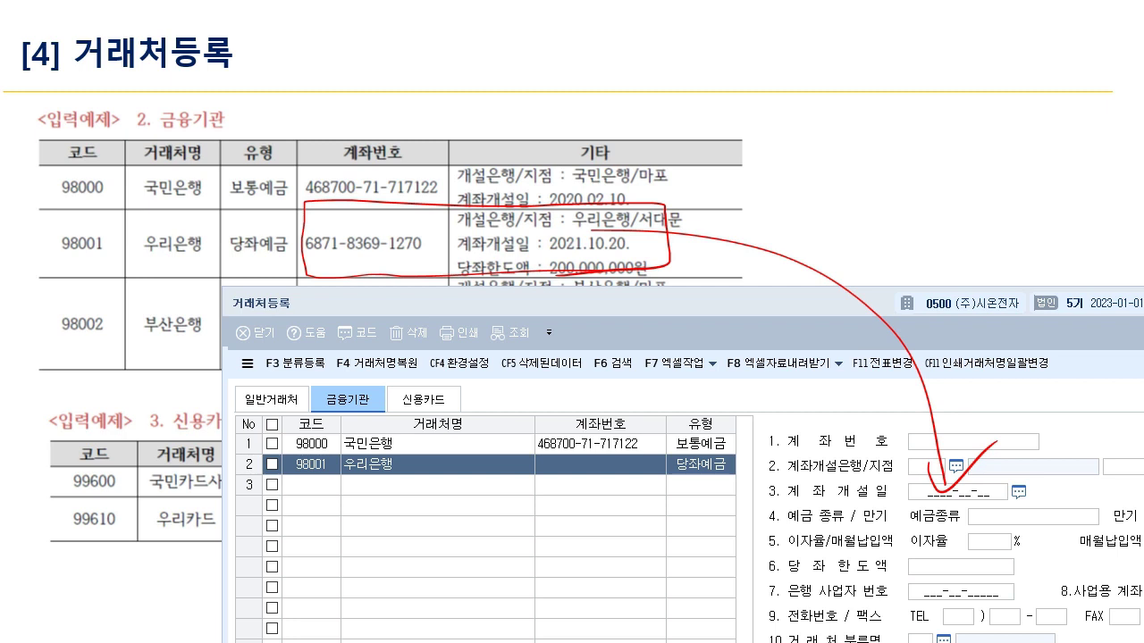
pyautogui.press('Escape')
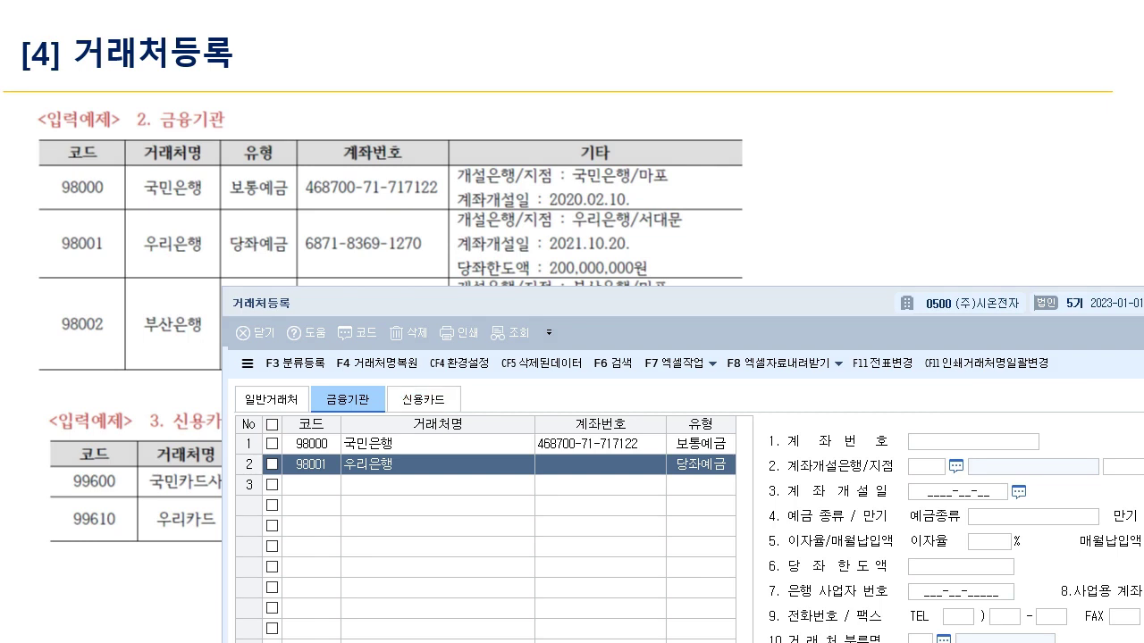
pyautogui.click(312, 485)
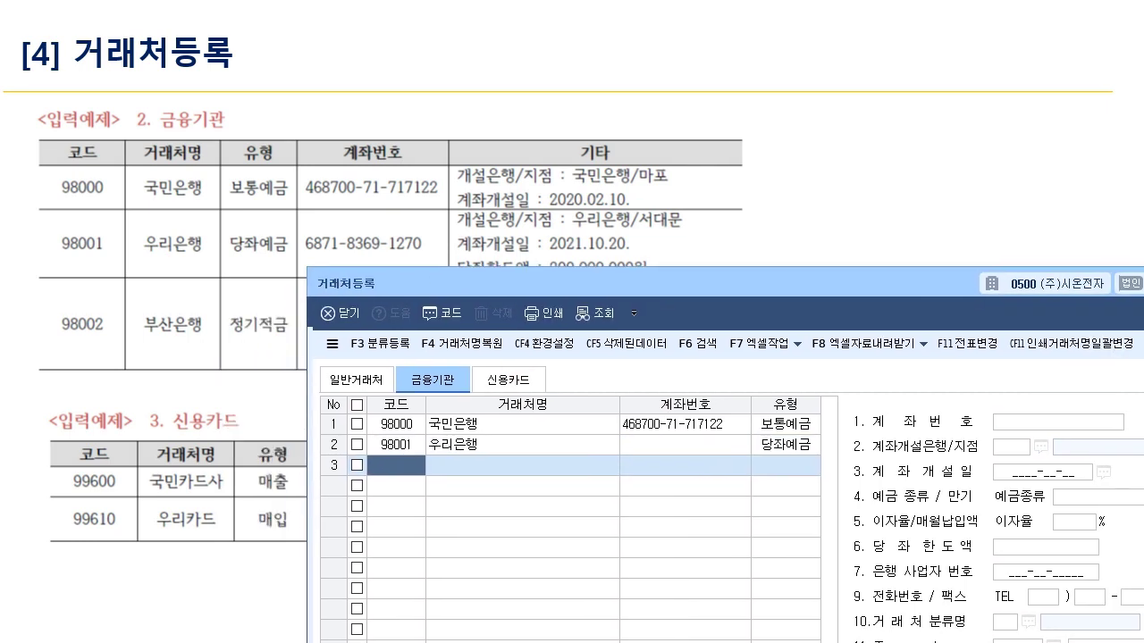
# - Enter 98002 부산은행 as a 3:정기적금 account in row 3 and pass through its detail fields
pyautogui.write('98002')
pyautogui.press('Return')
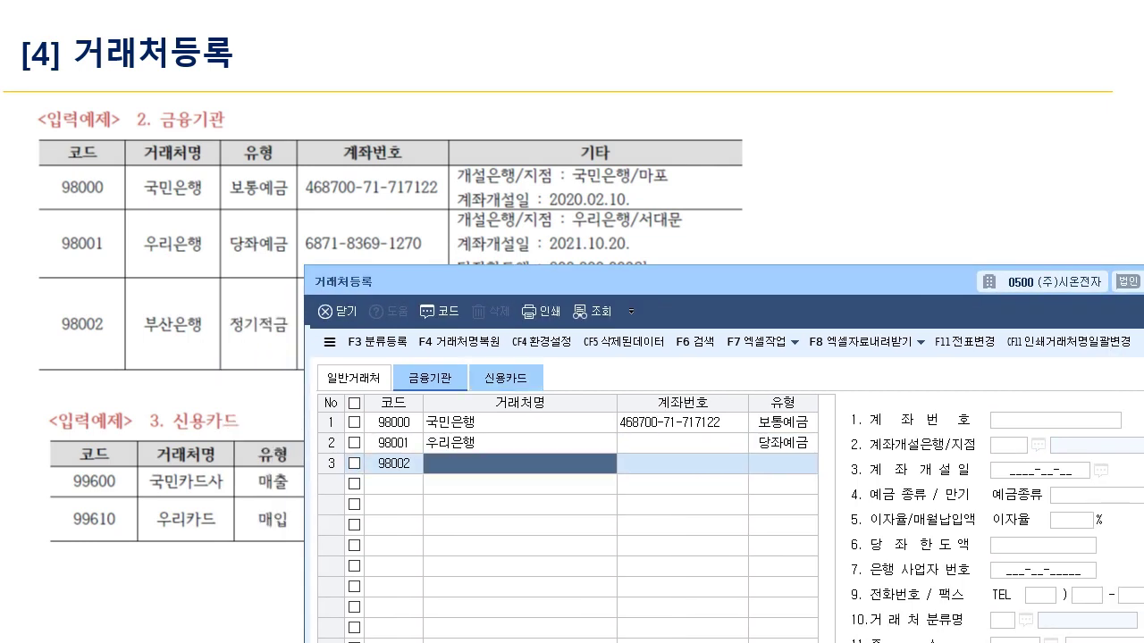
pyautogui.write('부산은행')
pyautogui.press('Return')
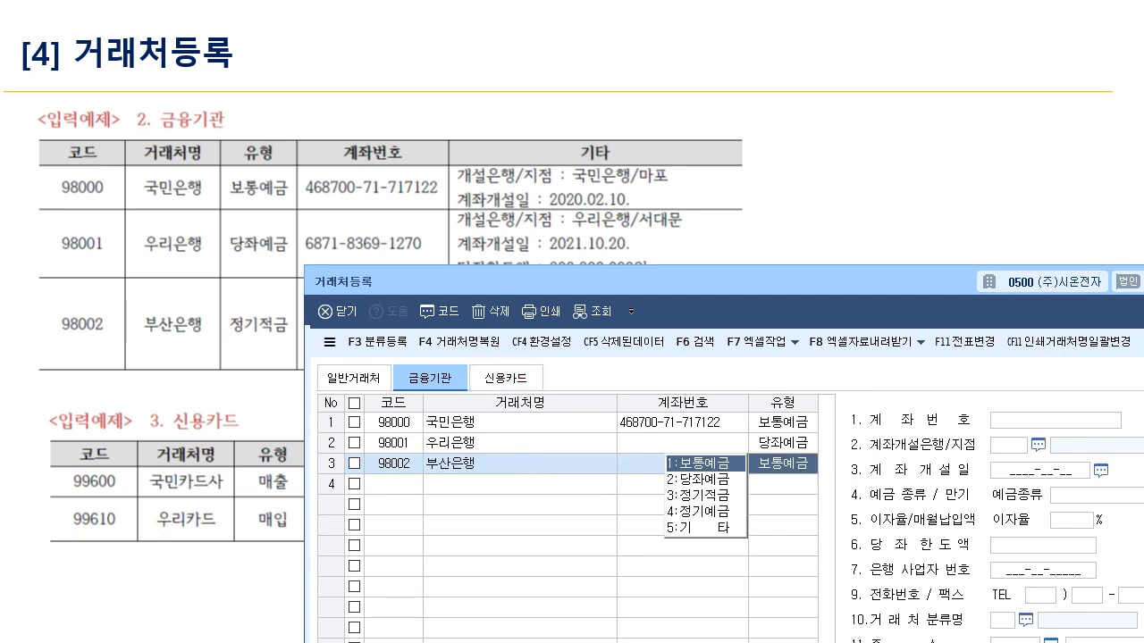
pyautogui.press('3')
pyautogui.press('Return')
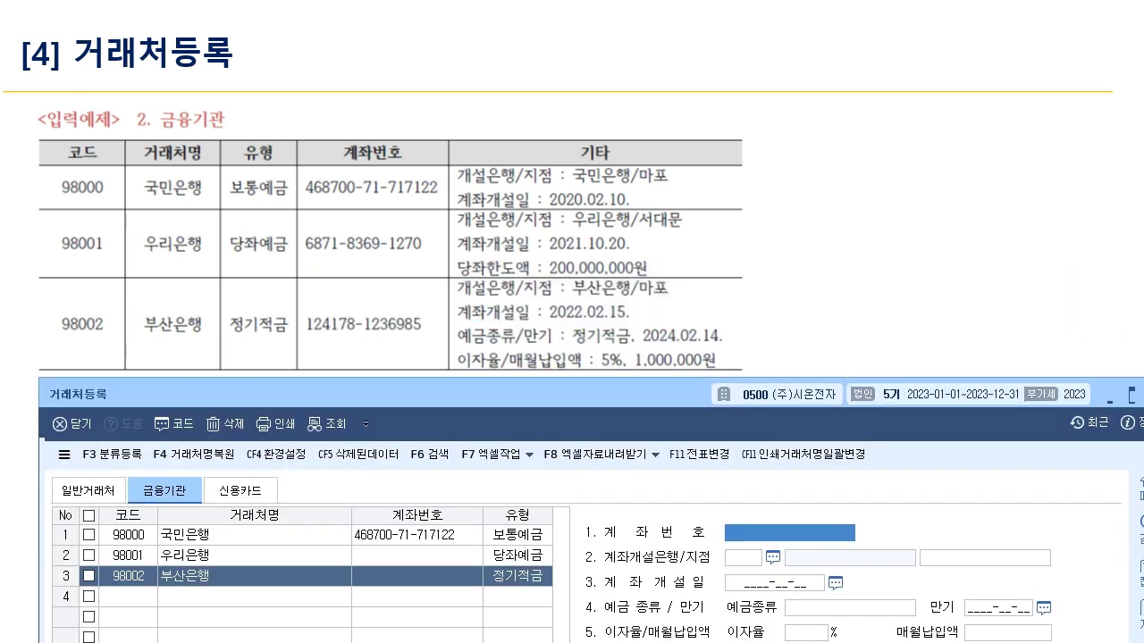
pyautogui.press('Return')
pyautogui.press('Return')
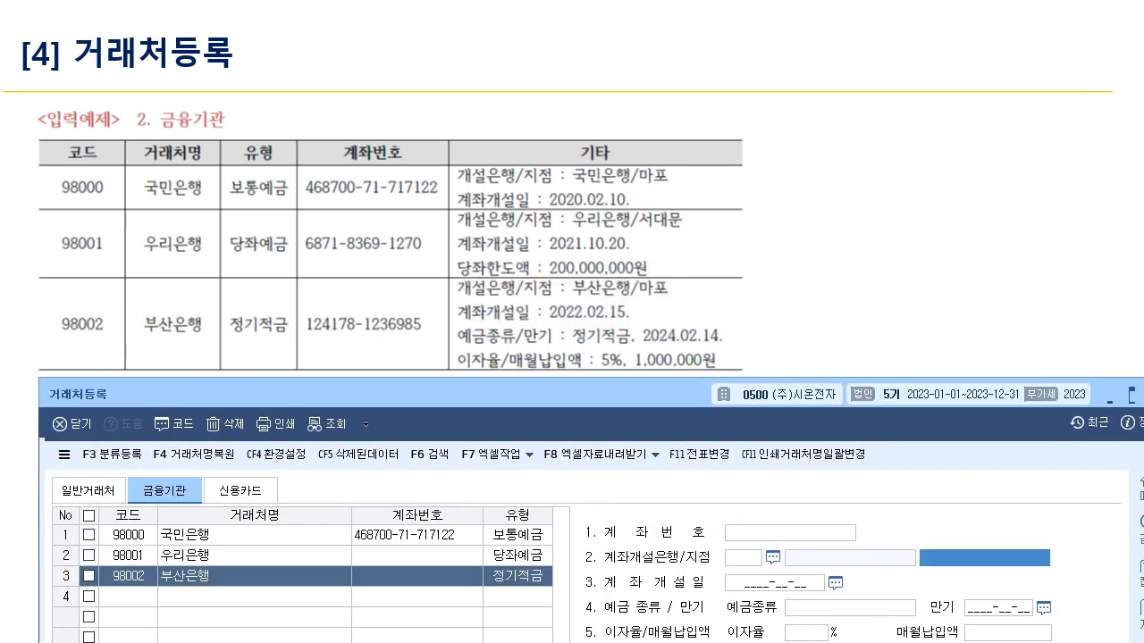
pyautogui.press('Return')
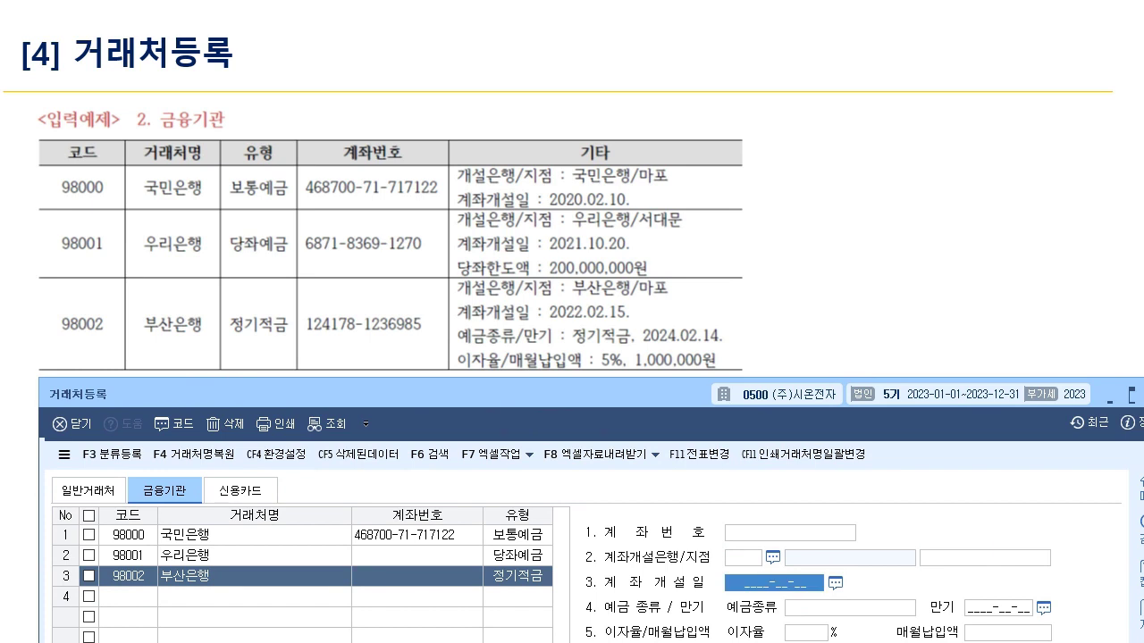
pyautogui.press('Return')
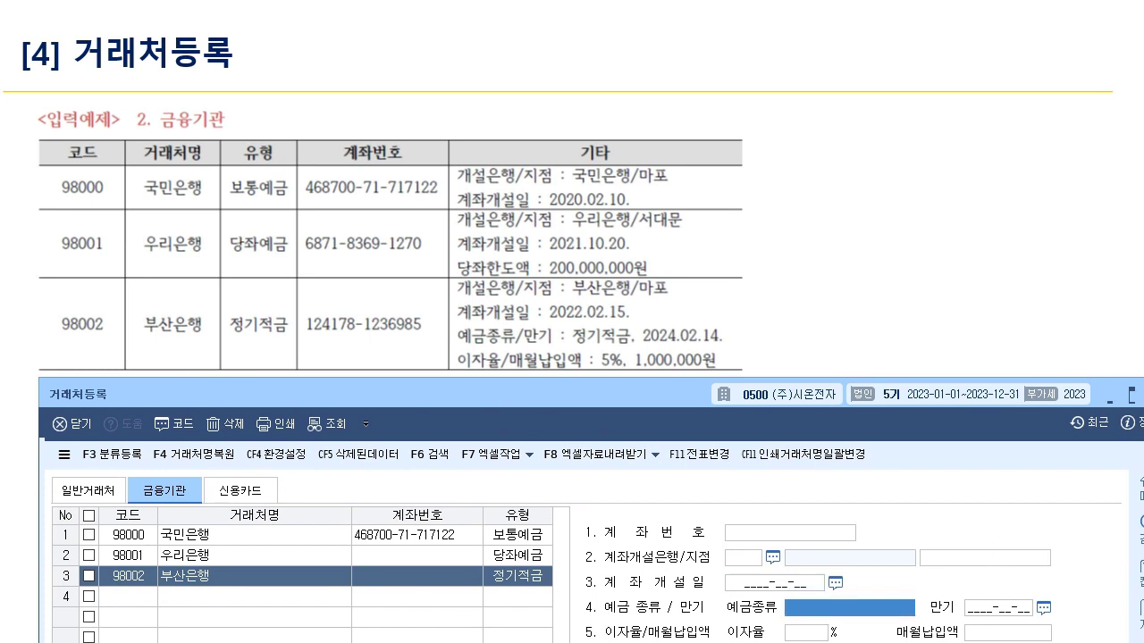
pyautogui.press('Return')
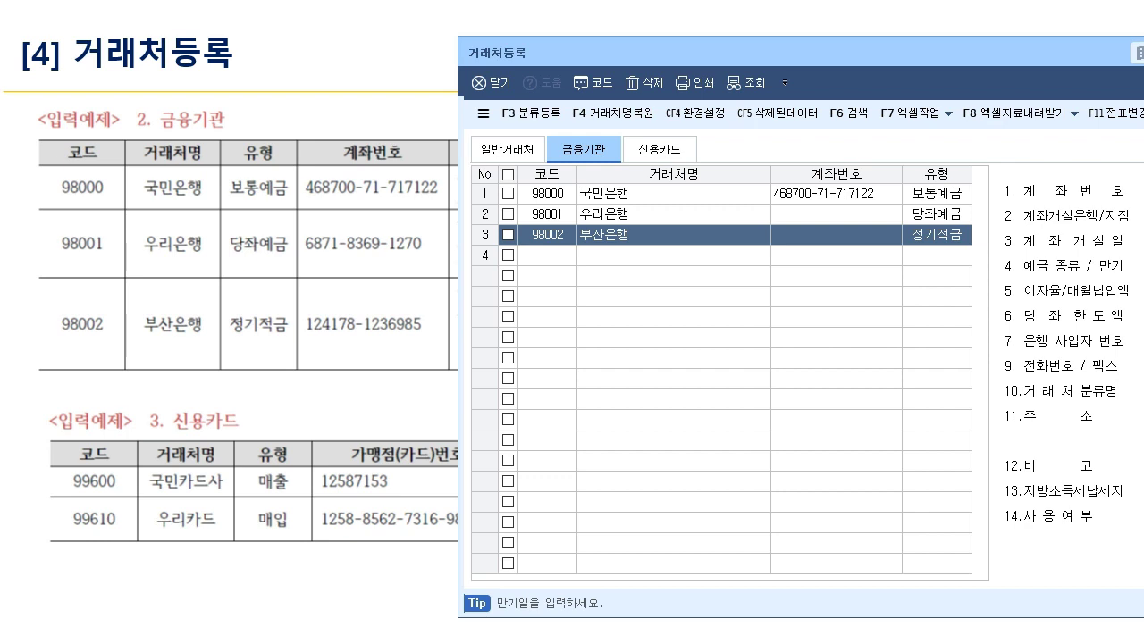
# - On the 신용카드 list, try code 99600 and dismiss the deleted-code warning
pyautogui.click(659, 149)
pyautogui.write('99600')
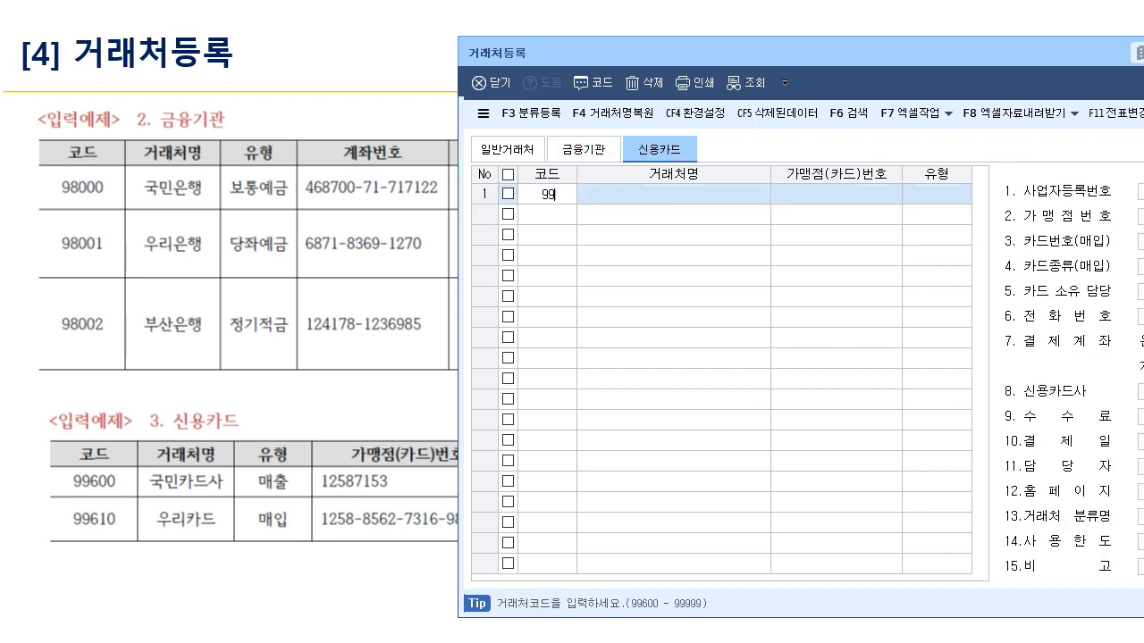
pyautogui.press('Return')
pyautogui.press('Return')
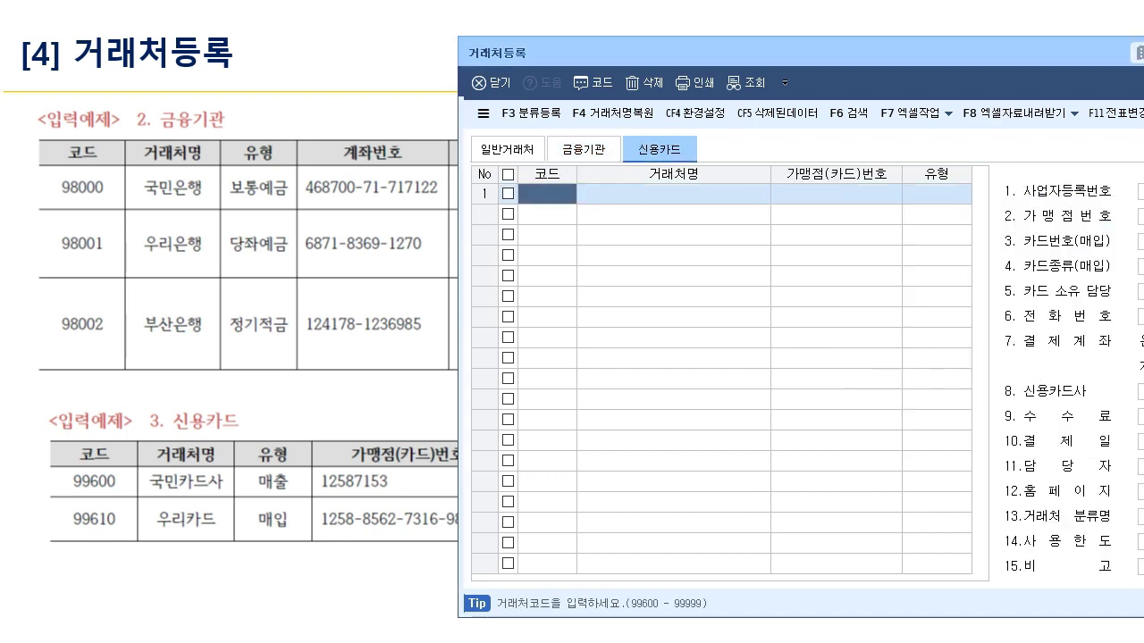
pyautogui.write('99600')
pyautogui.press('Return')
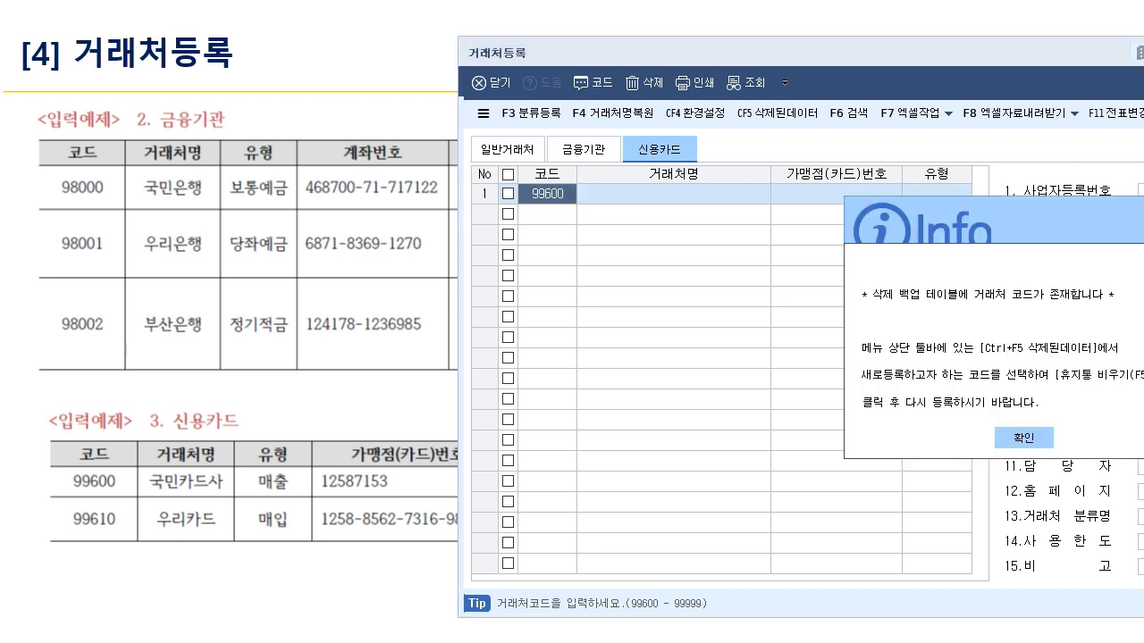
pyautogui.press('Return')
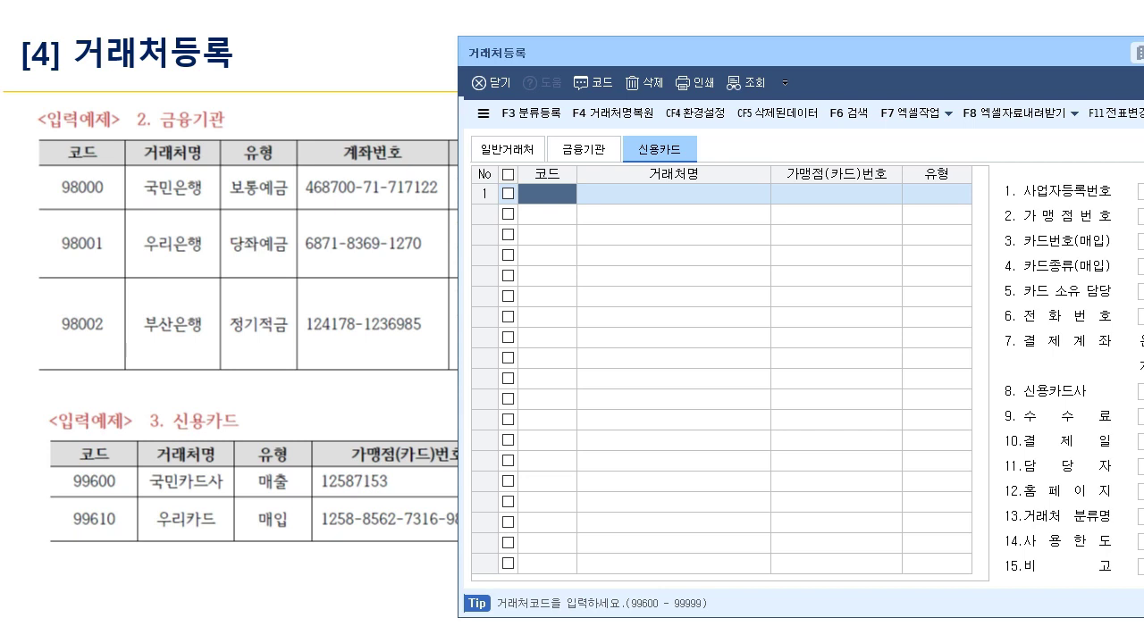
# - Permanently purge the deleted 99600 record from 삭제된데이터 with 휴지통 비우기
pyautogui.hotkey('ctrl', 'F5')
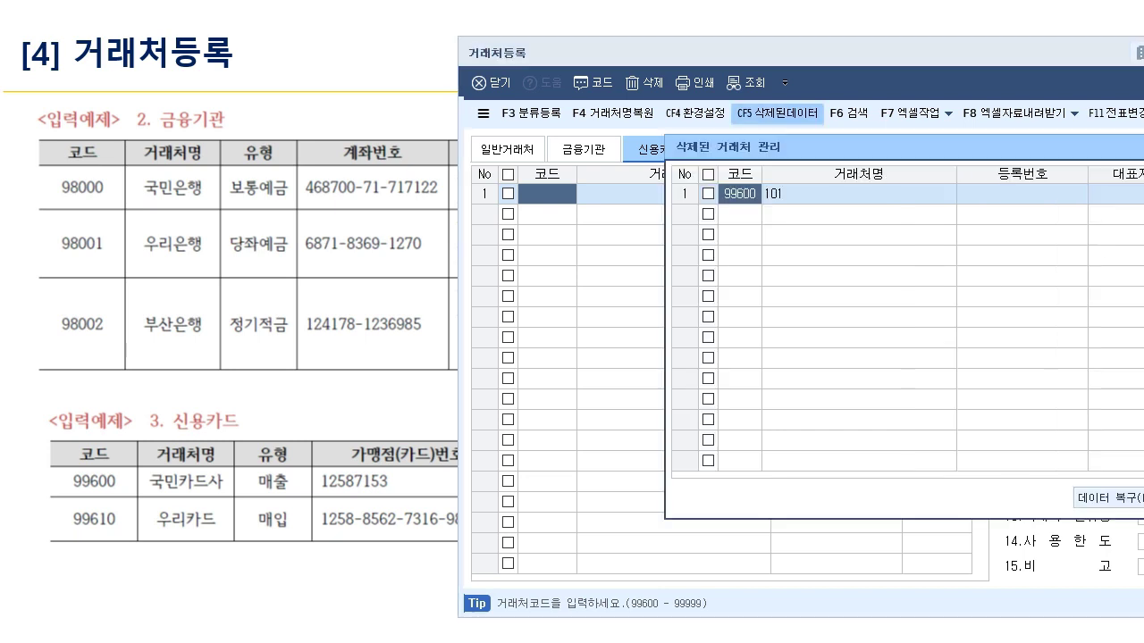
pyautogui.moveTo(858, 148); pyautogui.dragTo(565, 206)
pyautogui.click(414, 252)
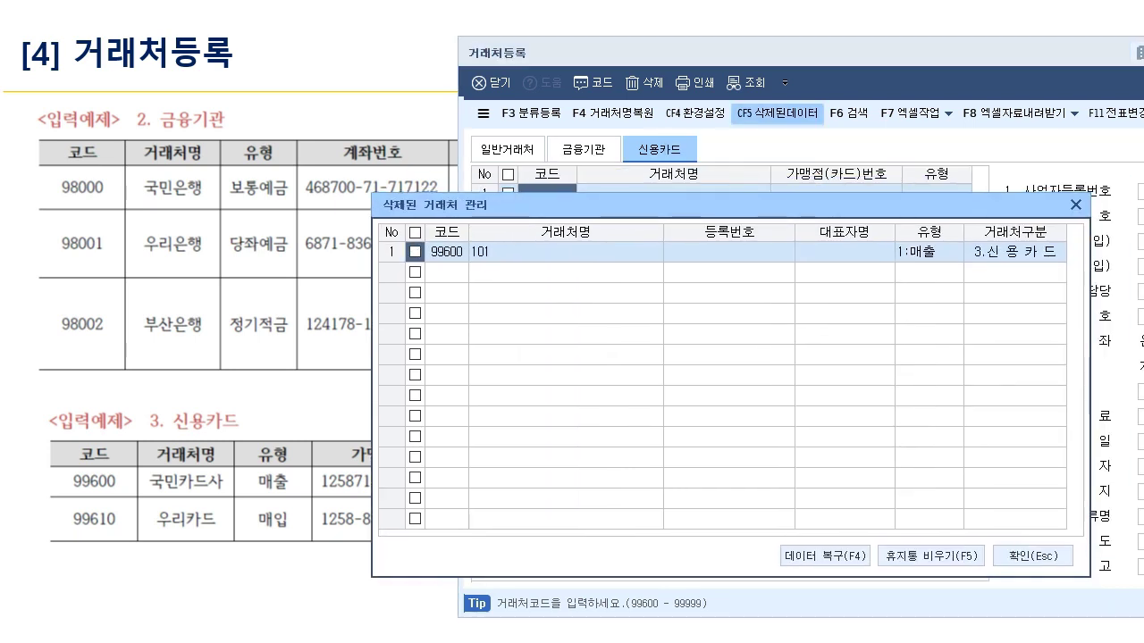
pyautogui.press('F5')
pyautogui.press('Return')
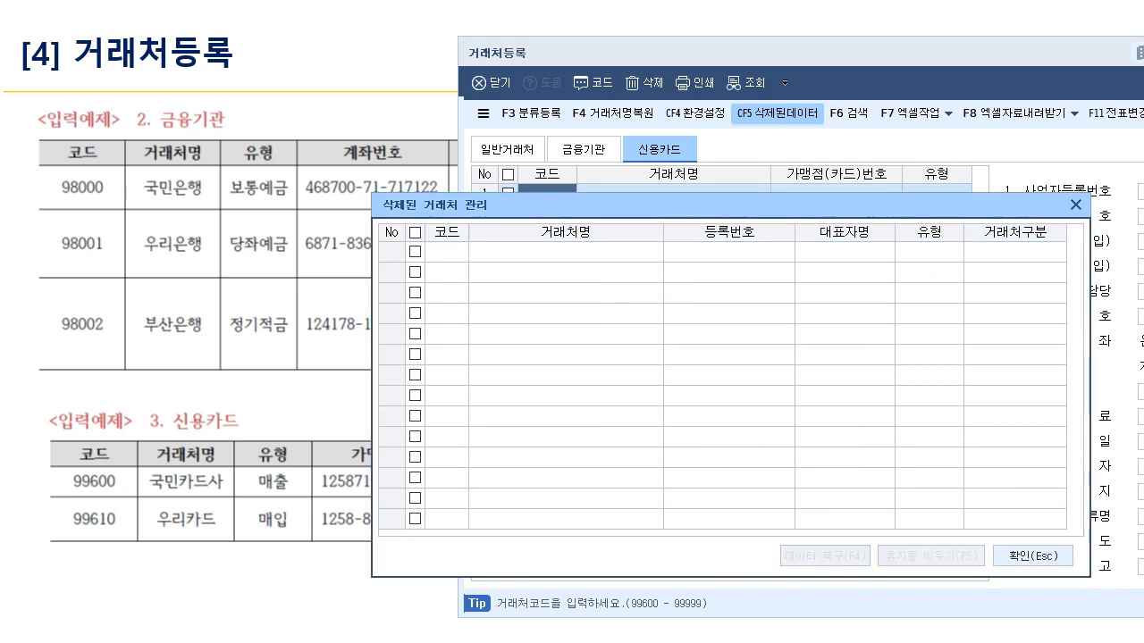
pyautogui.press('Escape')
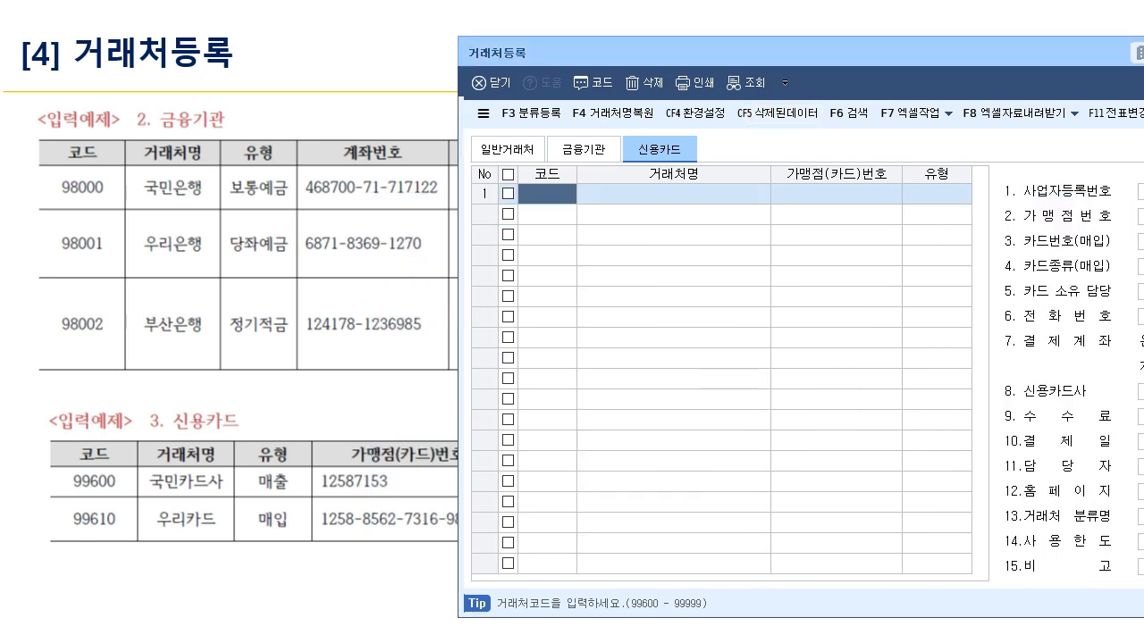
# - Enter card code 99600 with the name 국민카드사, bringing up the 유형 choices
pyautogui.write('99600')
pyautogui.press('Return')
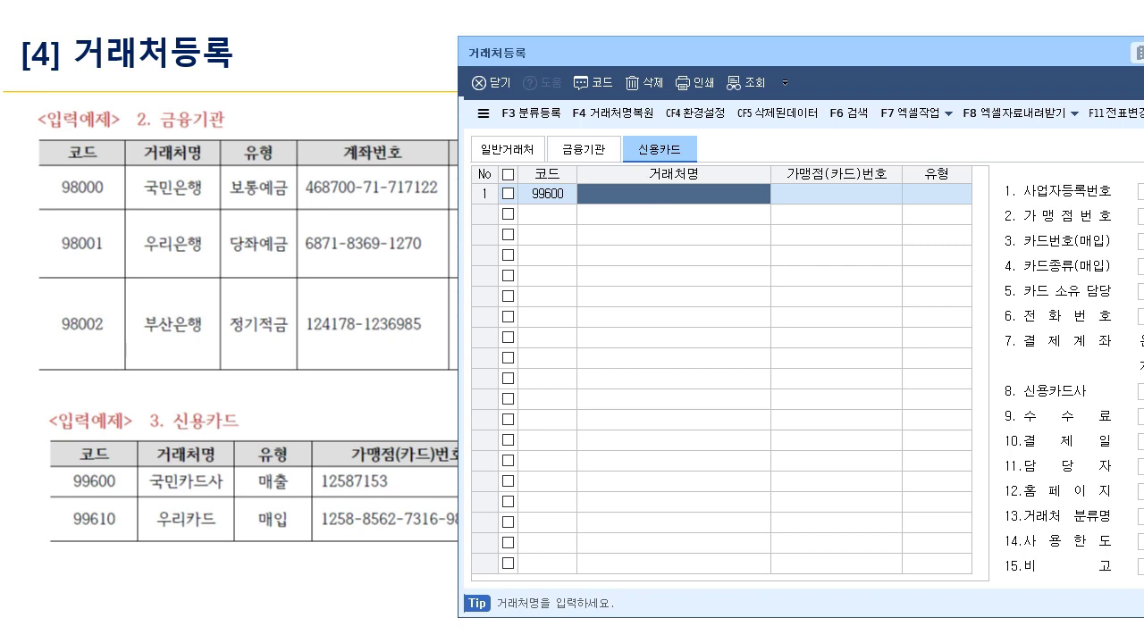
pyautogui.write('국민카드사')
pyautogui.press('Return')
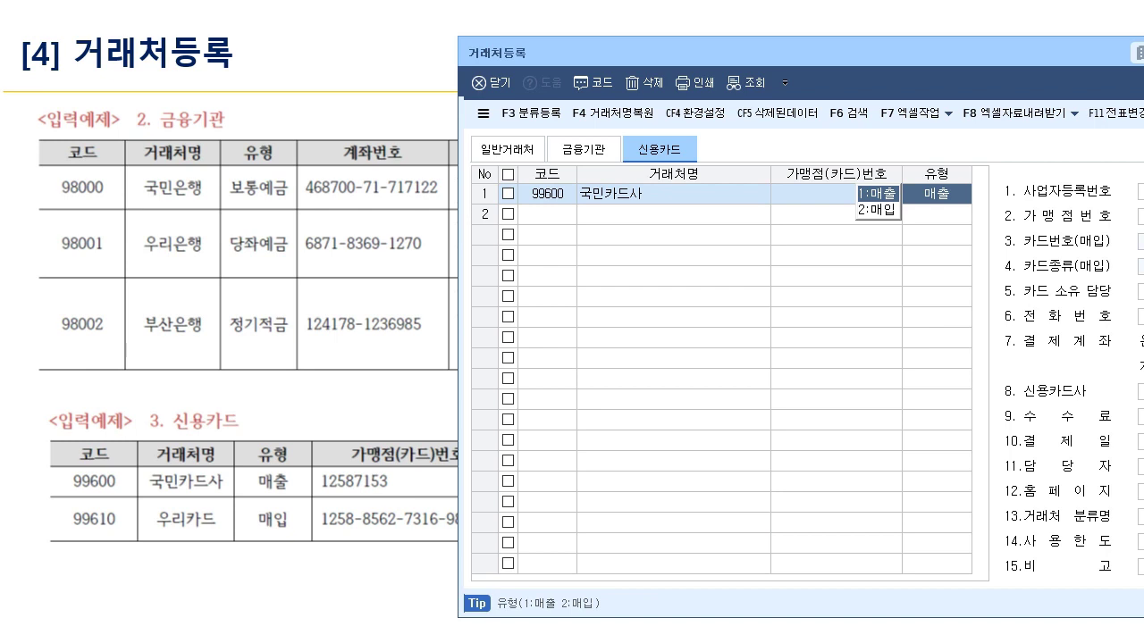
# - Annotate the example table with the pen, linking 국민카드사 to 매출
pyautogui.hotkey('ctrl', '2')
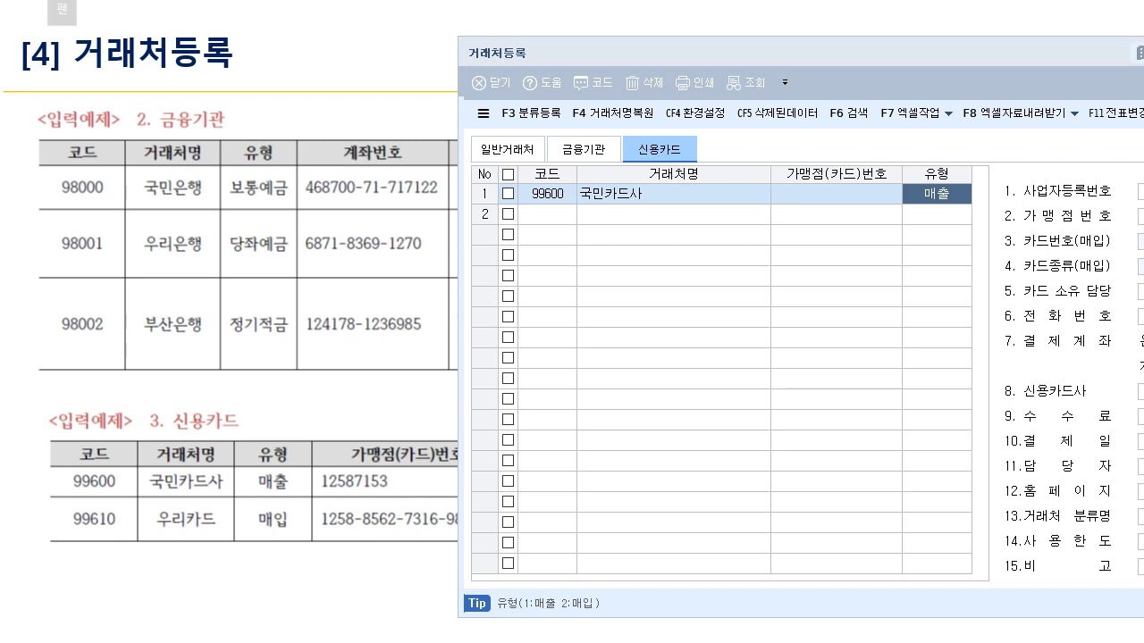
pyautogui.moveTo(288, 460)
pyautogui.mouseDown()
pyautogui.moveTo(264, 456)
pyautogui.moveTo(287, 499)
pyautogui.mouseUp()
pyautogui.moveTo(141, 492)
pyautogui.mouseDown()
pyautogui.moveTo(248, 494)
pyautogui.moveTo(213, 471)
pyautogui.moveTo(230, 476)
pyautogui.mouseUp()
pyautogui.moveTo(301, 382)
pyautogui.mouseDown()
pyautogui.moveTo(301, 414)
pyautogui.moveTo(316, 406)
pyautogui.moveTo(325, 418)
pyautogui.mouseUp()
pyautogui.moveTo(304, 373); pyautogui.dragTo(302, 375)
pyautogui.moveTo(329, 424); pyautogui.dragTo(316, 447)
pyautogui.moveTo(299, 395)
pyautogui.mouseDown()
pyautogui.moveTo(214, 468)
pyautogui.moveTo(302, 409)
pyautogui.moveTo(433, 366)
pyautogui.moveTo(253, 456)
pyautogui.moveTo(286, 496)
pyautogui.moveTo(292, 486)
pyautogui.moveTo(409, 491)
pyautogui.moveTo(425, 477)
pyautogui.mouseUp()
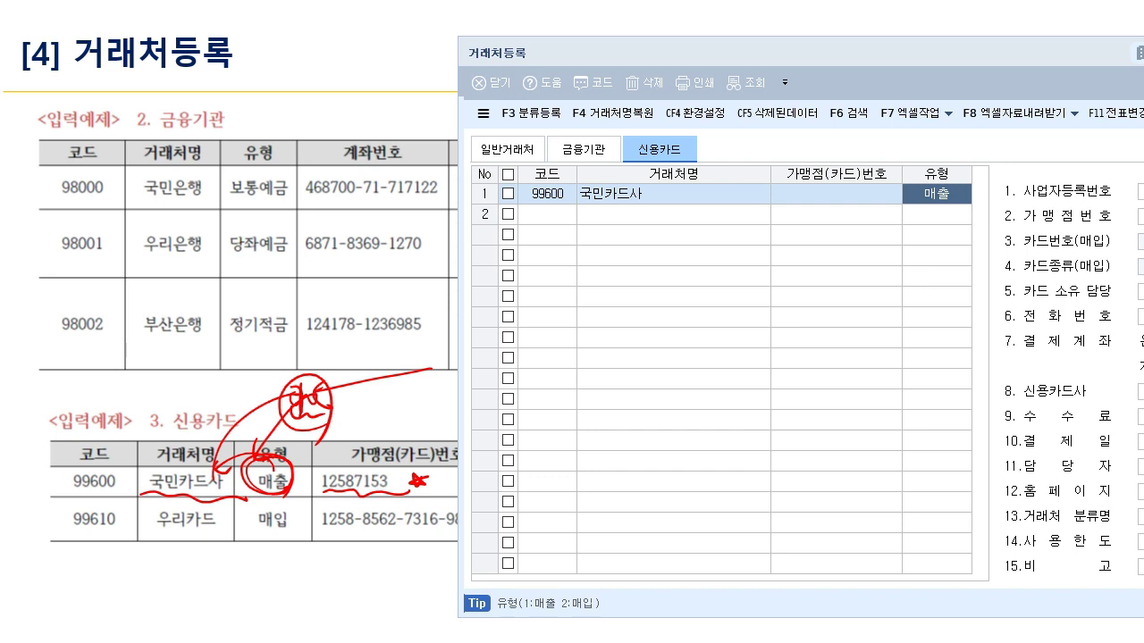
# - Mark 우리카드 as 매입, circle the 유형 header, and flag the partner lists
pyautogui.moveTo(147, 528); pyautogui.dragTo(232, 528)
pyautogui.moveTo(300, 529)
pyautogui.mouseDown()
pyautogui.moveTo(288, 539)
pyautogui.moveTo(300, 531)
pyautogui.mouseUp()
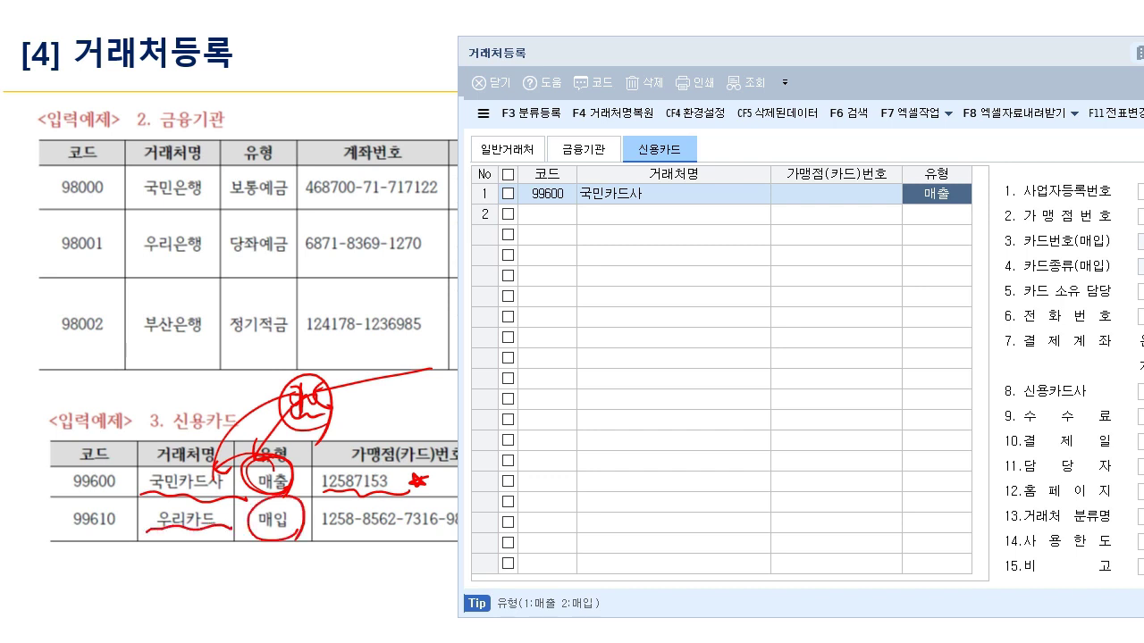
pyautogui.moveTo(919, 177)
pyautogui.mouseDown()
pyautogui.moveTo(983, 170)
pyautogui.moveTo(980, 182)
pyautogui.mouseUp()
pyautogui.moveTo(516, 167); pyautogui.dragTo(563, 26)
pyautogui.moveTo(524, 127)
pyautogui.mouseDown()
pyautogui.moveTo(593, 50)
pyautogui.moveTo(633, 70)
pyautogui.mouseUp()
pyautogui.moveTo(564, 45)
pyautogui.mouseDown()
pyautogui.moveTo(572, 27)
pyautogui.moveTo(602, 77)
pyautogui.mouseUp()
pyautogui.moveTo(685, 151); pyautogui.dragTo(682, 141)
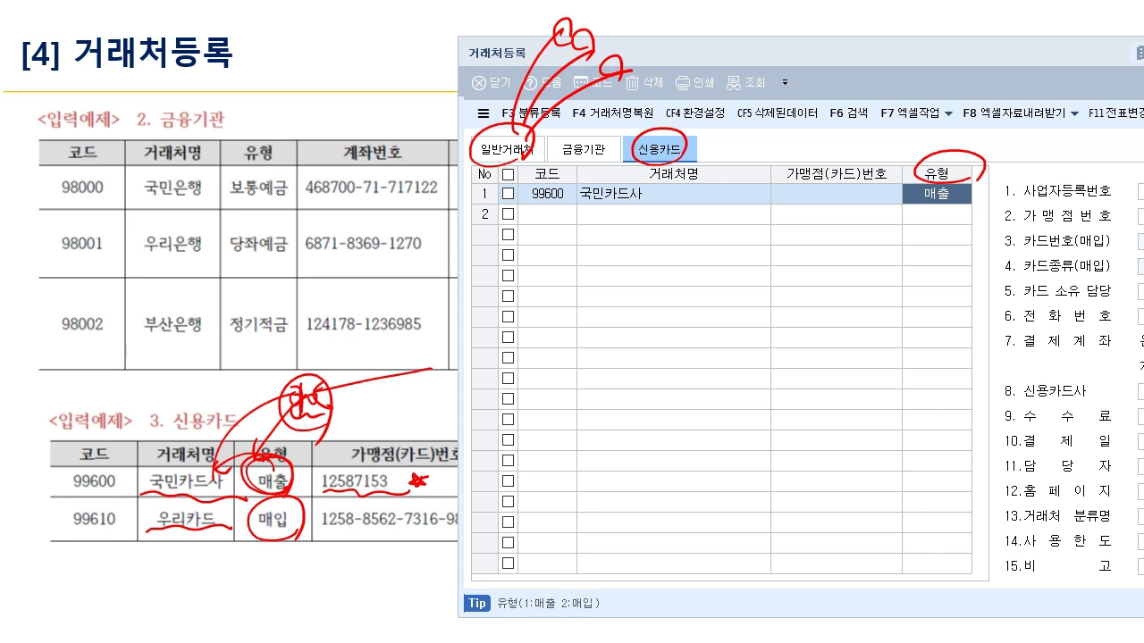
# - Clear the annotations, confirm 매출, and enter the merchant number, keeping 0.부
pyautogui.press('Escape')
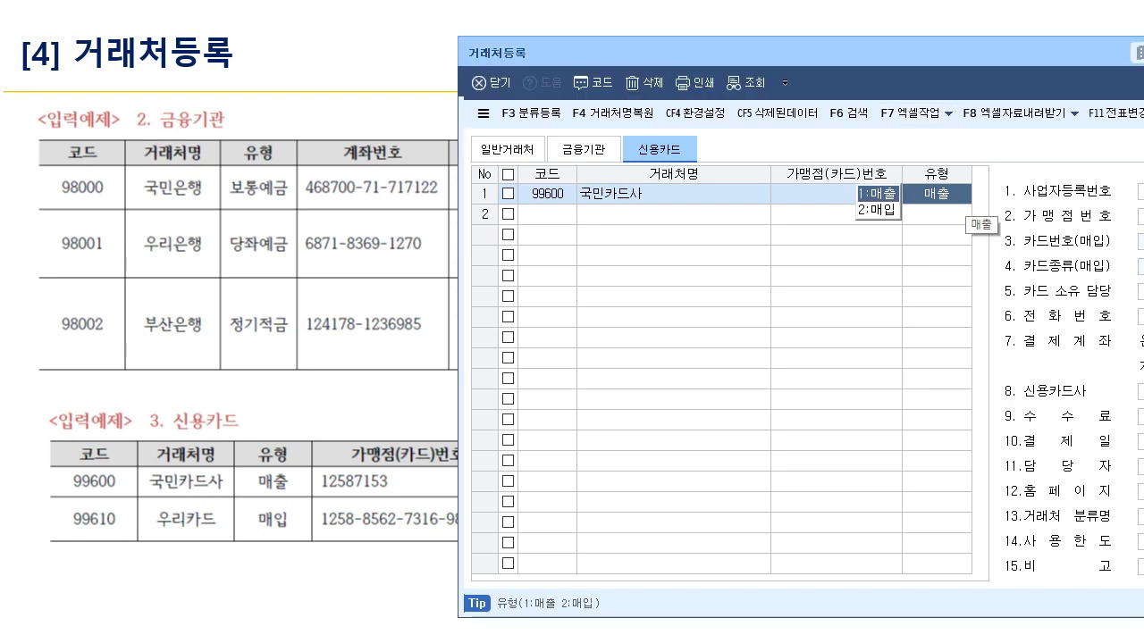
pyautogui.press('Return')
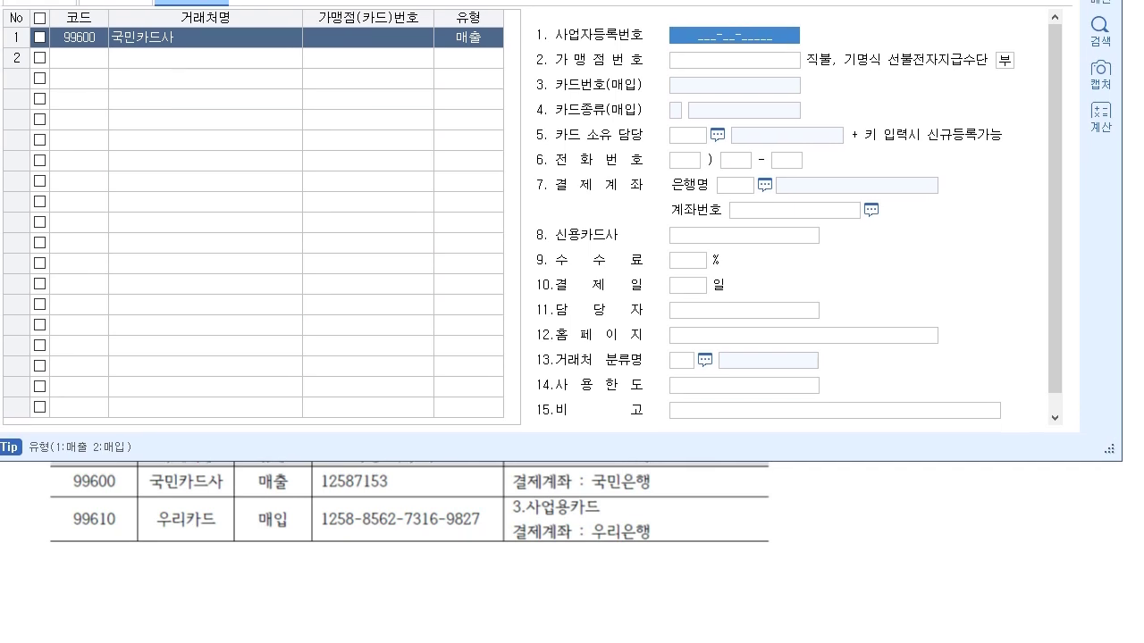
pyautogui.click(735, 60)
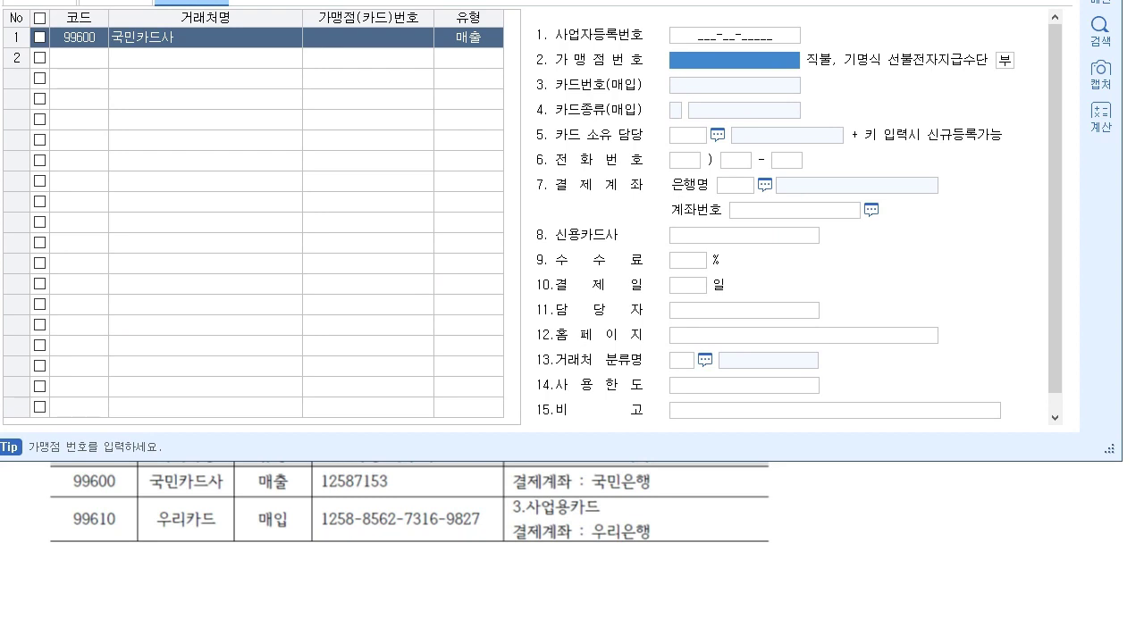
pyautogui.write('12587153')
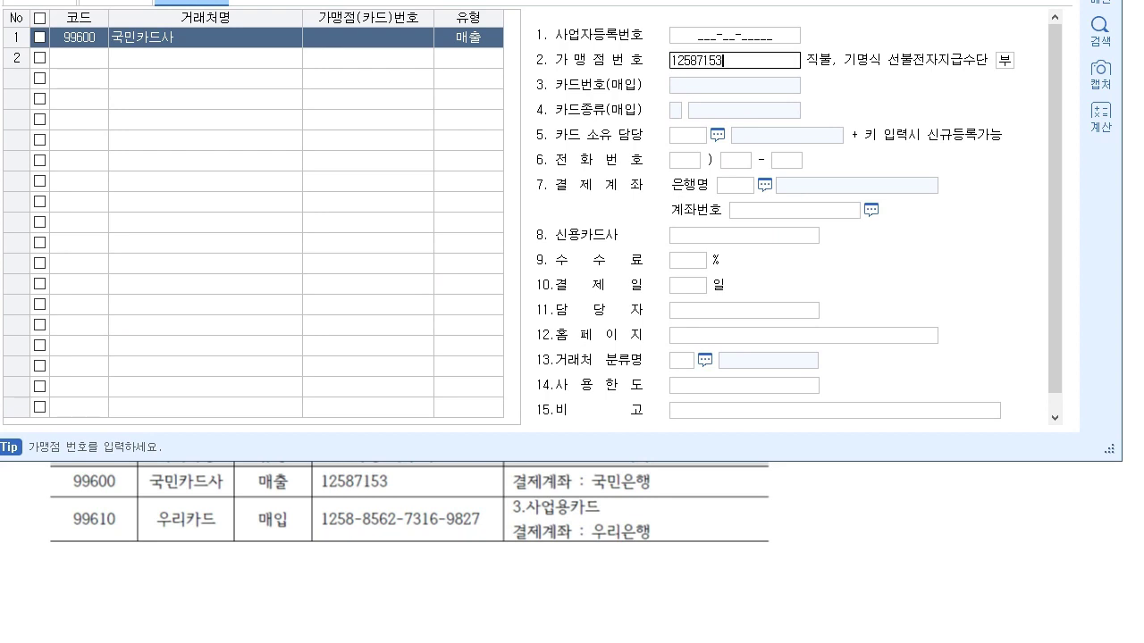
pyautogui.press('Return')
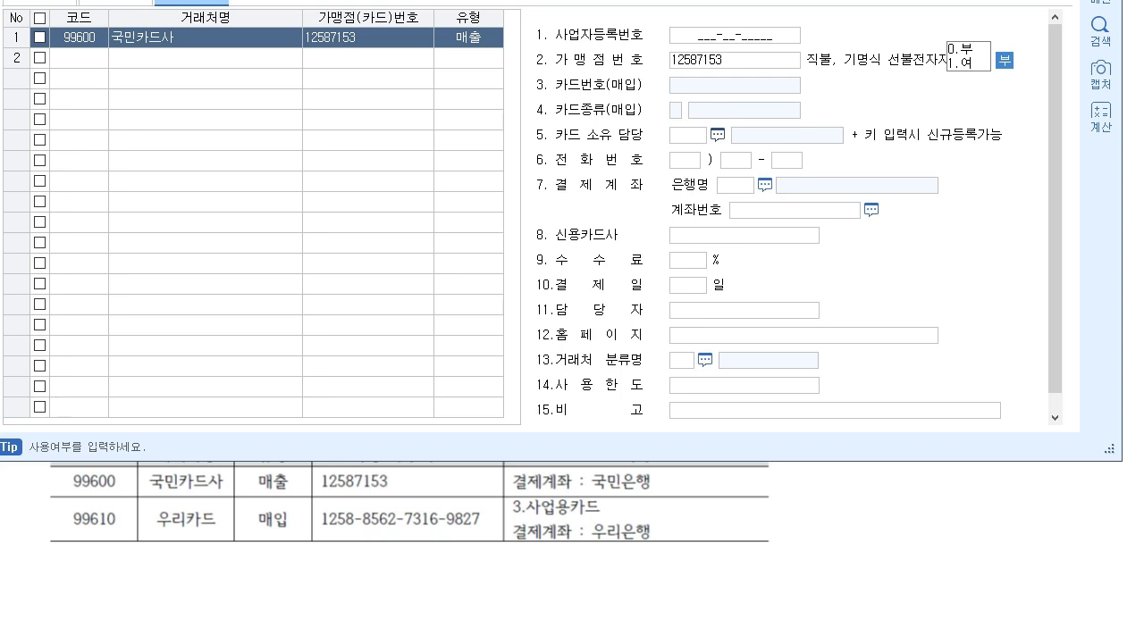
pyautogui.press('Return')
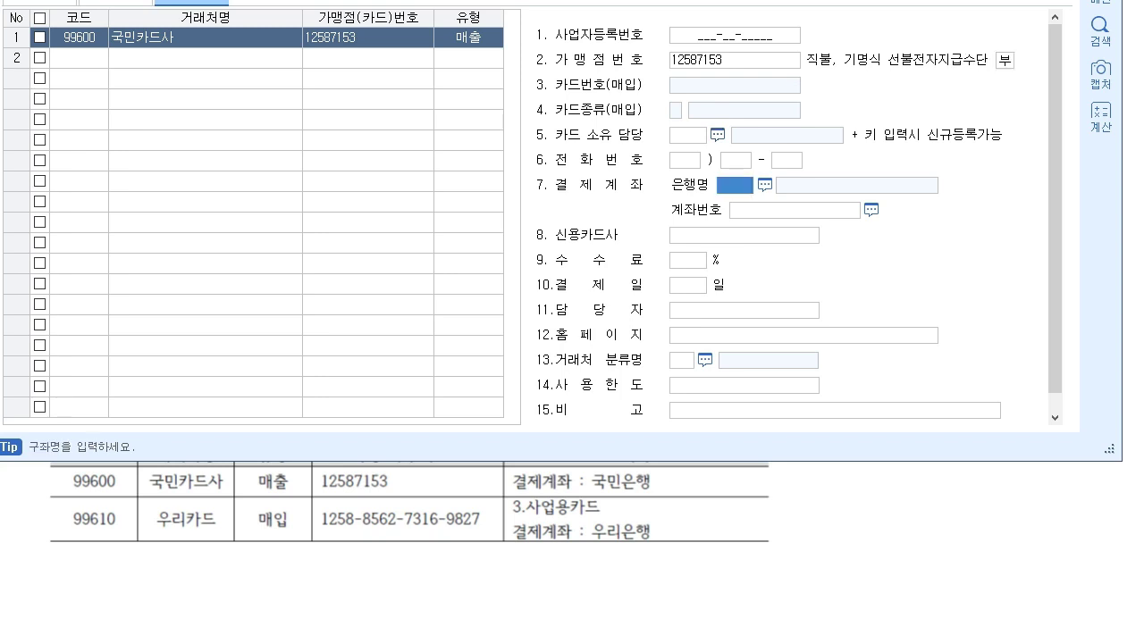
# - Set 국민카드사's settlement bank to 004 국민은행
pyautogui.press('F2')
pyautogui.press('Down')
pyautogui.press('Down')
pyautogui.press('Down')
pyautogui.press('Return')
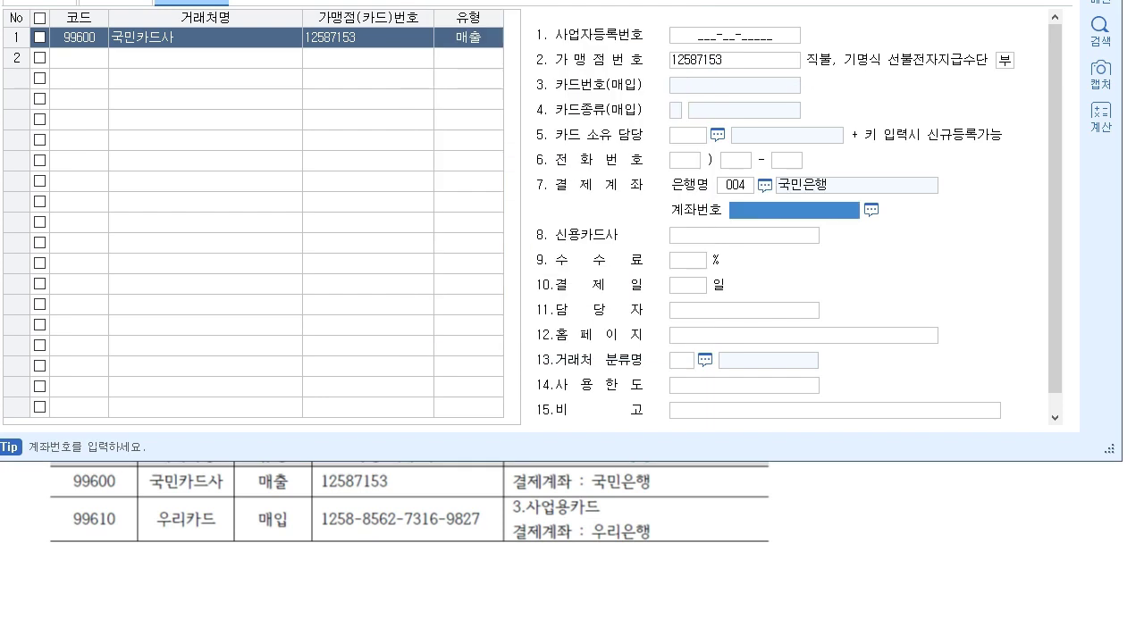
# - Start a new row with card 99610 우리카드 of type 2:매입
pyautogui.press('Return')
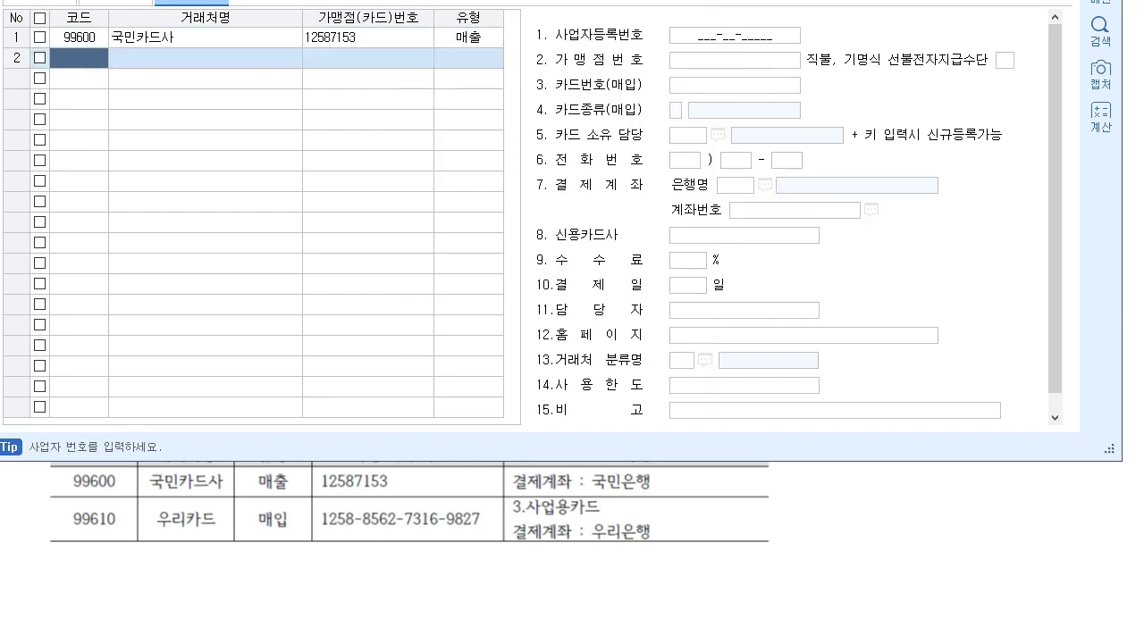
pyautogui.write('99610')
pyautogui.press('Return')
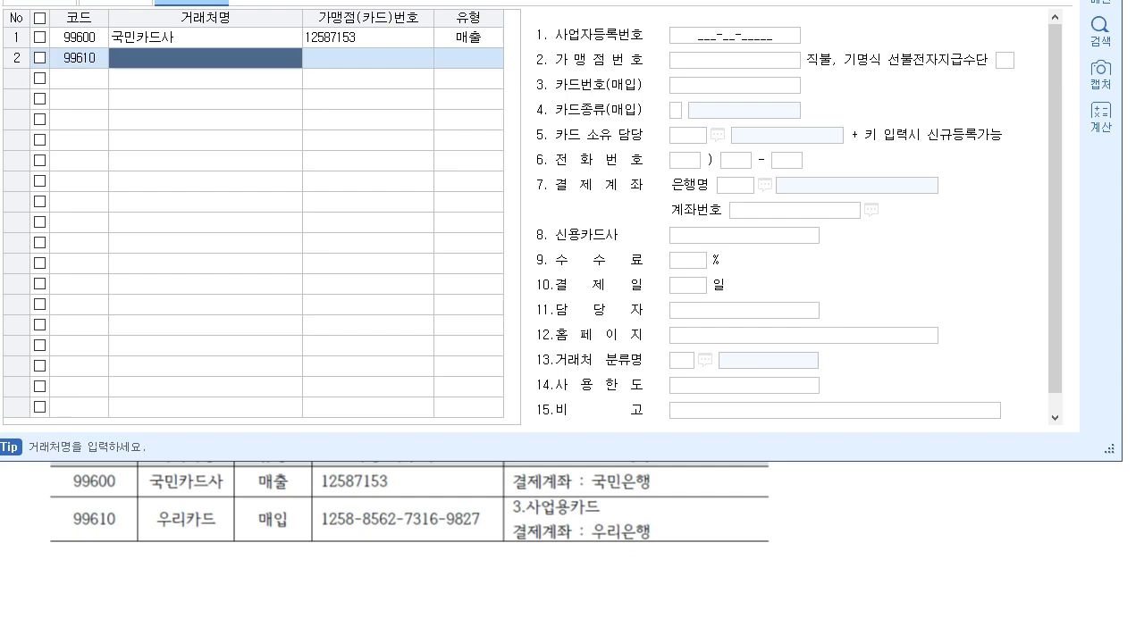
pyautogui.write('우리카드')
pyautogui.press('Return')
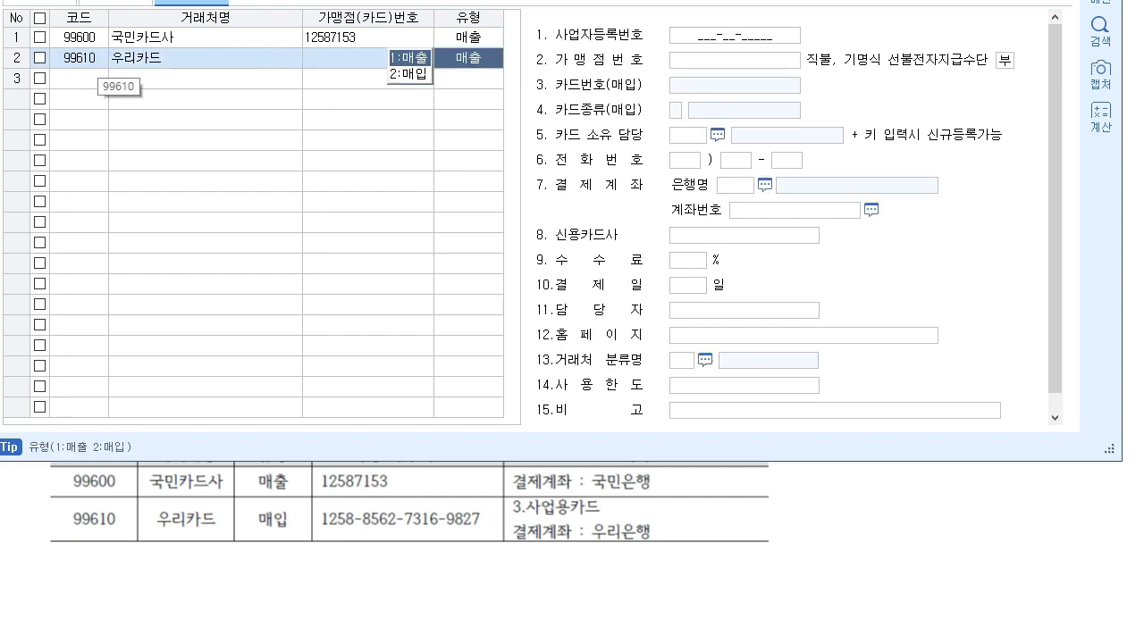
pyautogui.press('2')
pyautogui.press('Return')
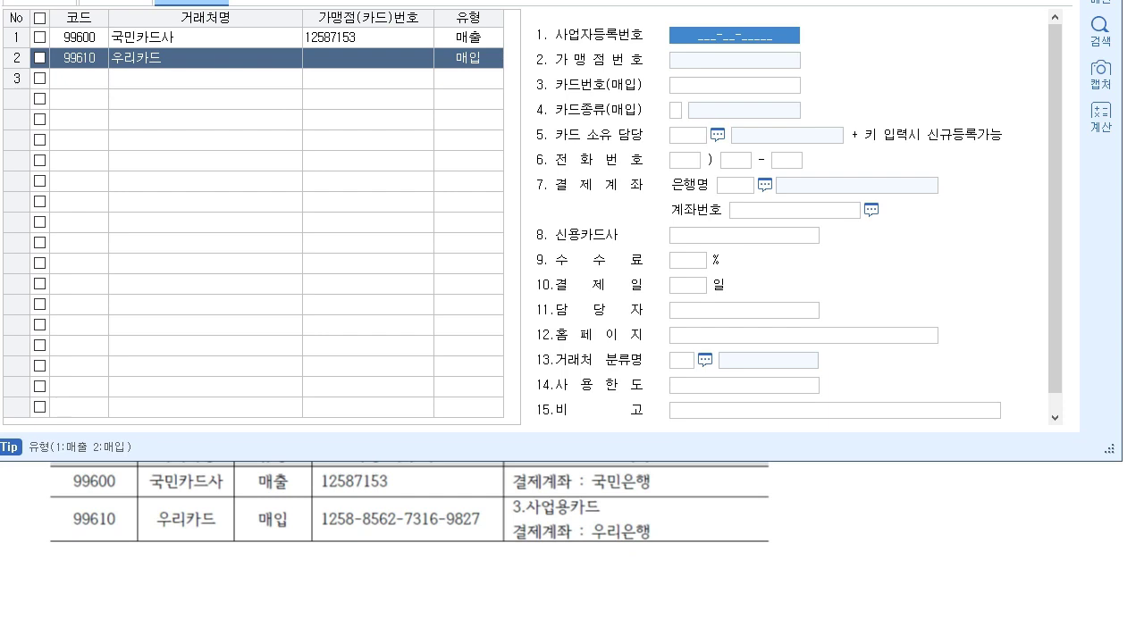
# - Enter 우리카드's purchase card number in 카드번호(매입)
pyautogui.press('Return')
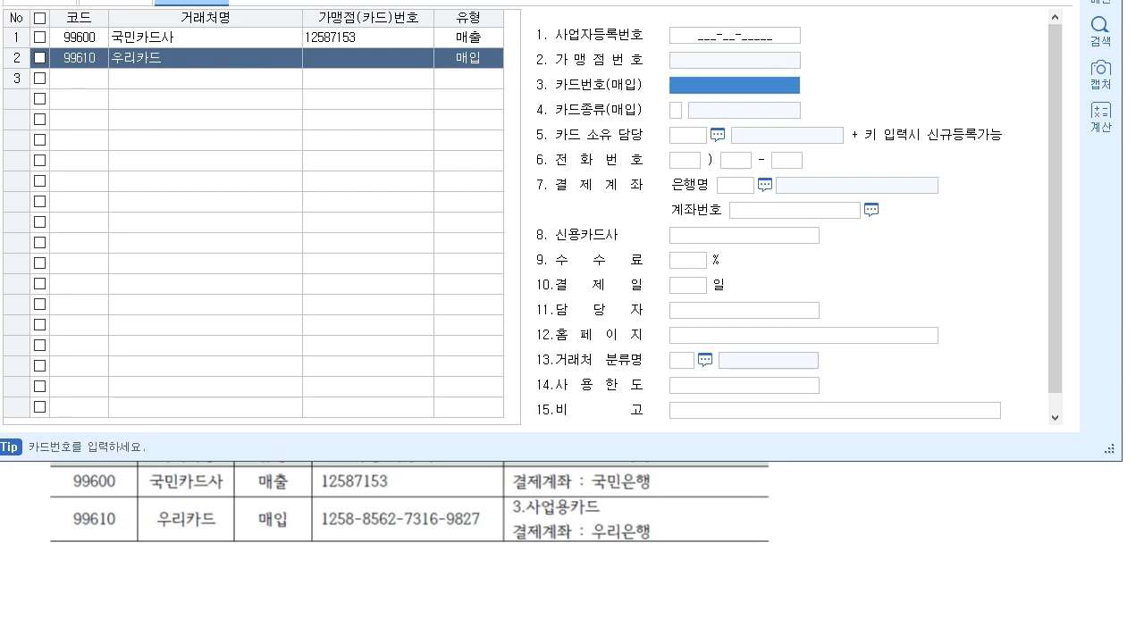
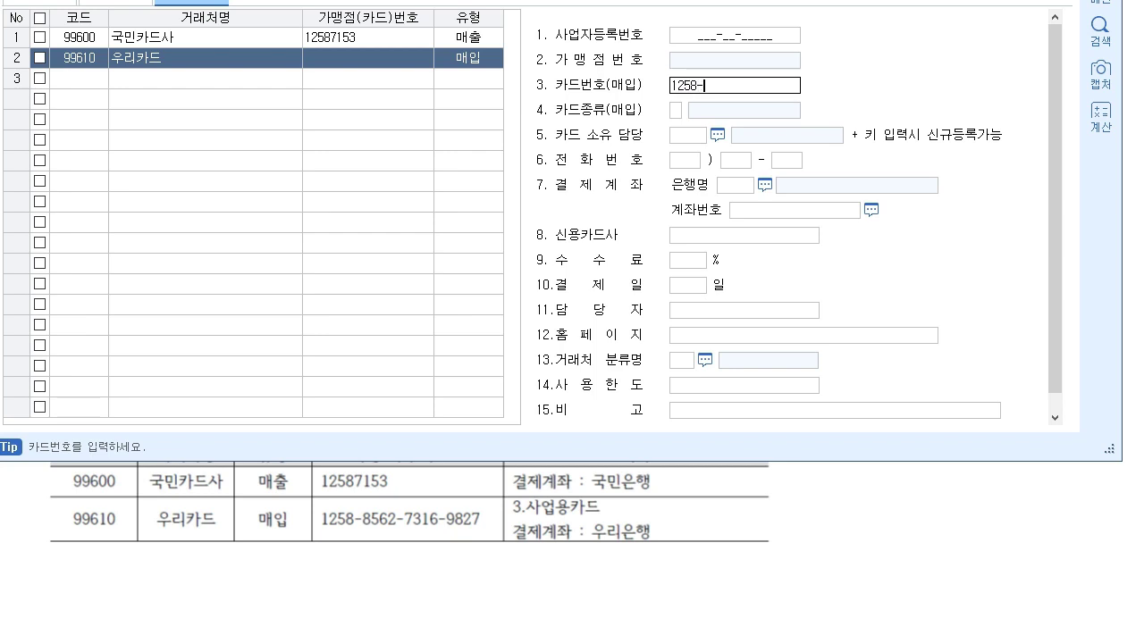
pyautogui.press('Return')
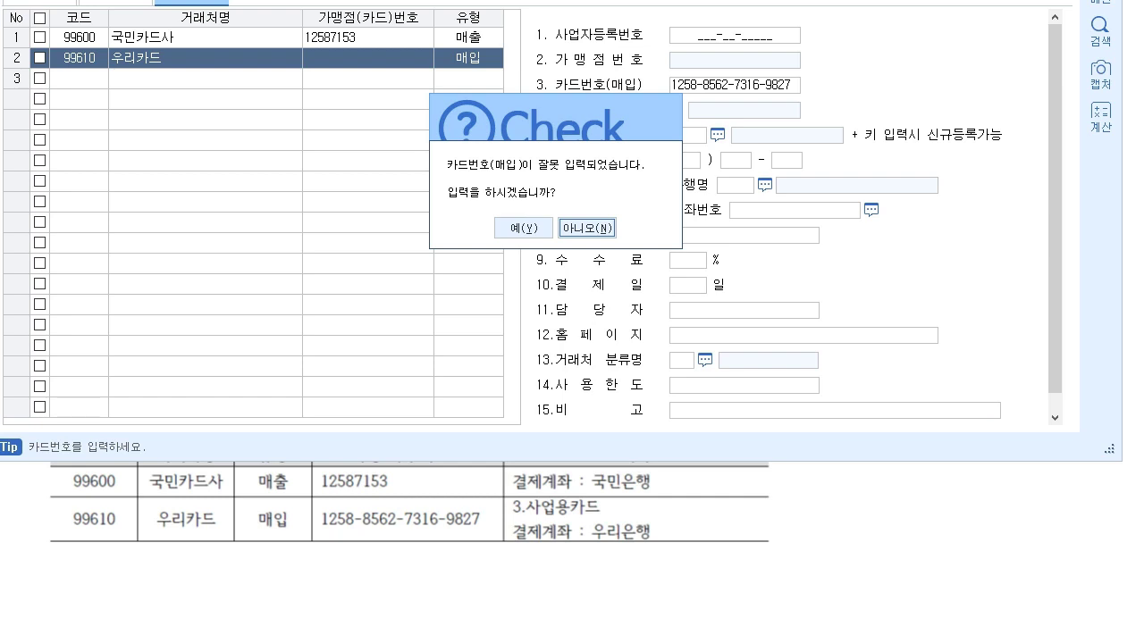
# - Keep the flagged card number and set 카드종류 to 3.사업용카드
pyautogui.press('Left')
pyautogui.press('Return')
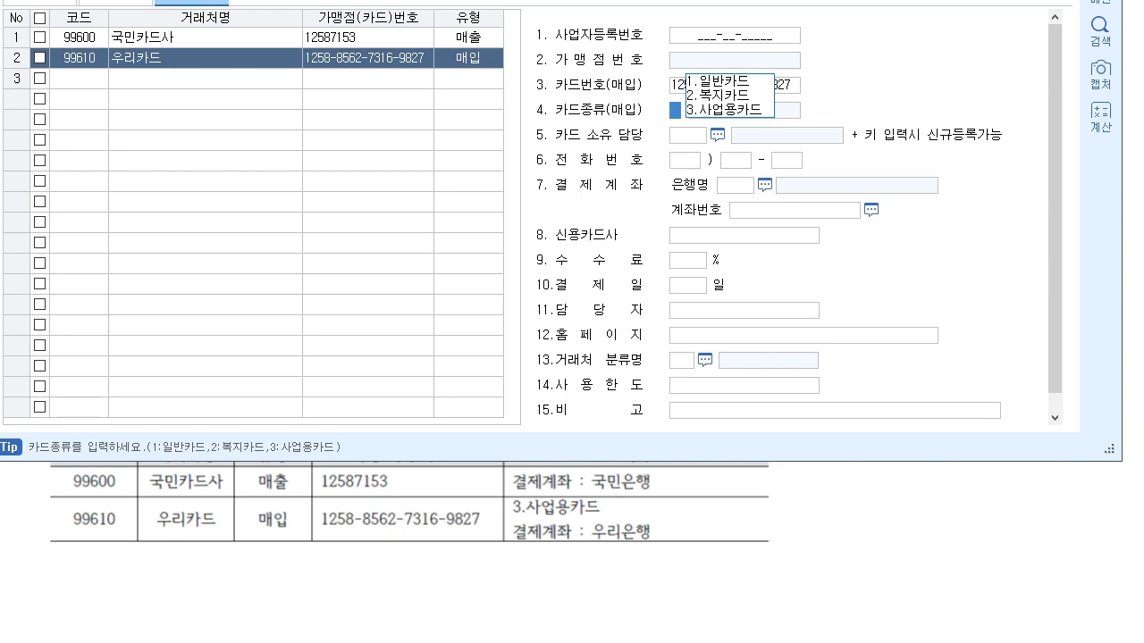
pyautogui.write('3')
pyautogui.press('Return')
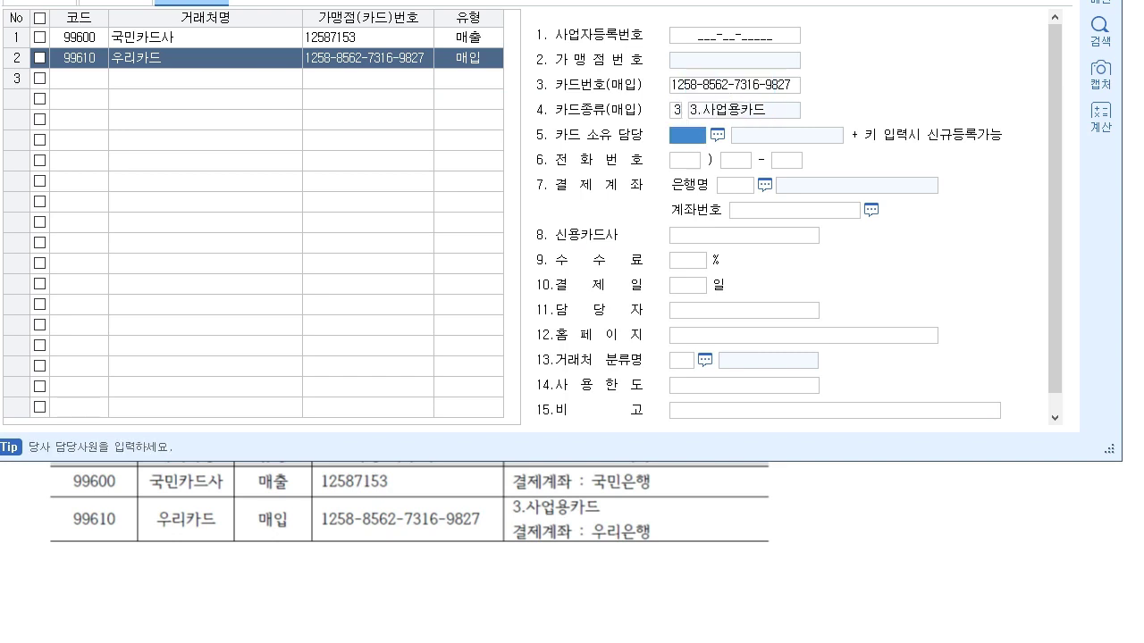
# - Set the settlement bank to 020 우리은행 and shift the window down to show the tabs
pyautogui.click(735, 185)
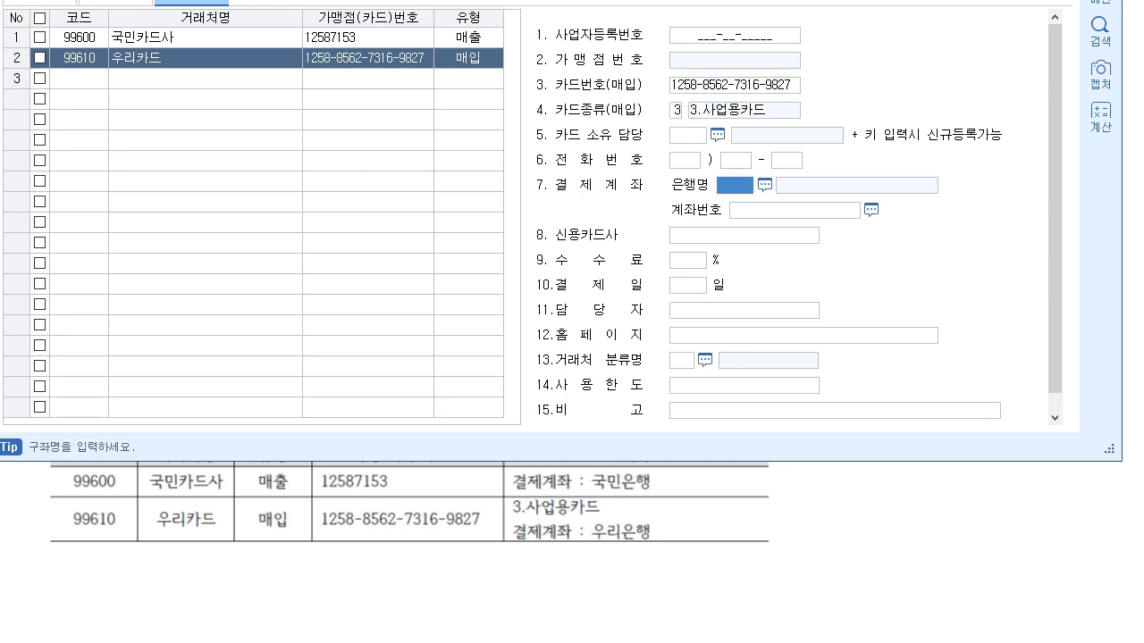
pyautogui.click(765, 185)
pyautogui.click(432, 253)
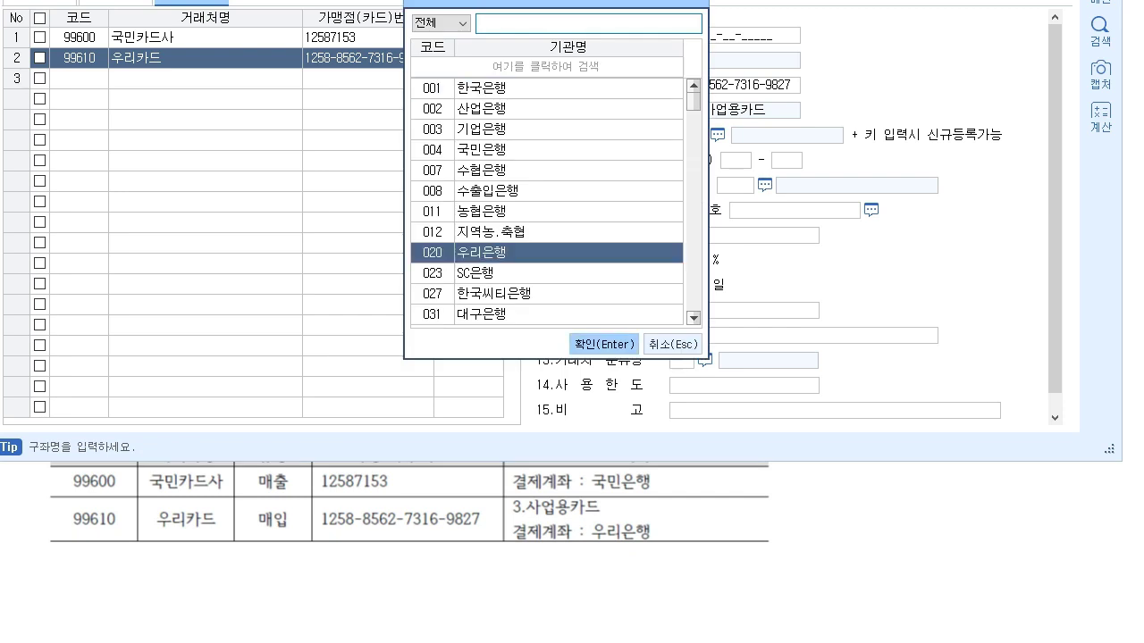
pyautogui.click(603, 344)
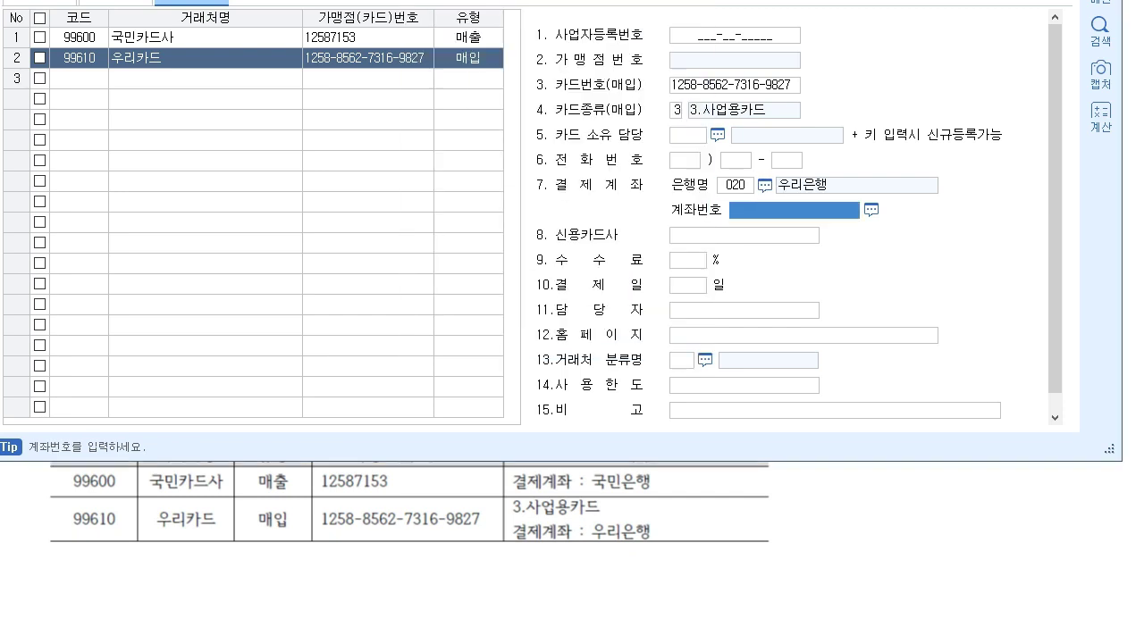
pyautogui.moveTo(572, 0); pyautogui.dragTo(572, 46)
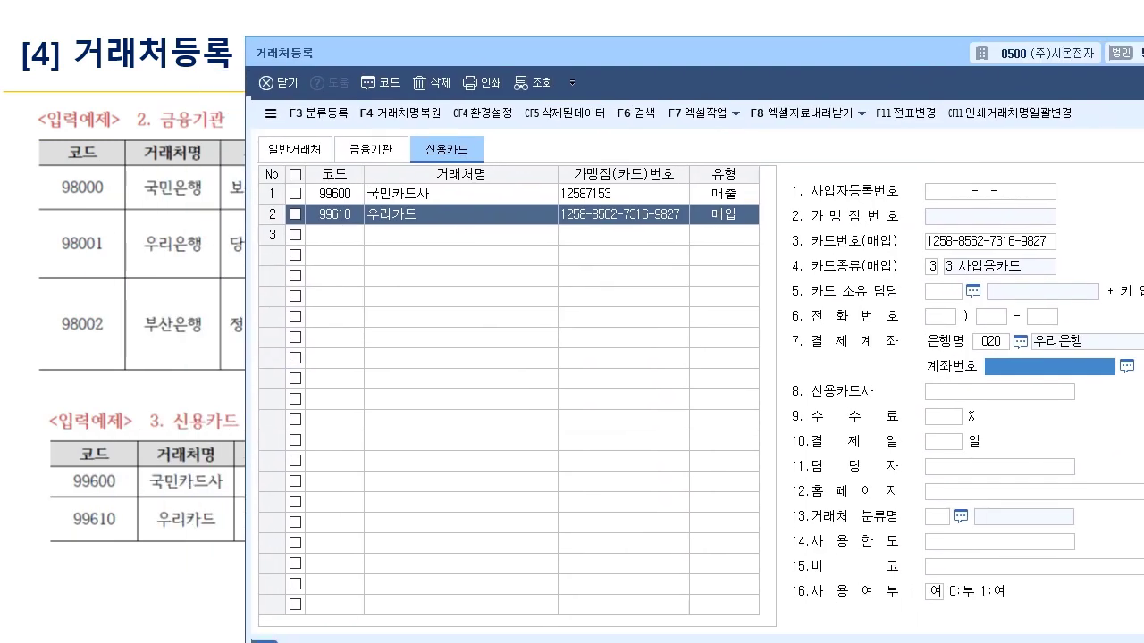
pyautogui.click(282, 149)
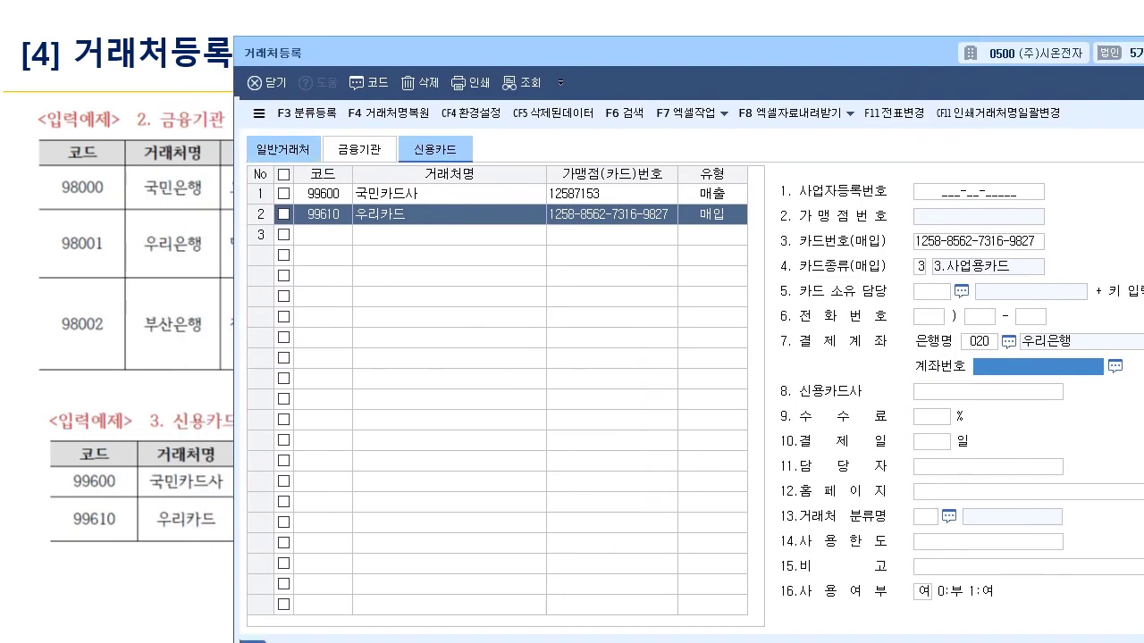
pyautogui.click(358, 149)
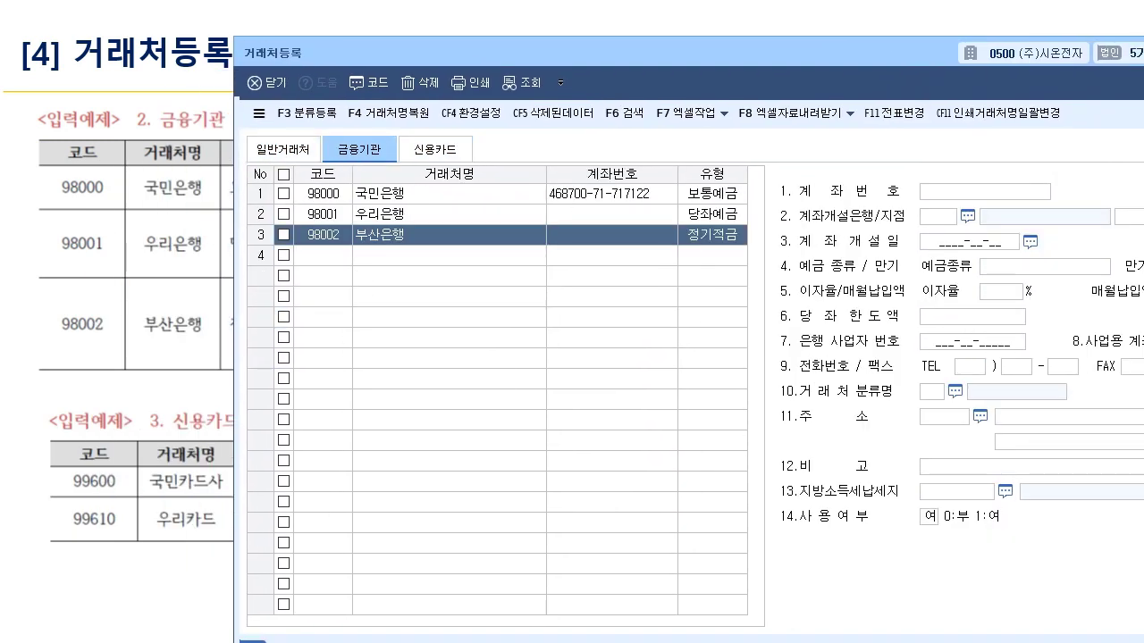
pyautogui.click(434, 149)
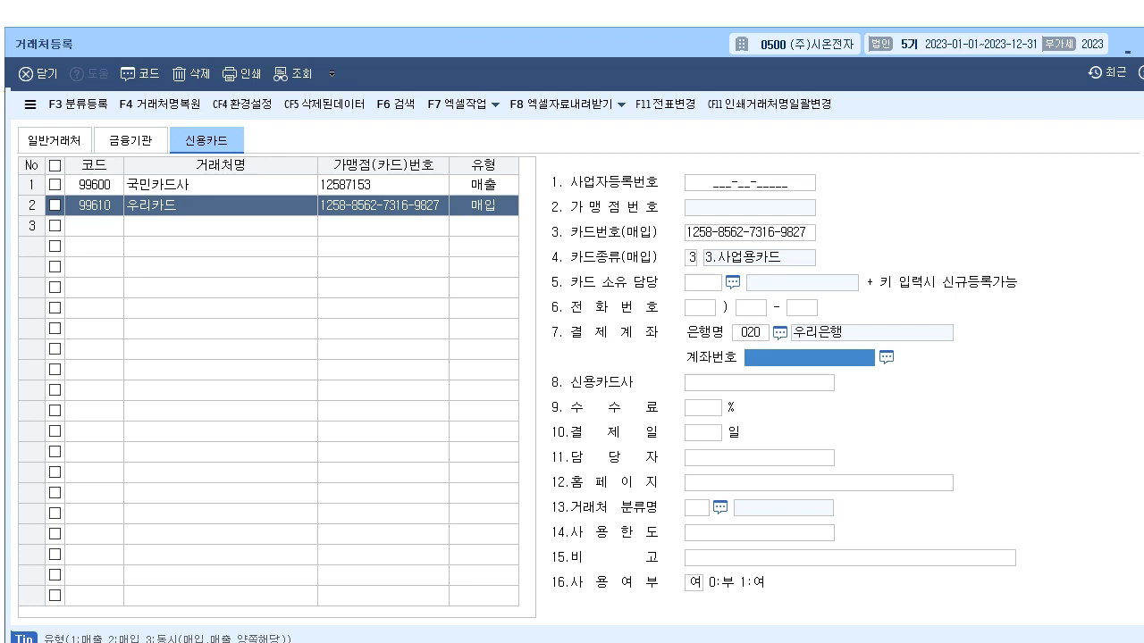
# - Move the KcLep main menu to the top-left, then check off 케이랩 프로그램 설치 on the slide
pyautogui.hotkey('alt', 'Tab')
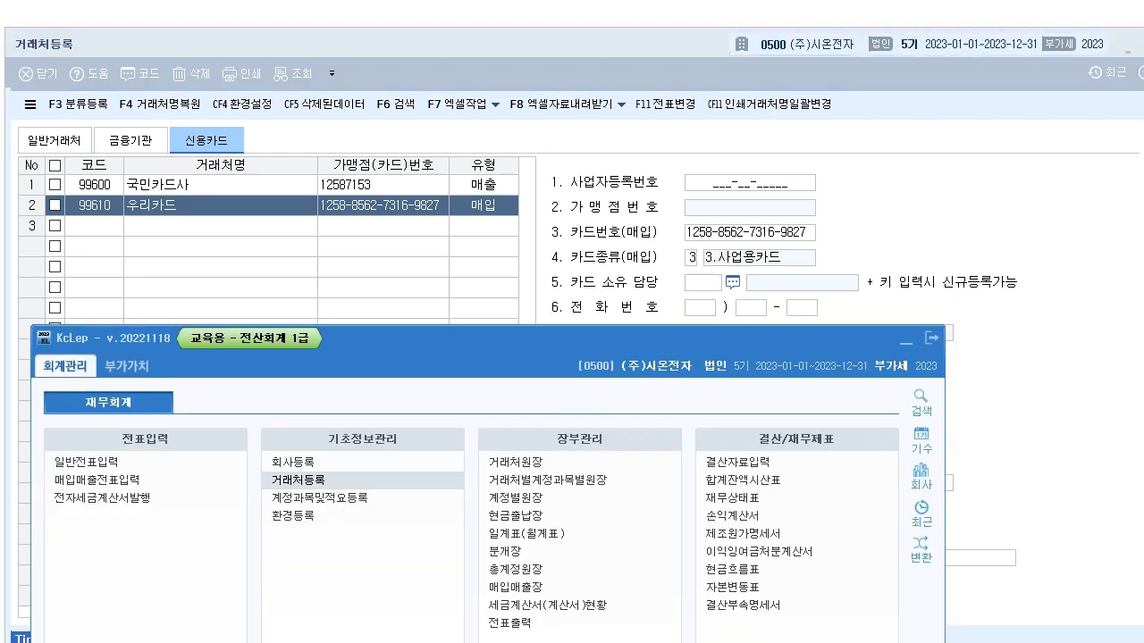
pyautogui.moveTo(536, 338); pyautogui.dragTo(512, 38)
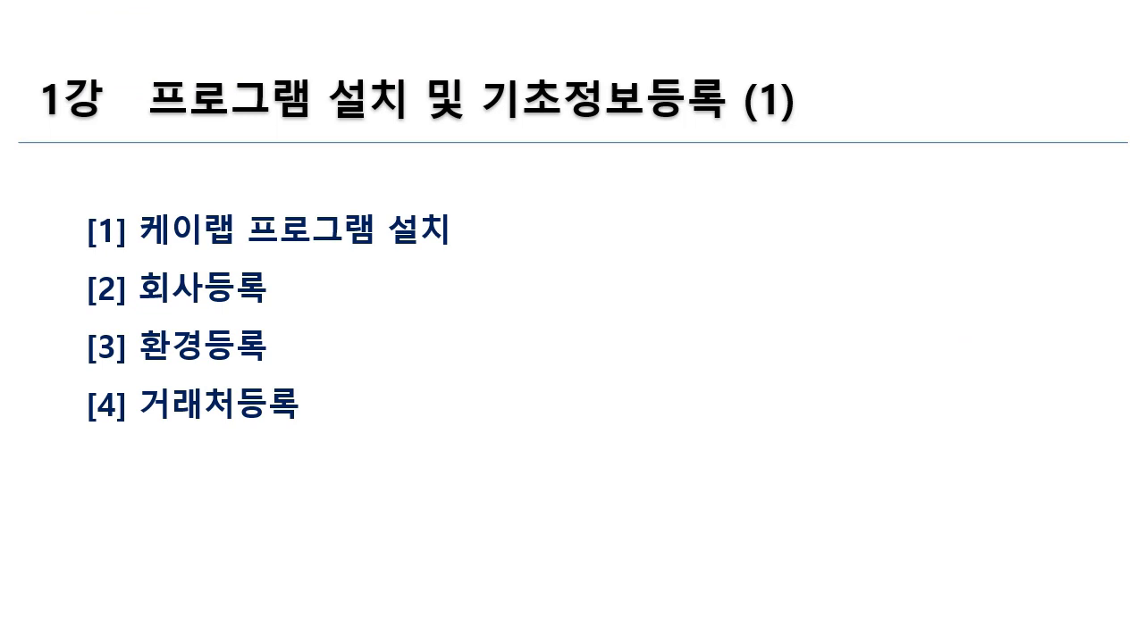
pyautogui.moveTo(134, 242); pyautogui.dragTo(396, 251)
pyautogui.moveTo(450, 231); pyautogui.dragTo(471, 212)
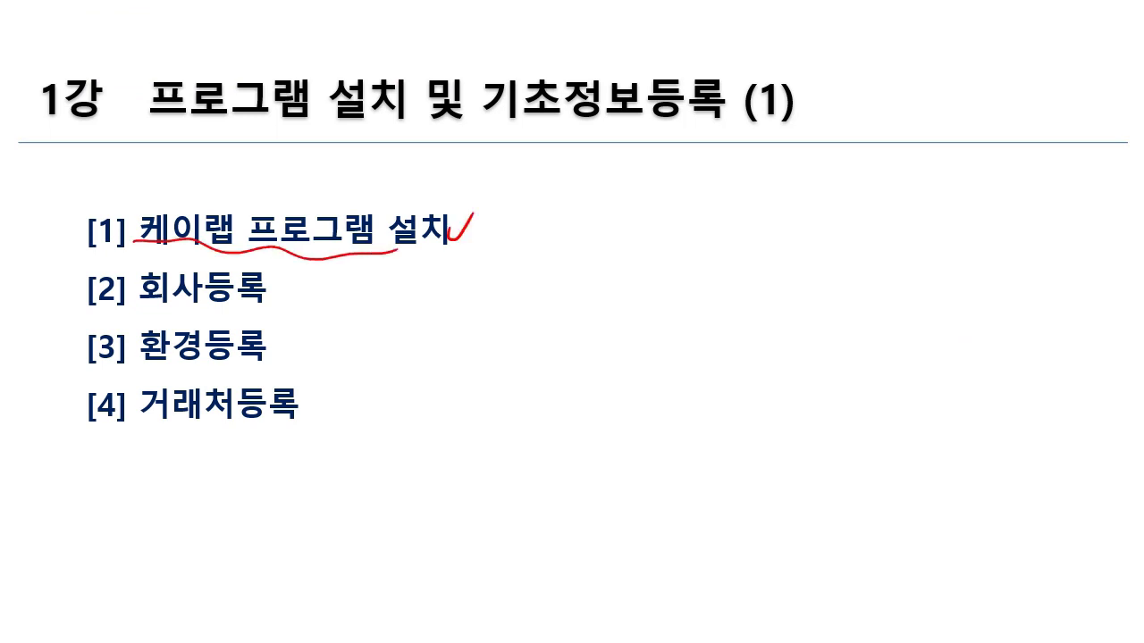